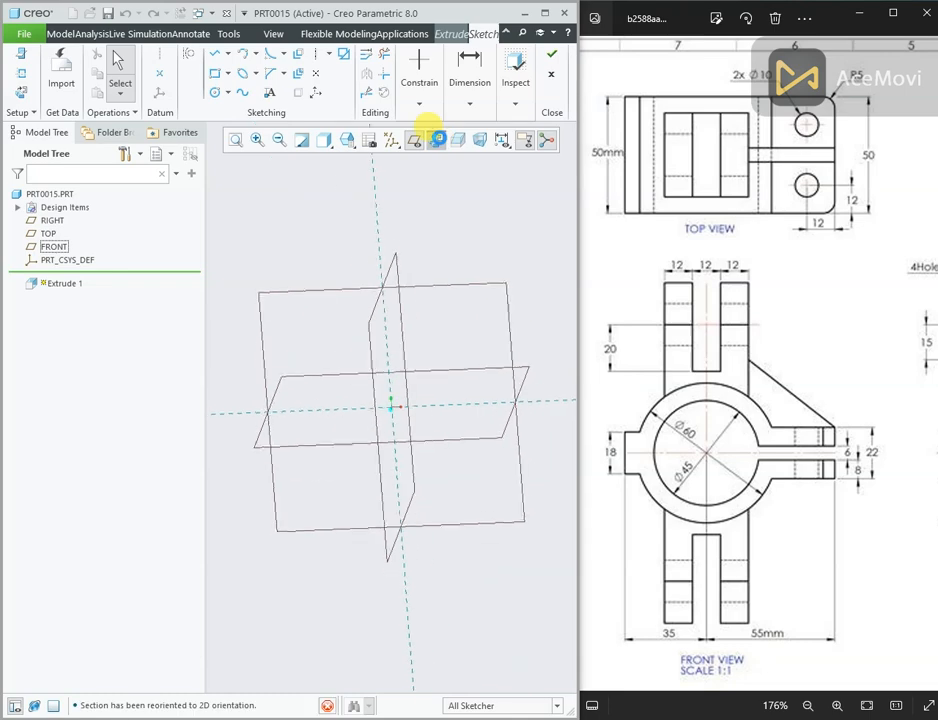
Step: Sketch a circle centred on the origin, set its diameter to 45 and reposition the diameter dimension near it
right_click(433, 201)
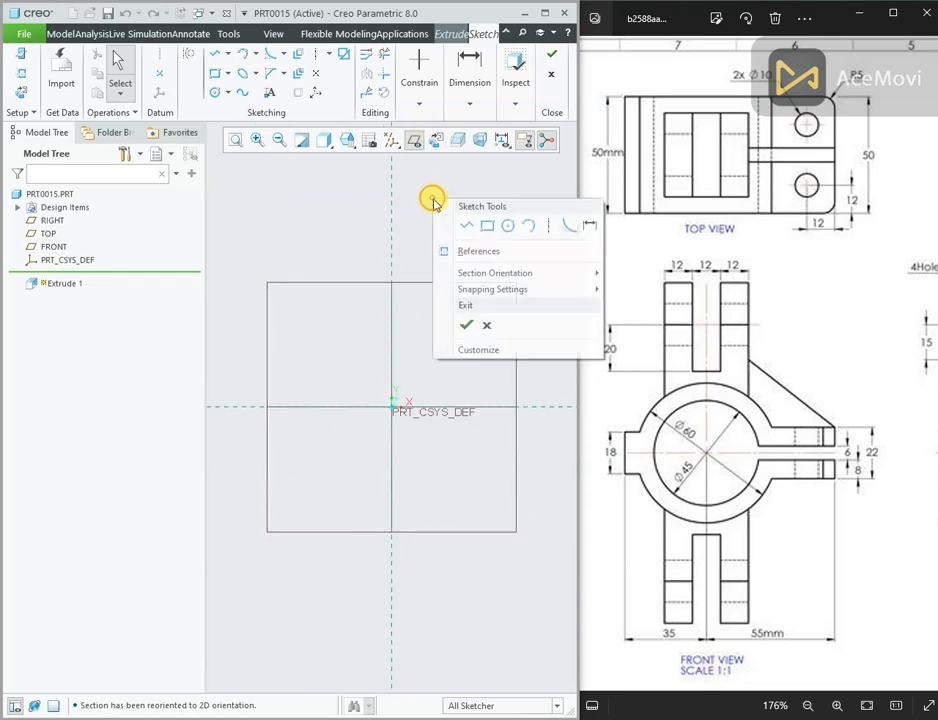
left_click(507, 225)
left_click(391, 408)
left_click(413, 348)
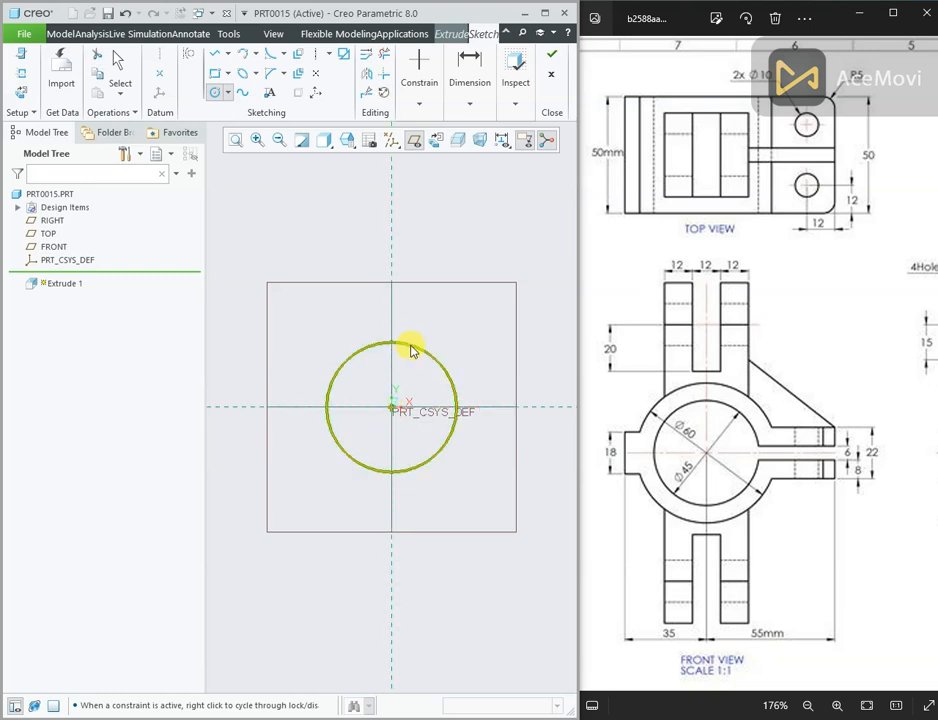
middle_click(356, 348)
double_click(288, 347)
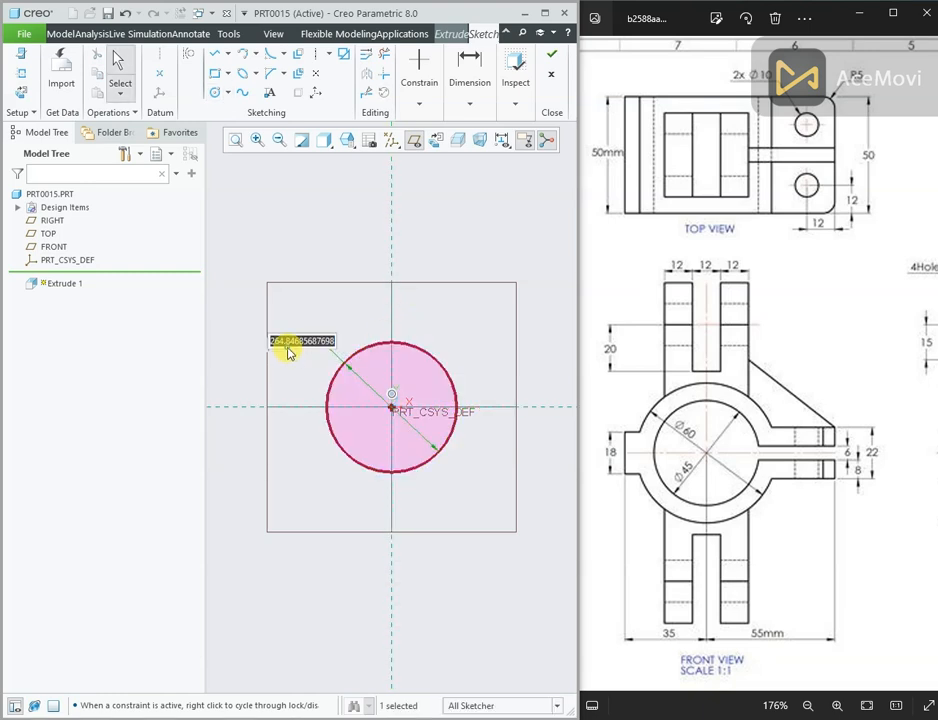
type("45")
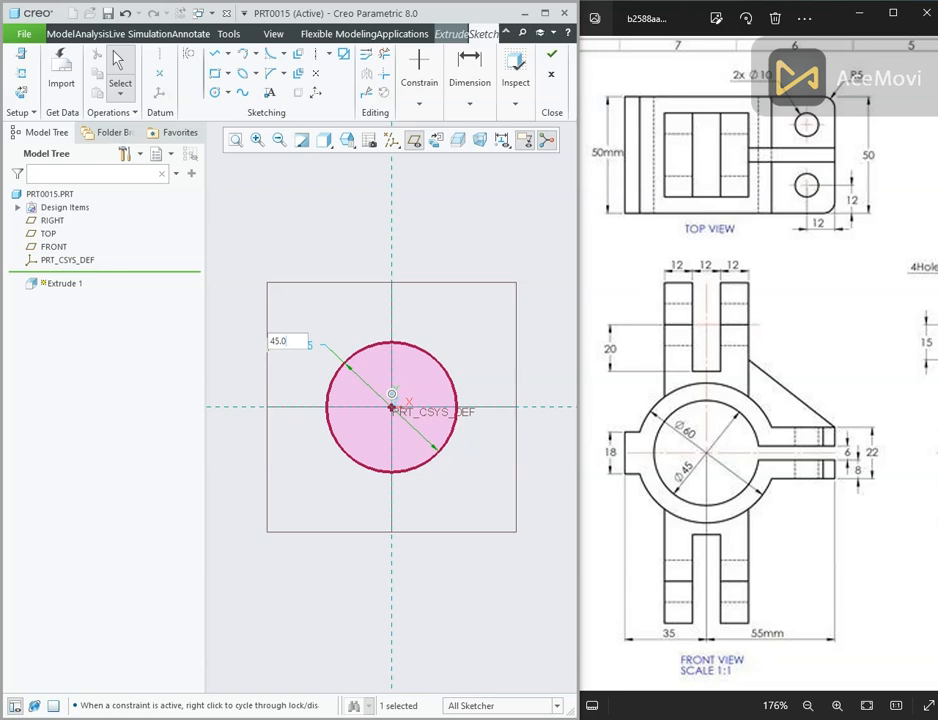
type(".0")
key("Return")
left_click(236, 141)
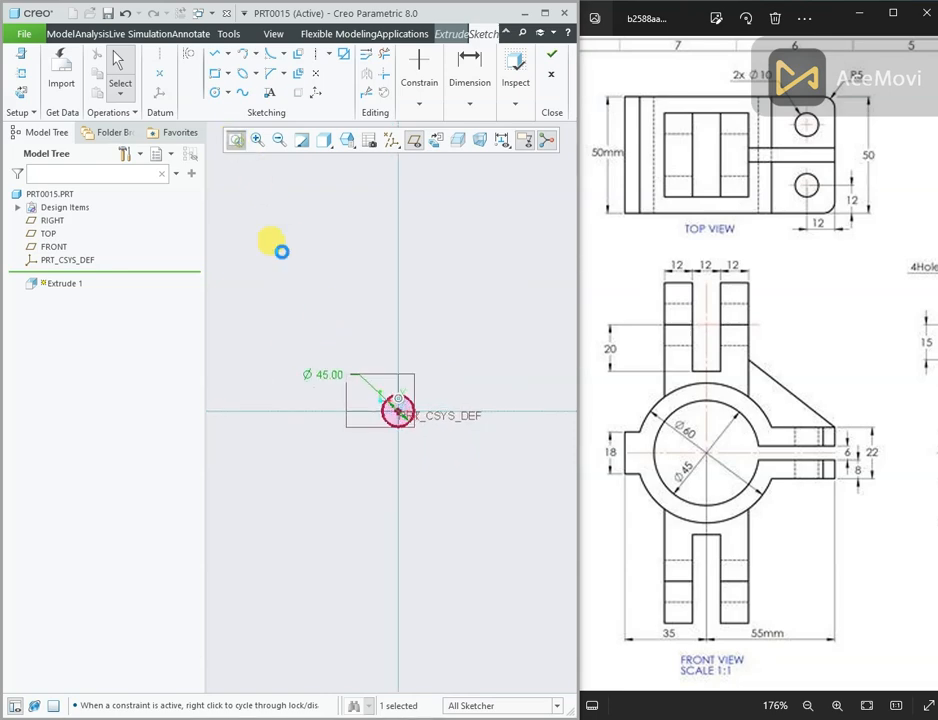
left_click_drag(234, 296, 410, 394)
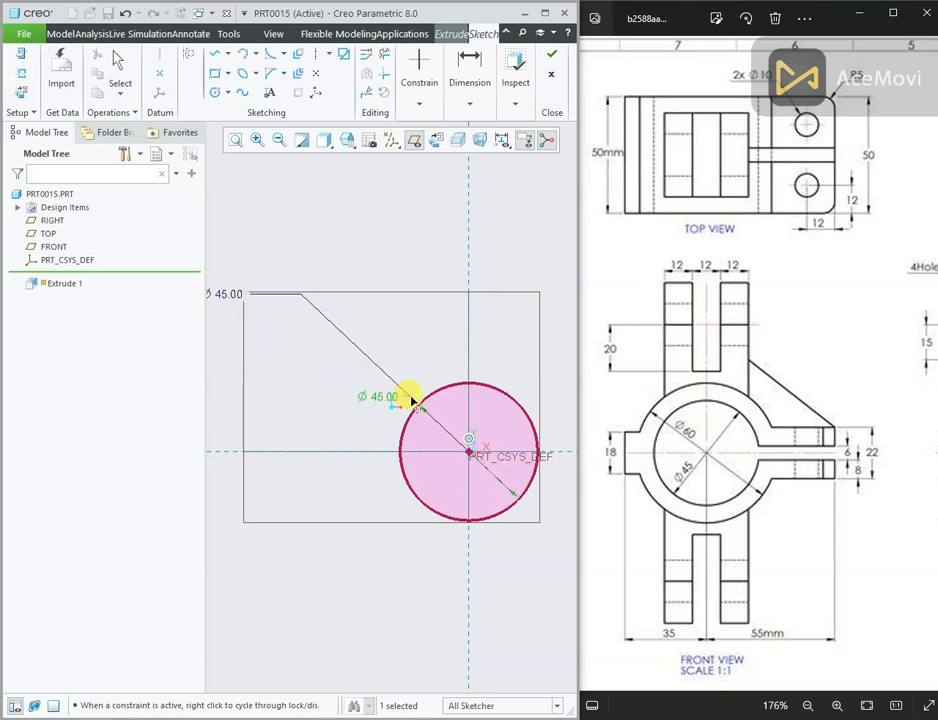
left_click(236, 141)
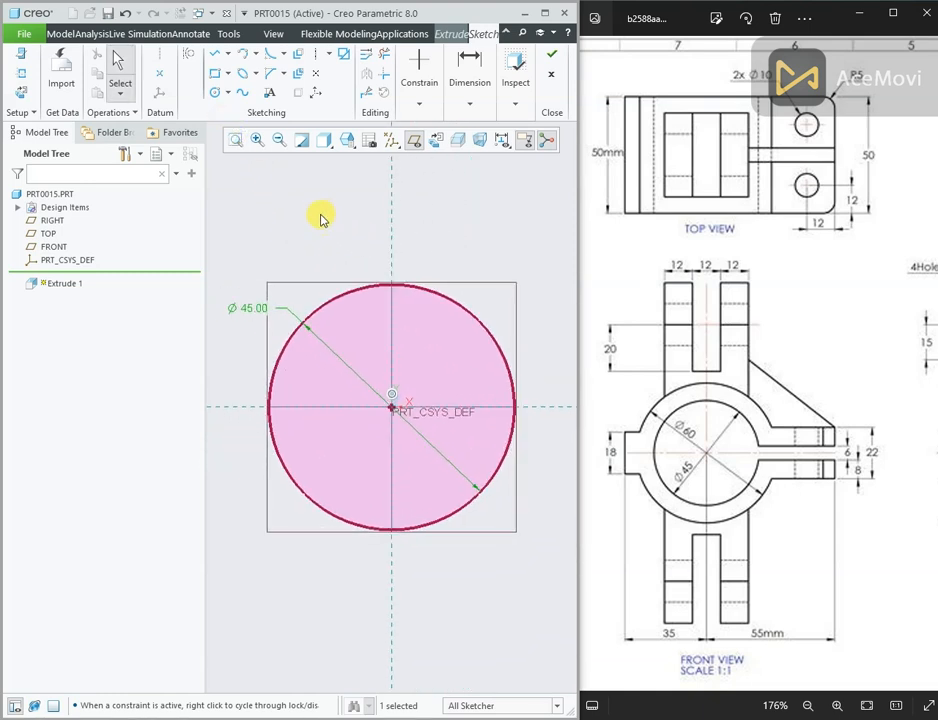
Step: Sketch a larger concentric circle with a diameter of 60 and move the 45 diameter dimension clear of the 60 one
right_click(318, 216)
left_click(393, 243)
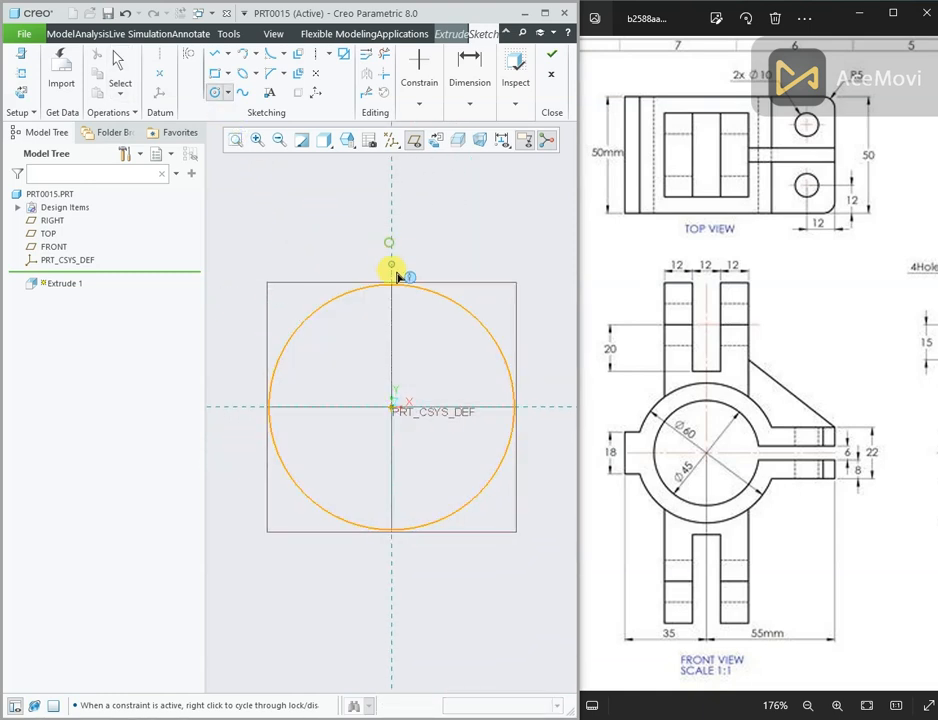
left_click(392, 407)
left_click(425, 258)
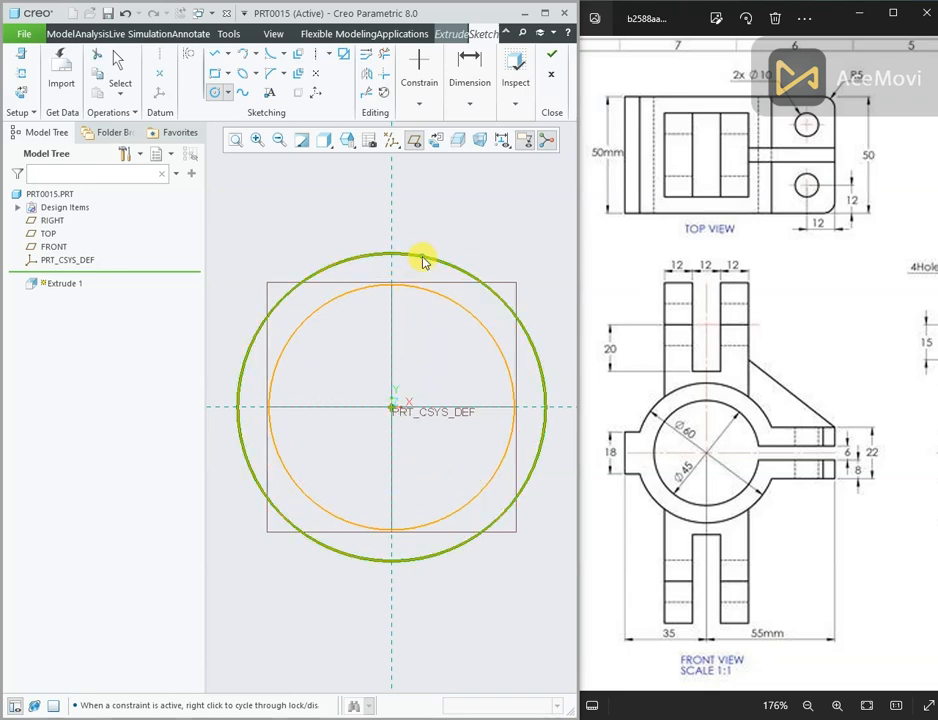
middle_click(427, 245)
scroll(427, 245, "down", 1)
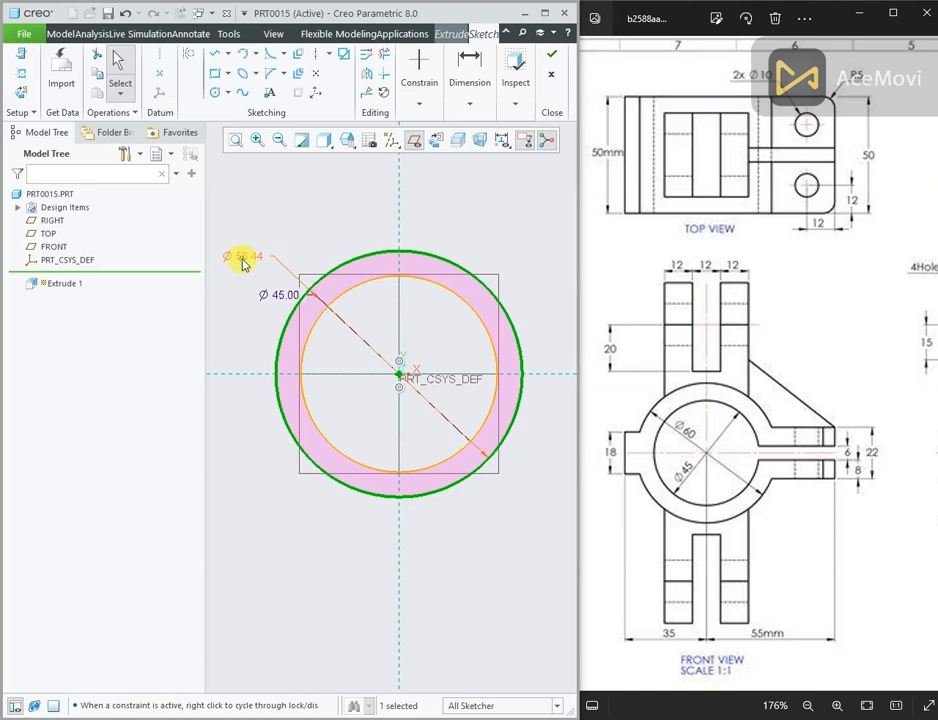
double_click(242, 258)
type("60.")
key("Return")
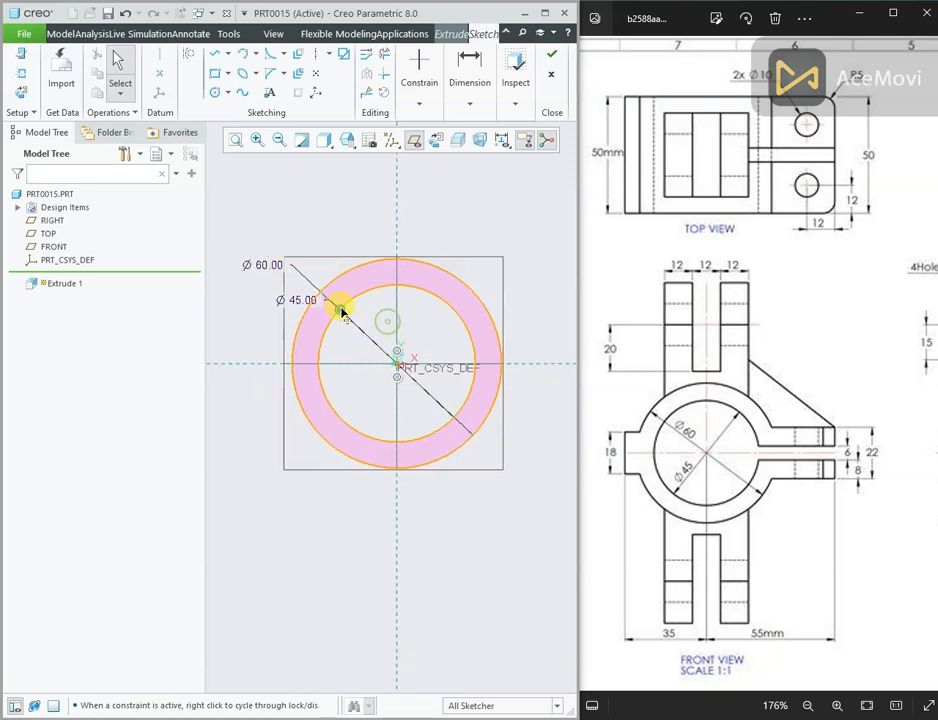
left_click_drag(293, 299, 267, 311)
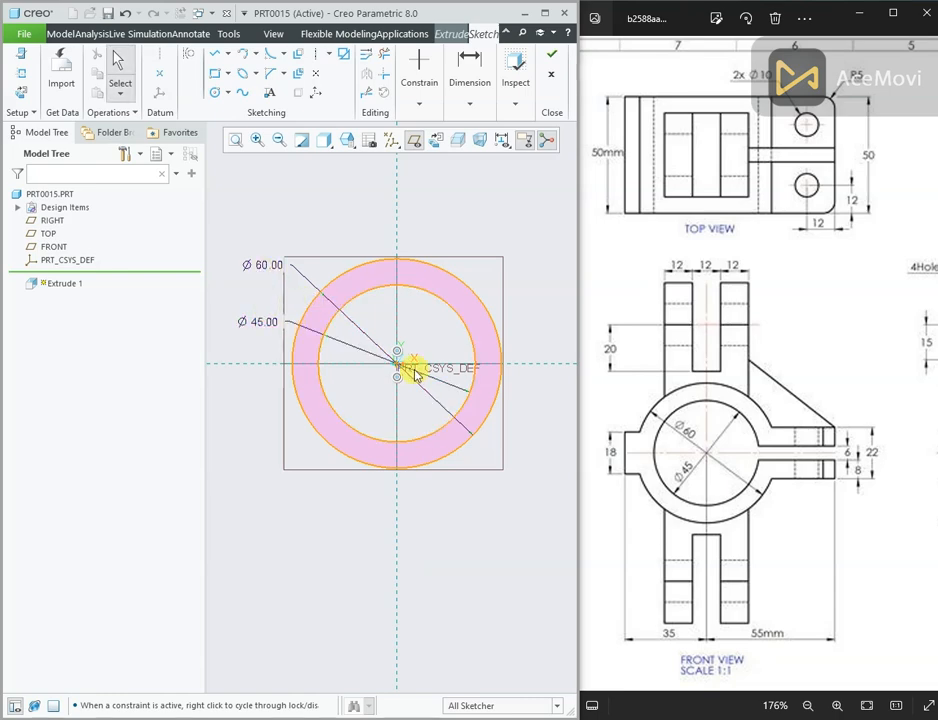
Step: Sketch a three-sided rectangular tab about 5.6 wide and 13.2 high with line segments on the left side of the outer circle
scroll(425, 366, "down", 3)
scroll(419, 358, "up", 2)
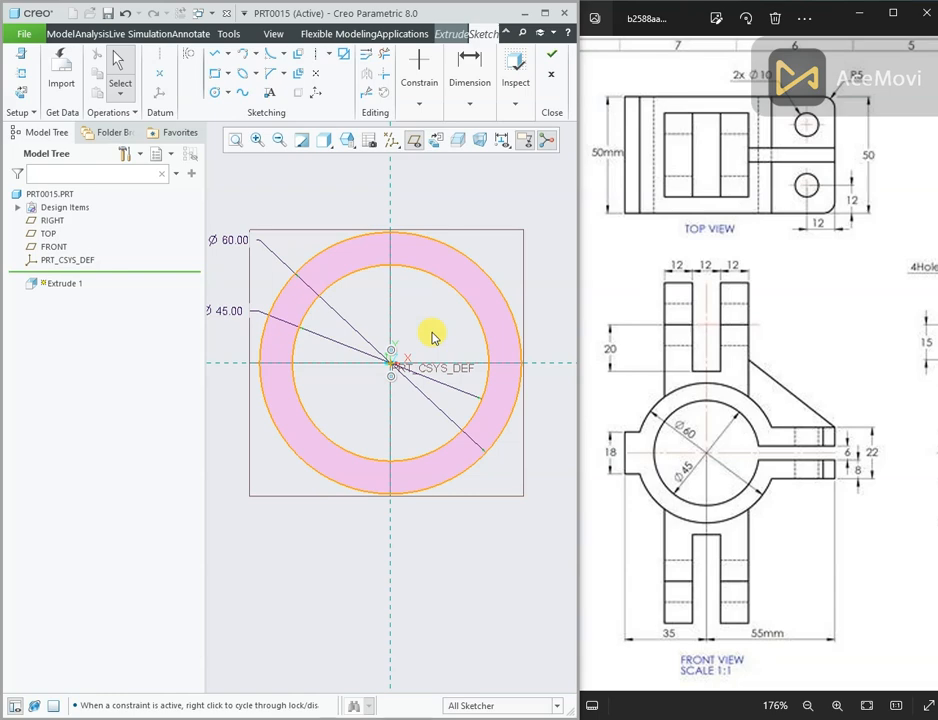
scroll(425, 344, "up", 1)
scroll(245, 349, "down", 3)
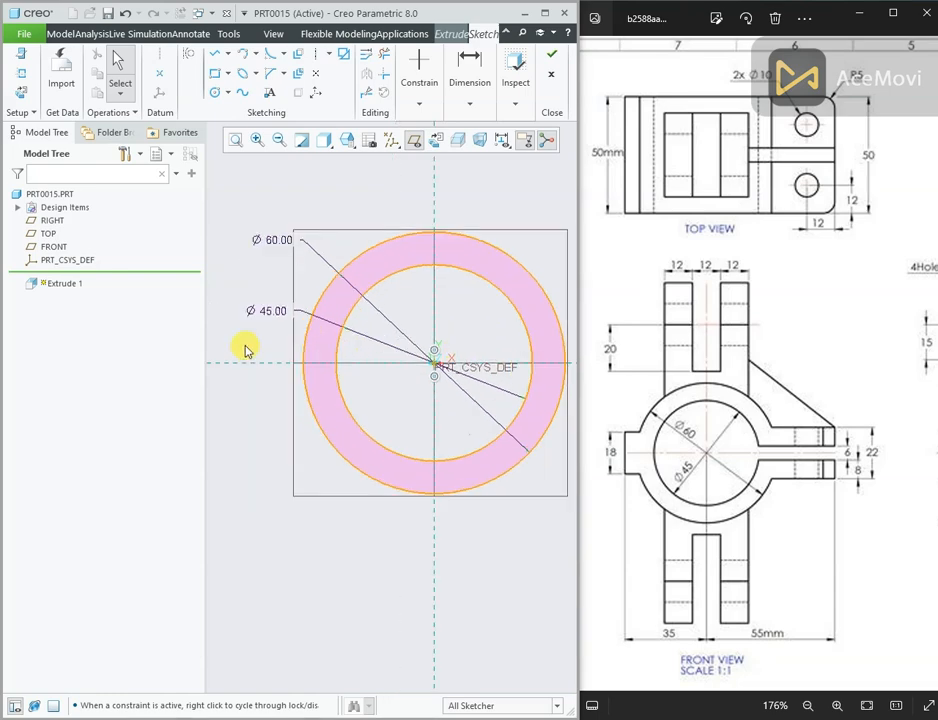
scroll(304, 349, "up", 3)
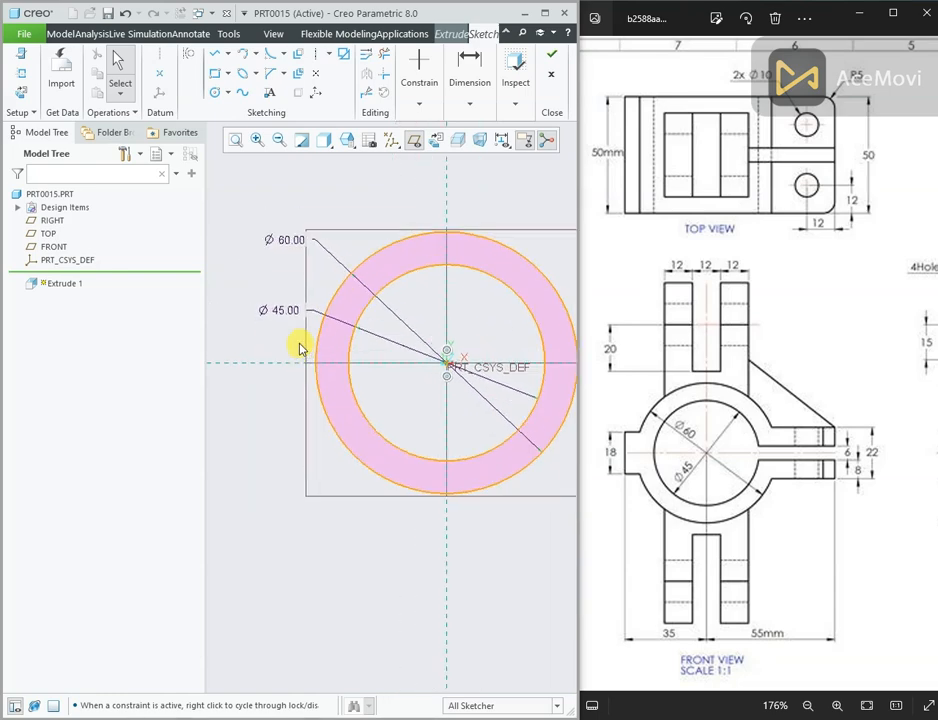
scroll(300, 344, "down", 2)
right_click(238, 337)
left_click(268, 402)
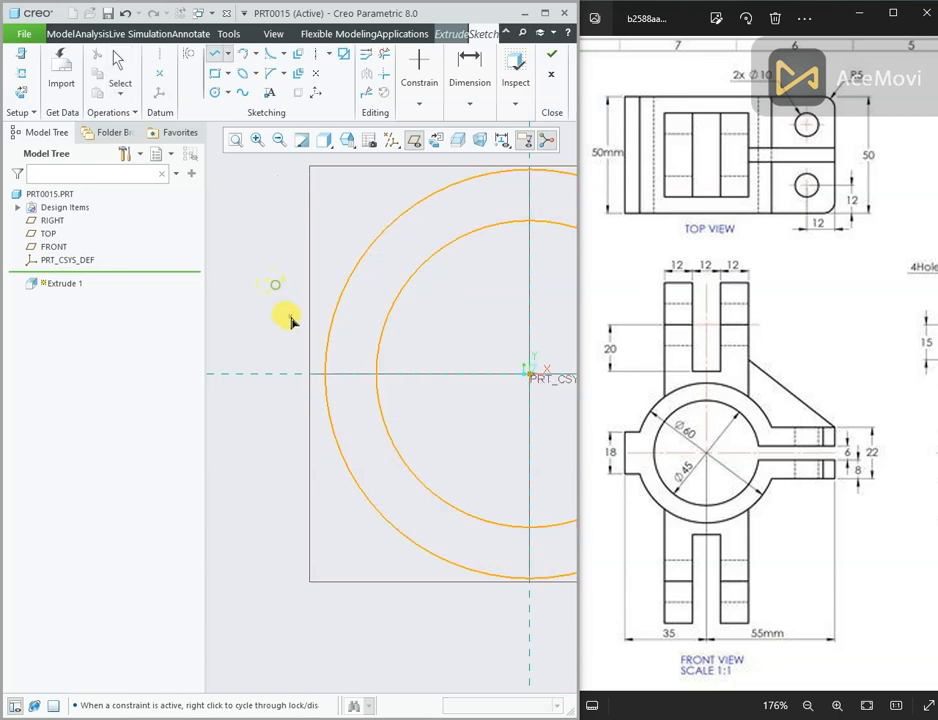
left_click(329, 326)
left_click(292, 325)
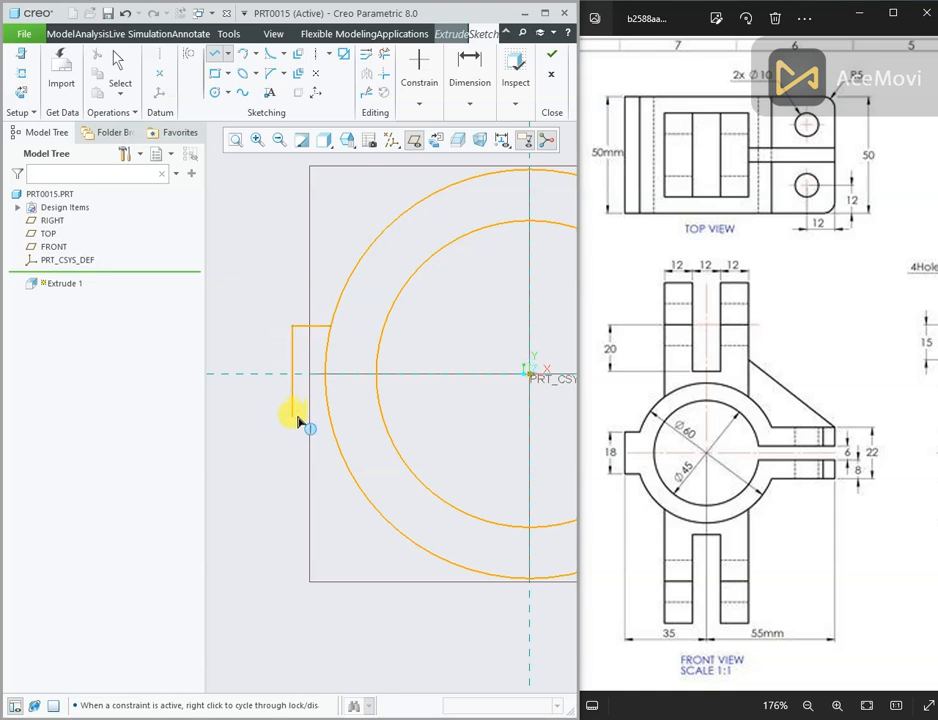
left_click(292, 415)
left_click(329, 415)
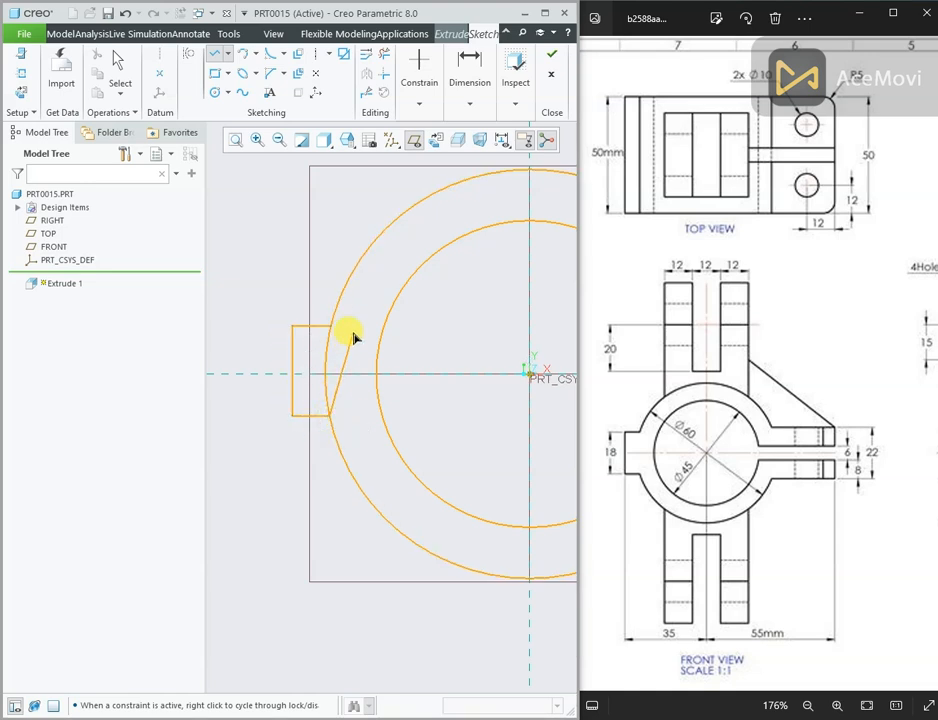
middle_click(352, 335)
scroll(330, 355, "up", 3)
left_click(390, 350)
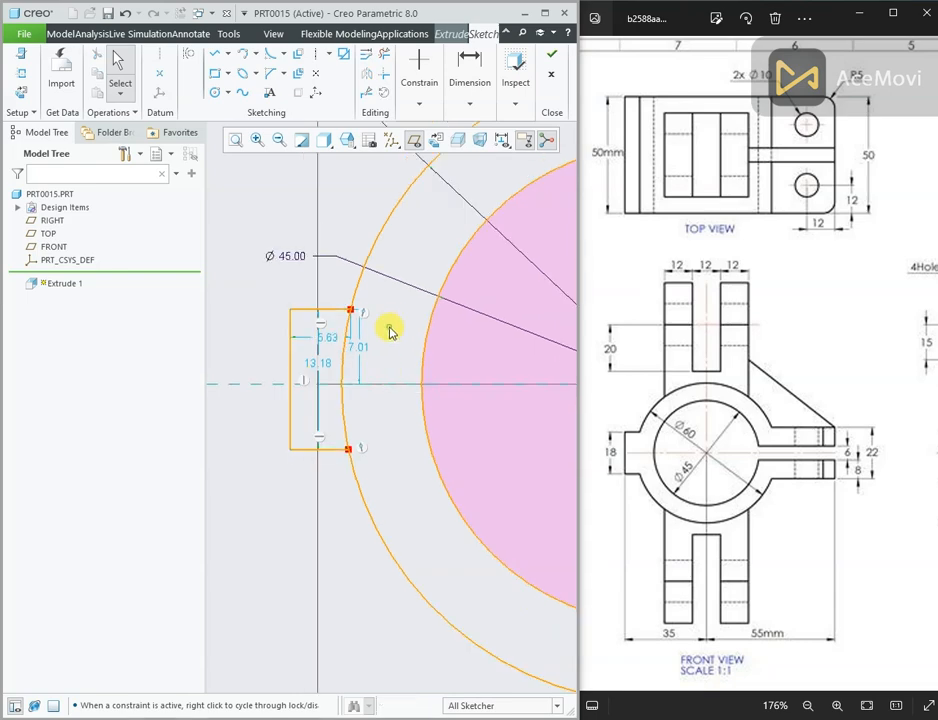
Step: Make the tab's two endpoints on the outer circle symmetric about the horizontal reference line
left_click(419, 103)
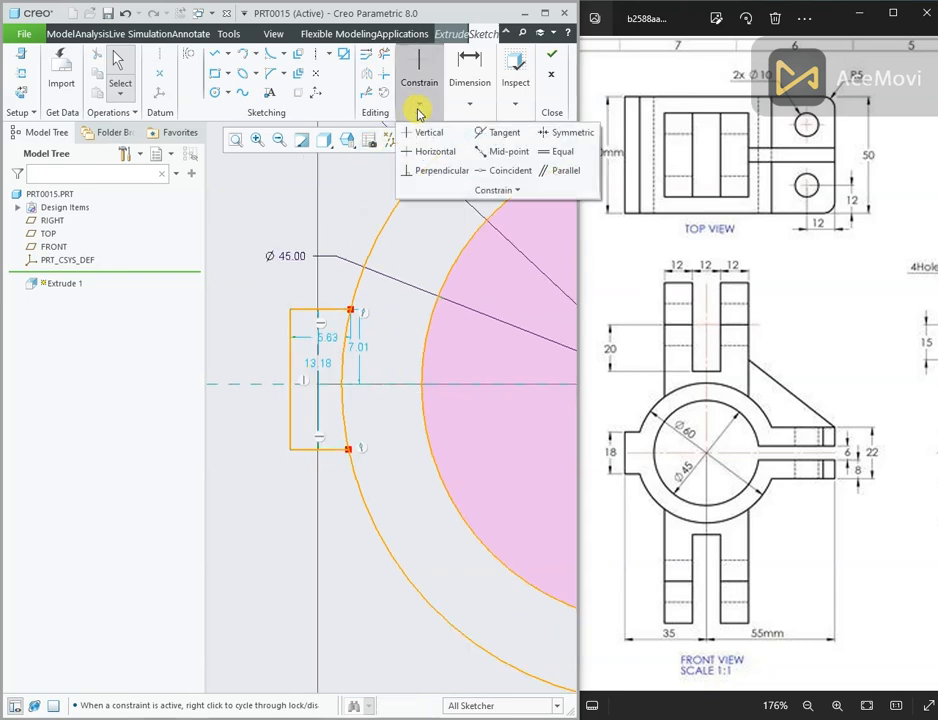
left_click(556, 133)
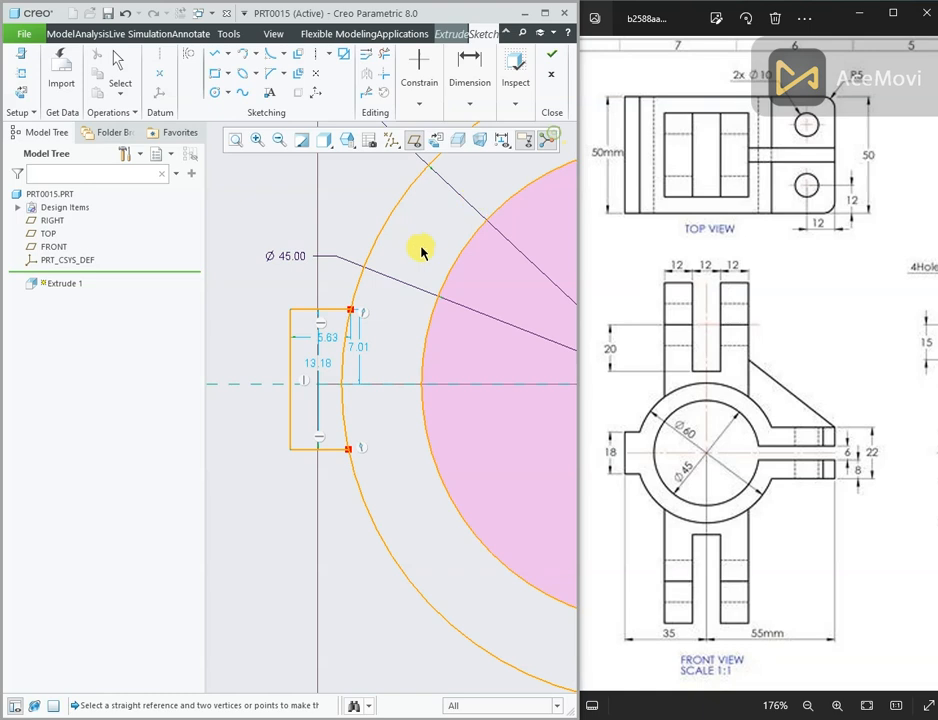
left_click(350, 311)
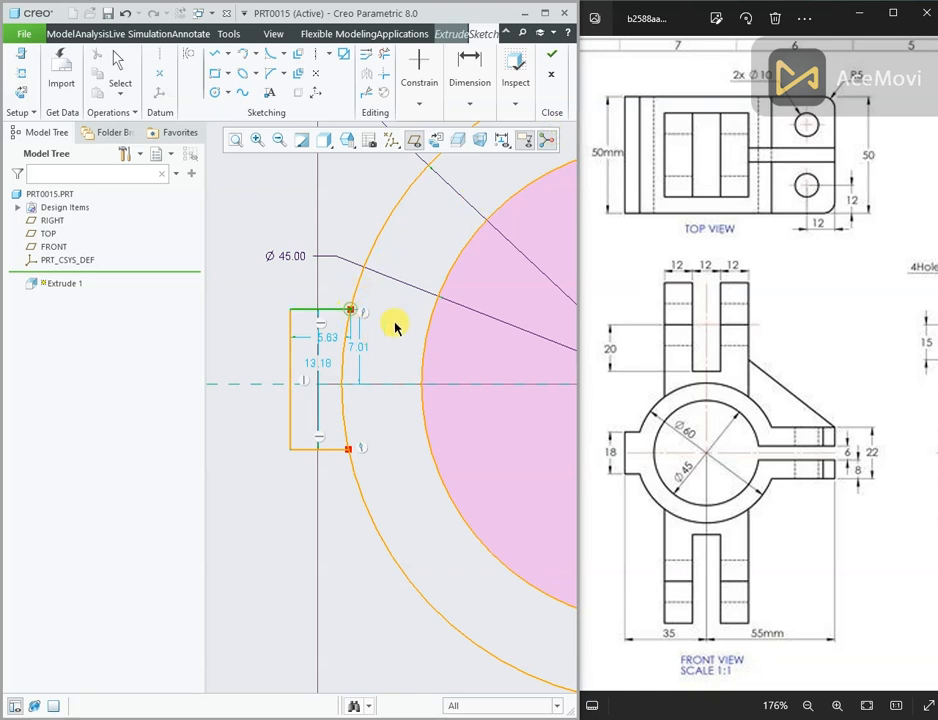
left_click(348, 452)
left_click(361, 386)
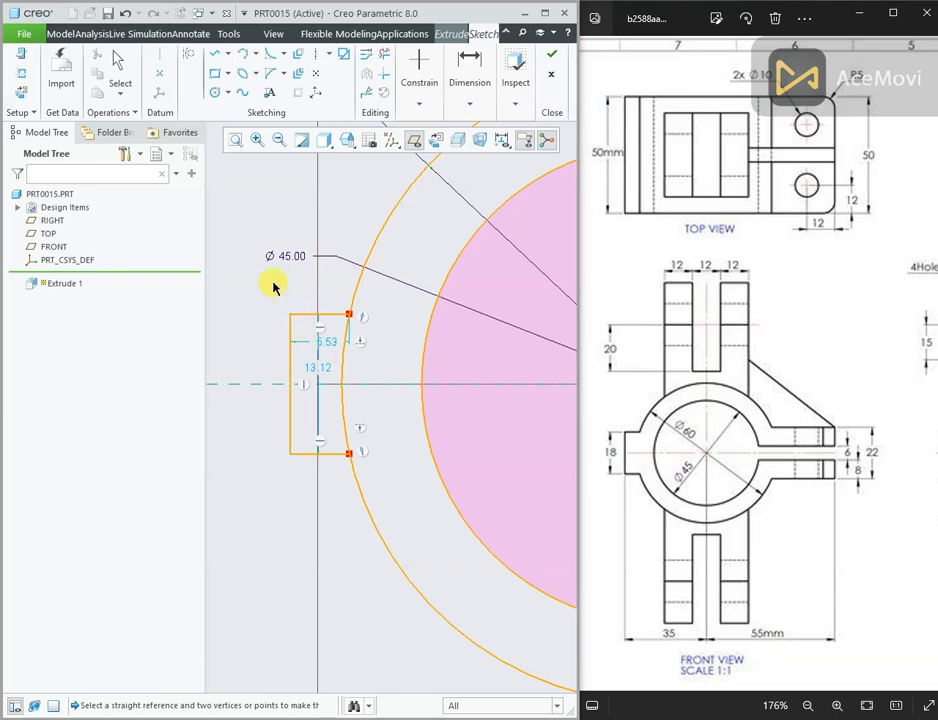
Step: Move the tab's height dimension outside the profile and set it to 18
scroll(306, 345, "down", 2)
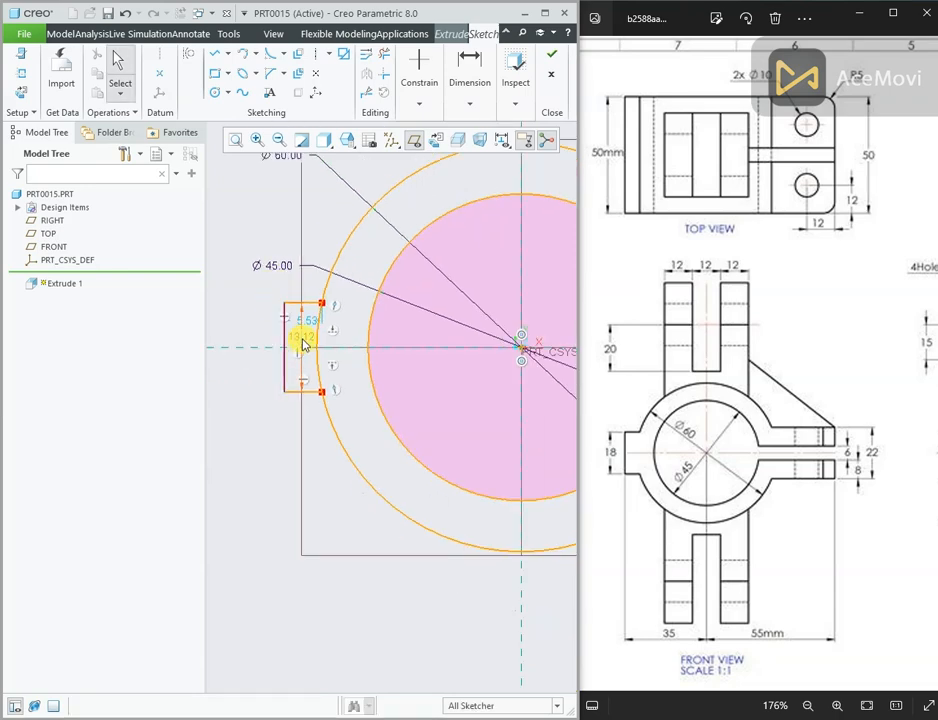
left_click_drag(306, 341, 255, 342)
double_click(253, 336)
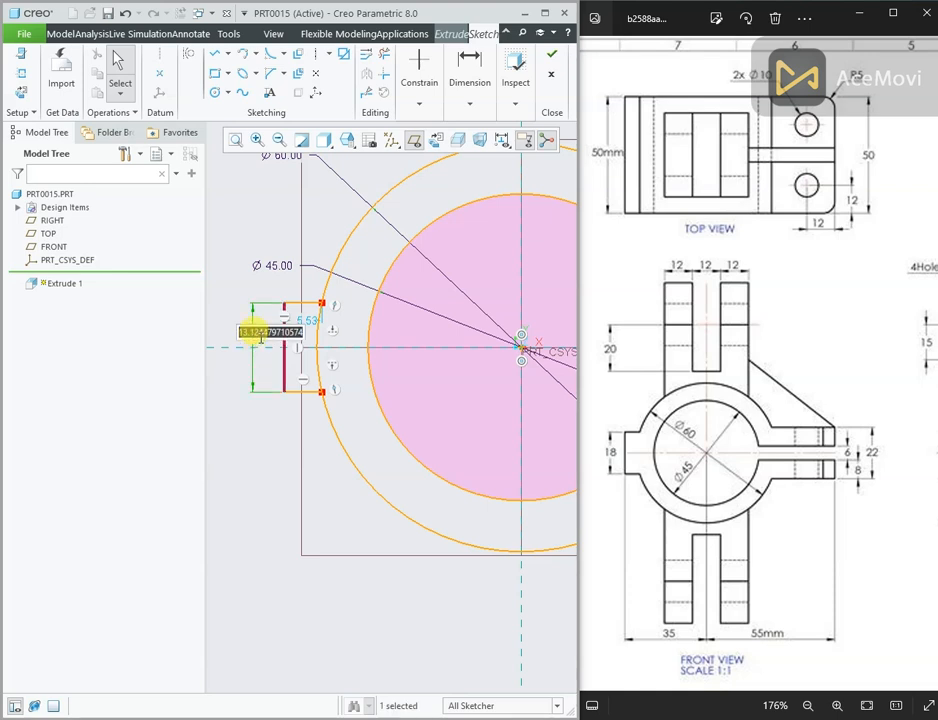
type("18.")
key("Return")
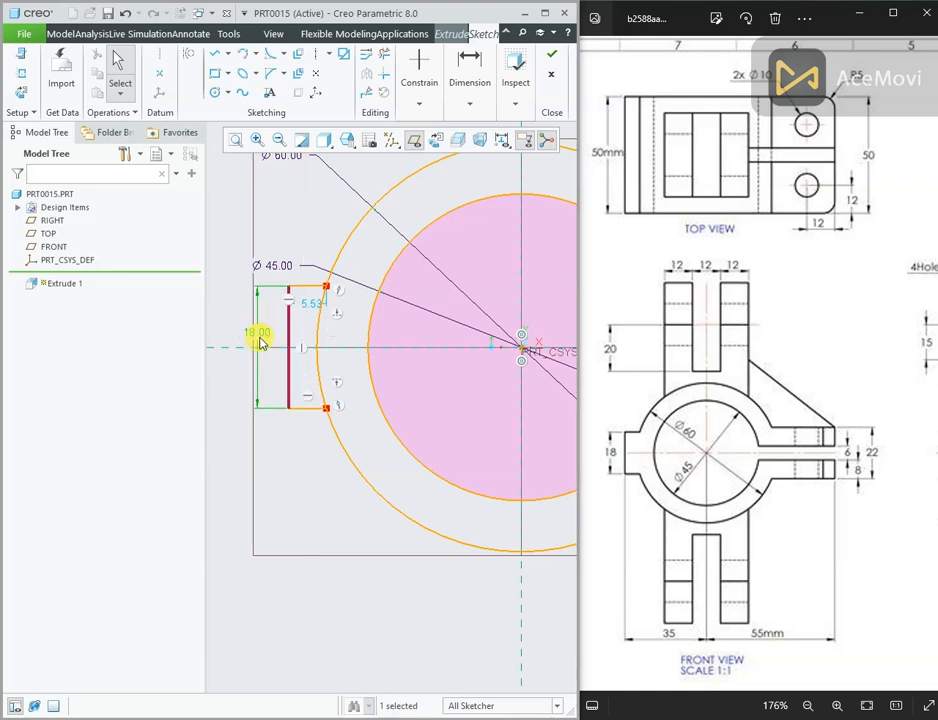
Step: Trim away the segments of the outer circle that lie between the tab's two horizontal lines
scroll(253, 450, "down", 2)
right_click(253, 449)
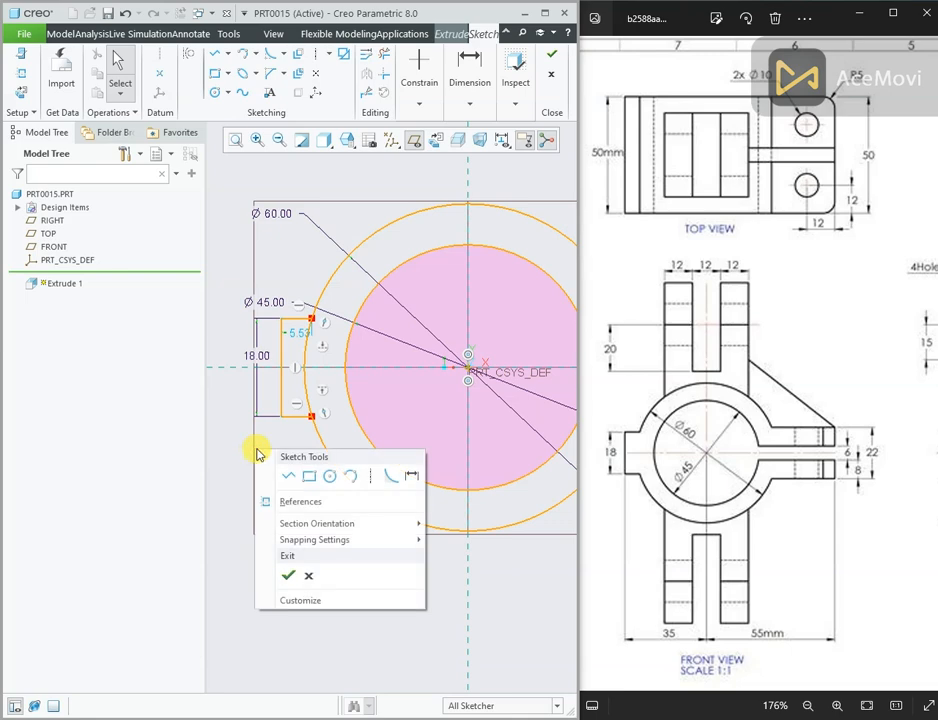
left_click(231, 446)
left_click(384, 53)
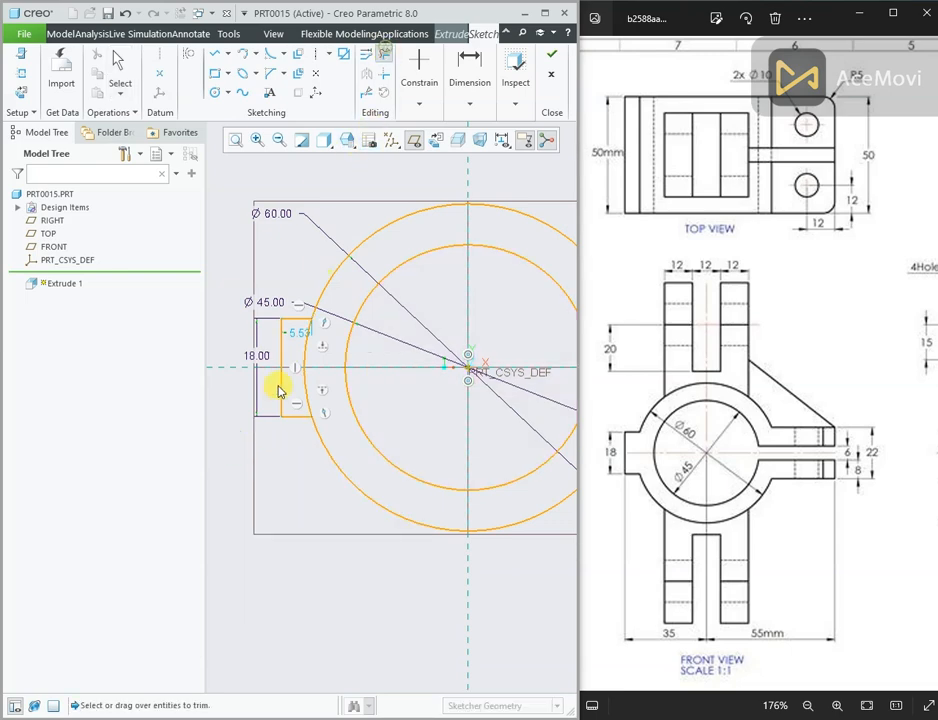
left_click(310, 346)
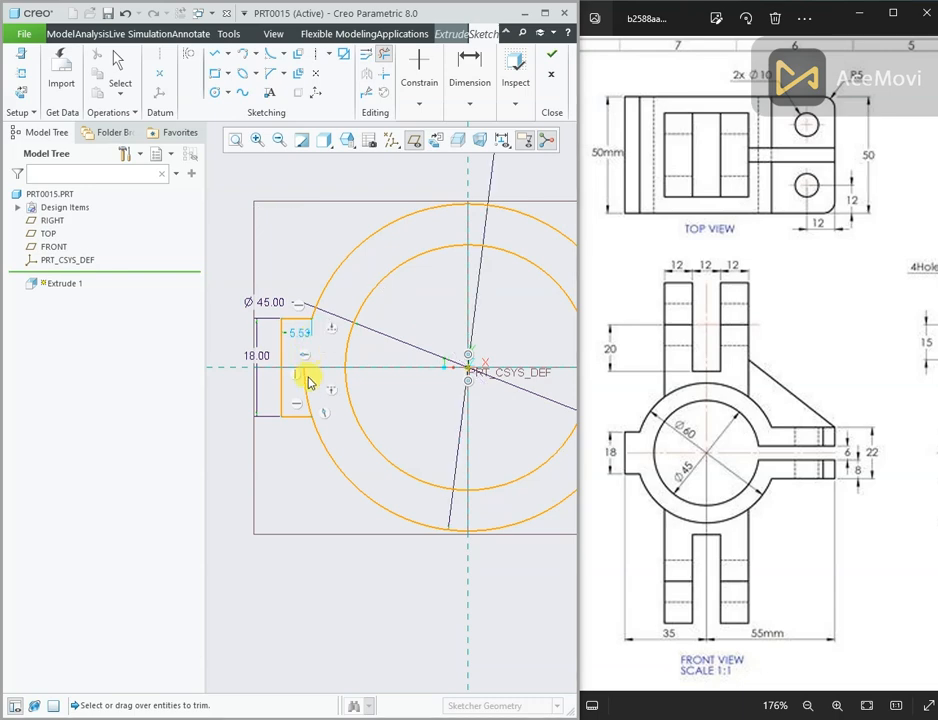
left_click(307, 394)
middle_click(280, 240)
scroll(277, 297, "down", 2)
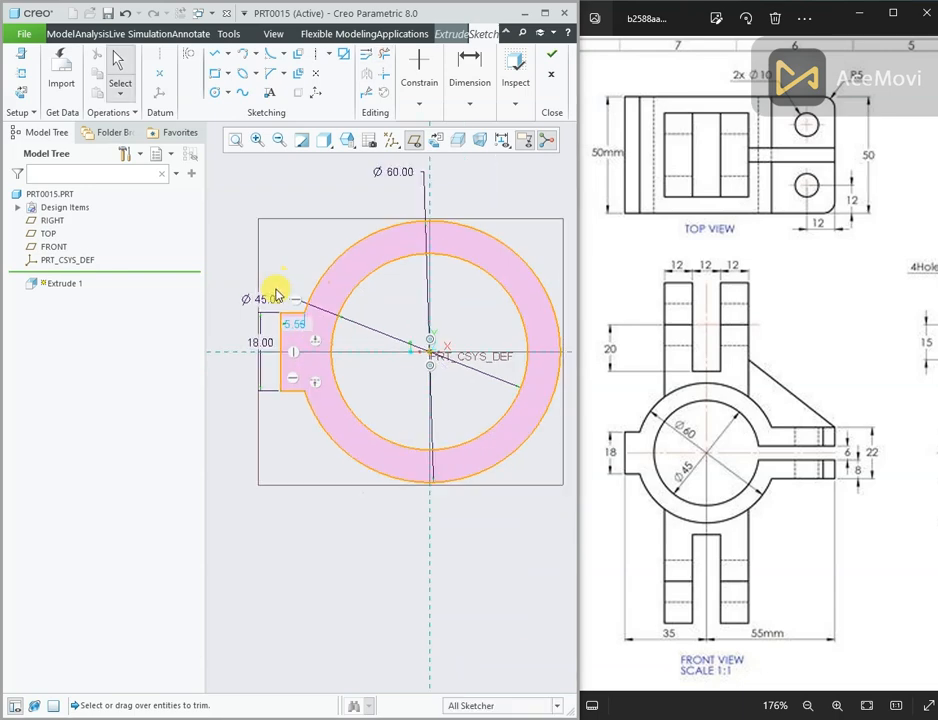
Step: Dimension the distance from the tab's outer vertical edge to the vertical reference line as 35
right_click(279, 262)
left_click(427, 278)
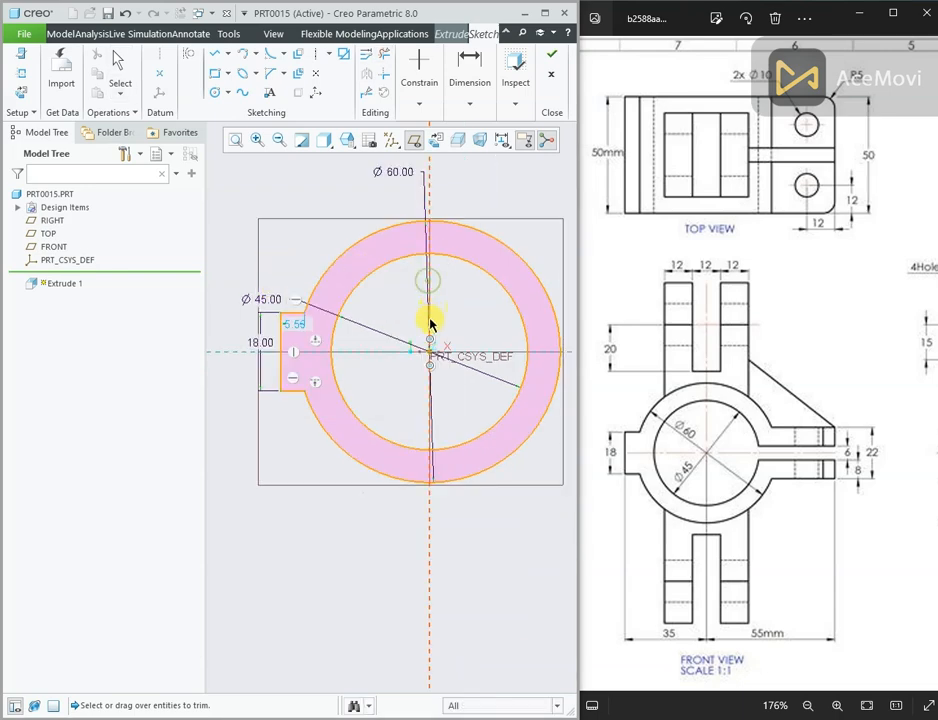
left_click(281, 350)
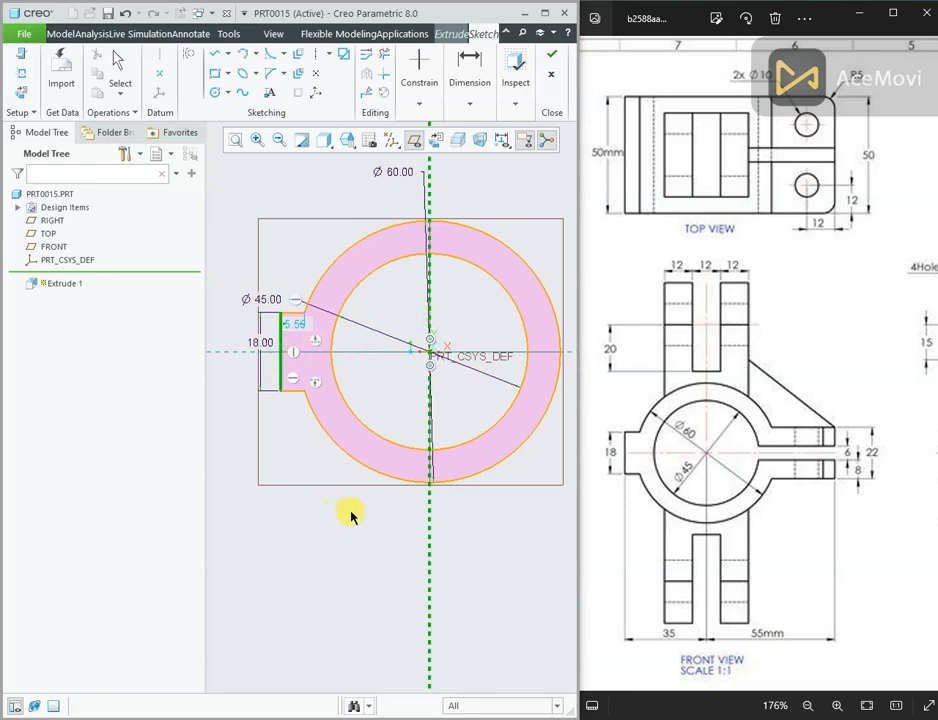
middle_click(351, 515)
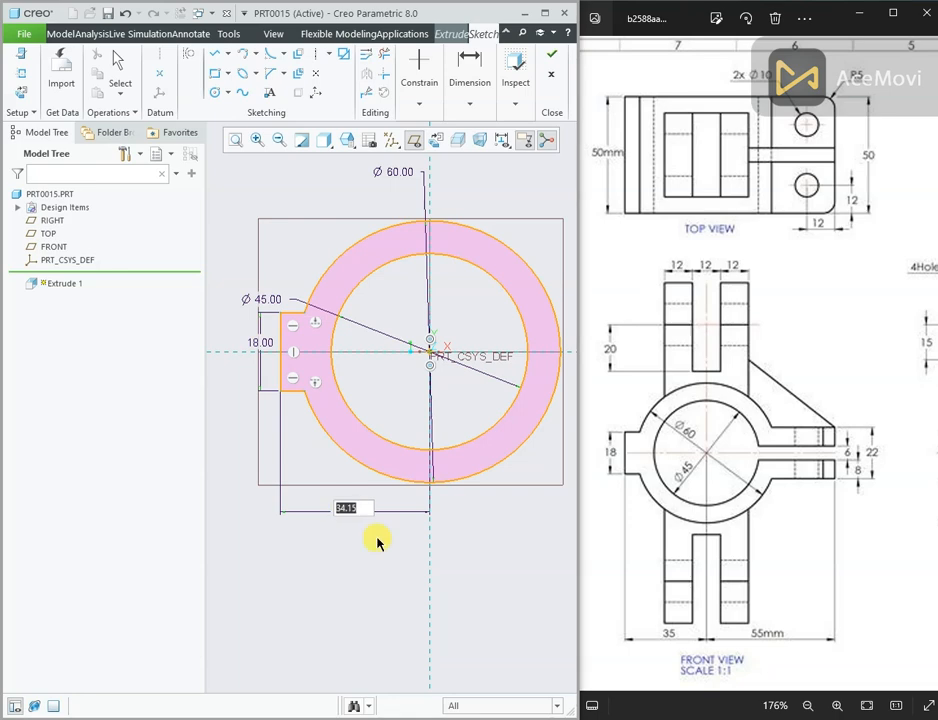
type("35")
key("Return")
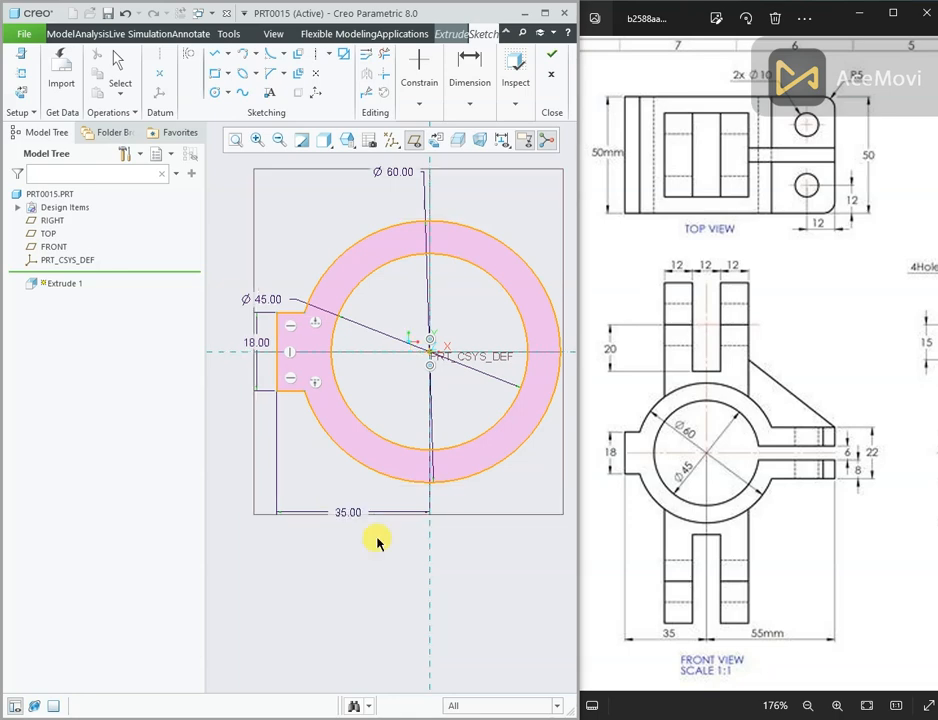
scroll(364, 382, "up", 2)
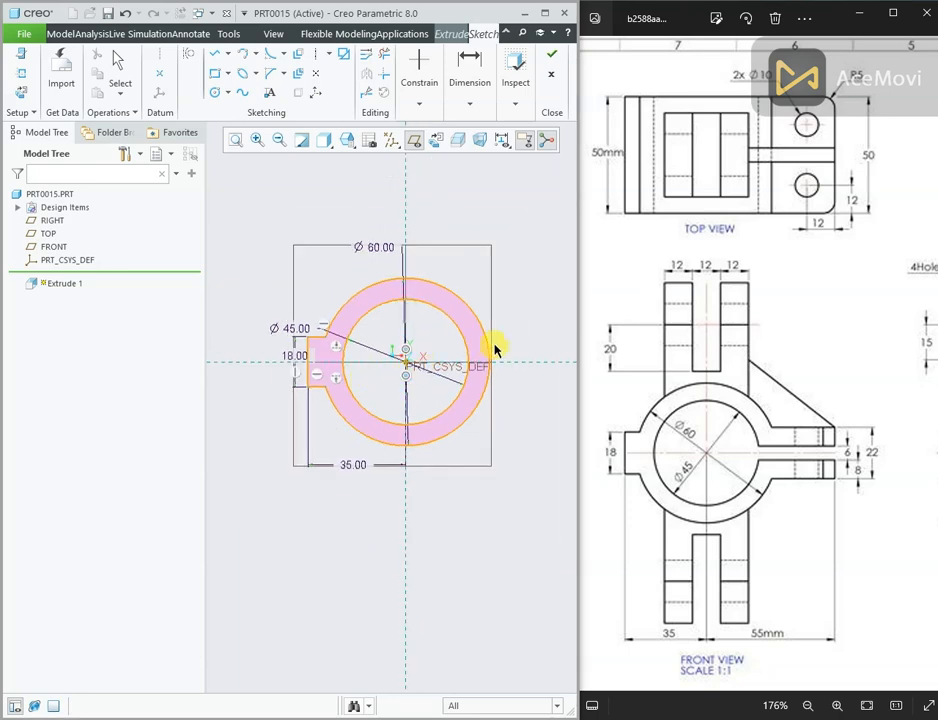
Step: Sketch the upper clamp arm opposite the tab as a line chain from outer to inner circle, about 41 long and 5 thick
scroll(492, 347, "down", 1)
scroll(434, 363, "up", 1)
scroll(478, 373, "down", 3)
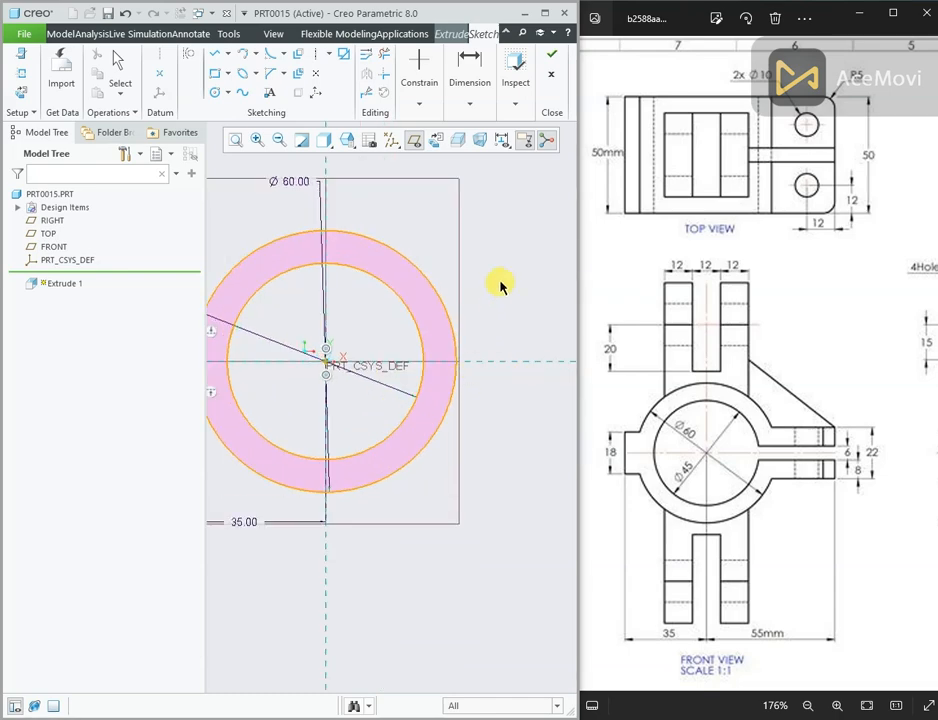
scroll(463, 315, "up", 2)
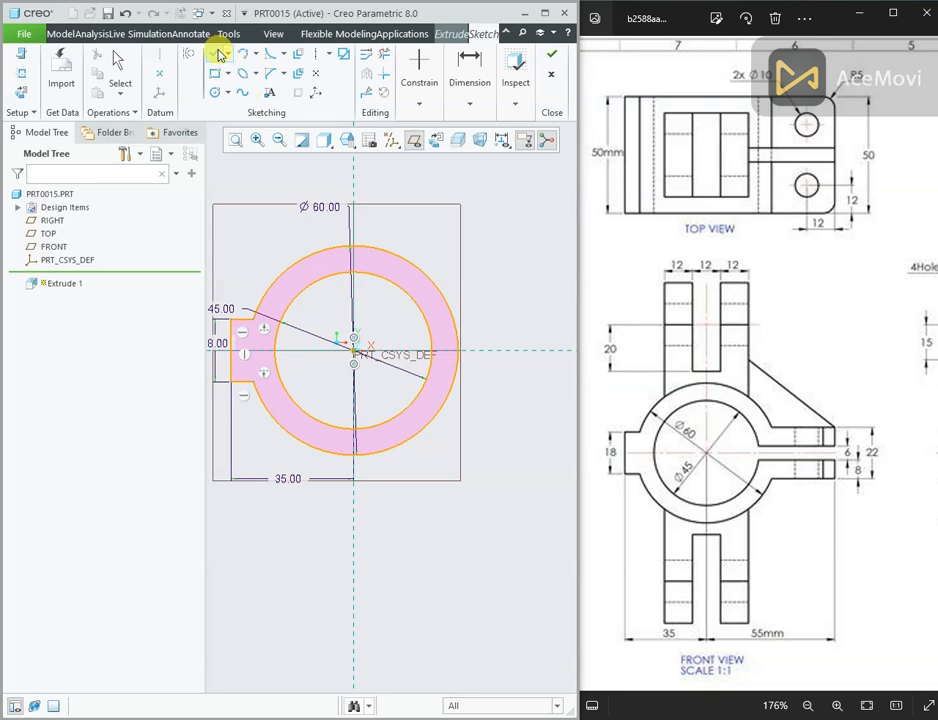
left_click(216, 53)
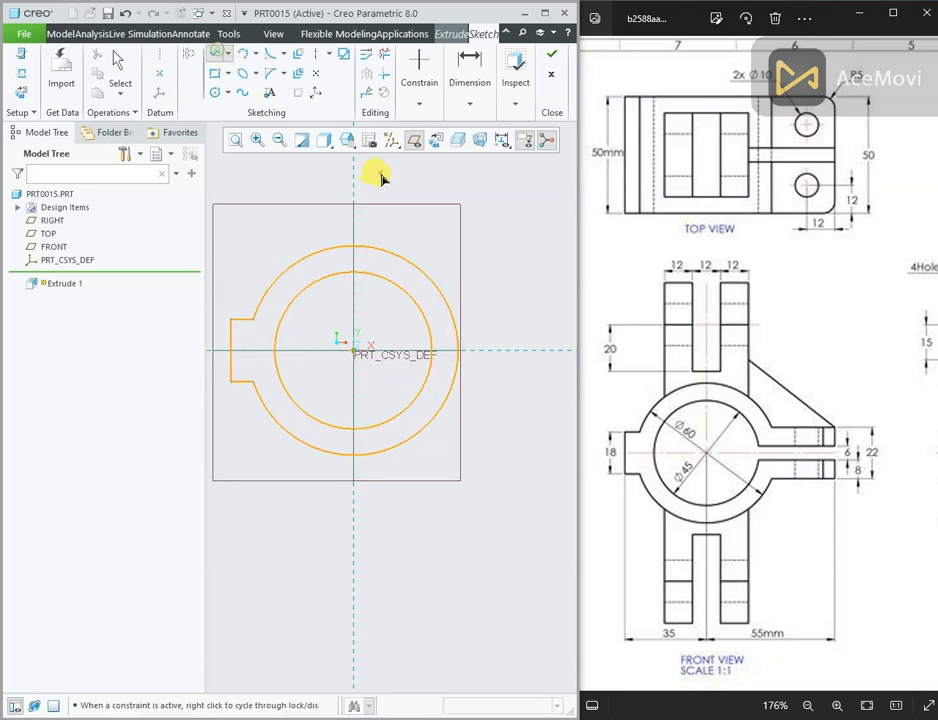
left_click(455, 312)
scroll(530, 318, "up", 2)
scroll(456, 318, "down", 2)
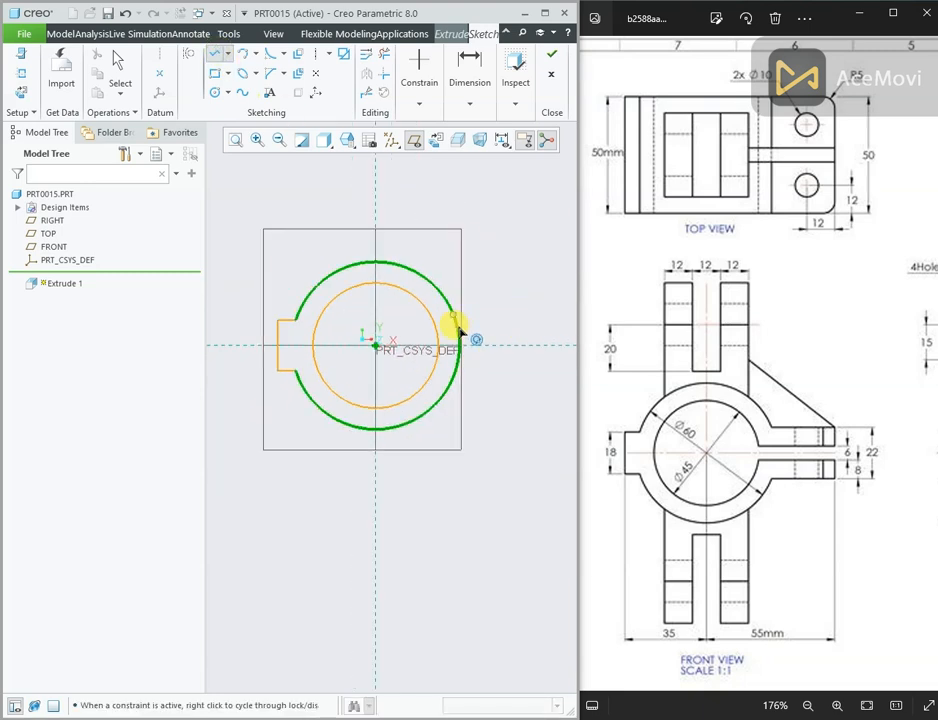
scroll(450, 325, "up", 3)
scroll(572, 316, "down", 3)
scroll(517, 379, "up", 1)
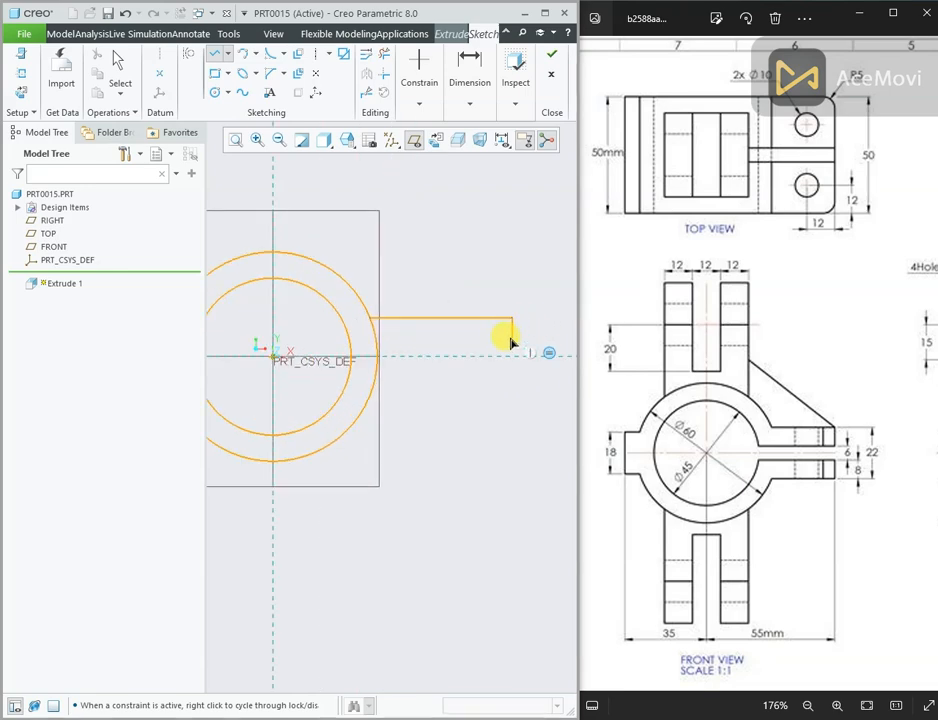
left_click(512, 334)
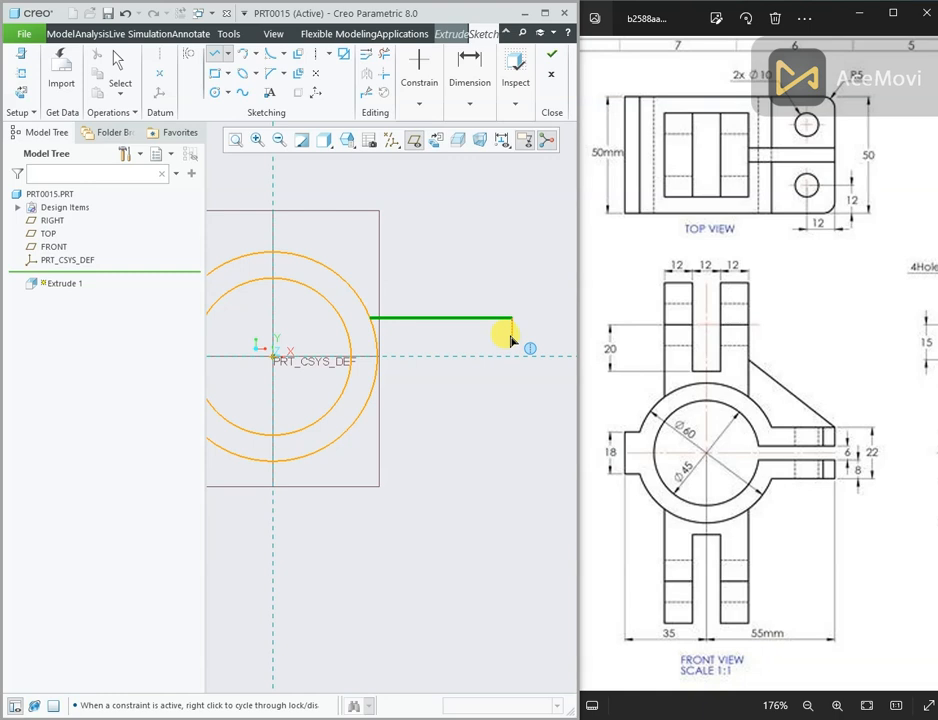
left_click(351, 336)
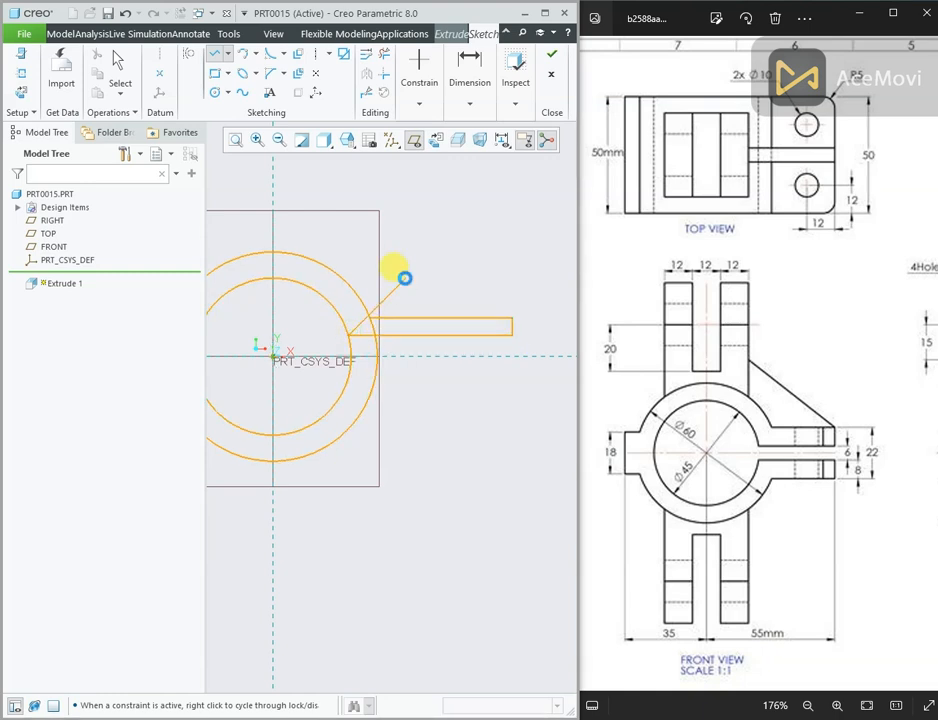
middle_click(398, 274)
scroll(335, 325, "up", 3)
left_click(383, 55)
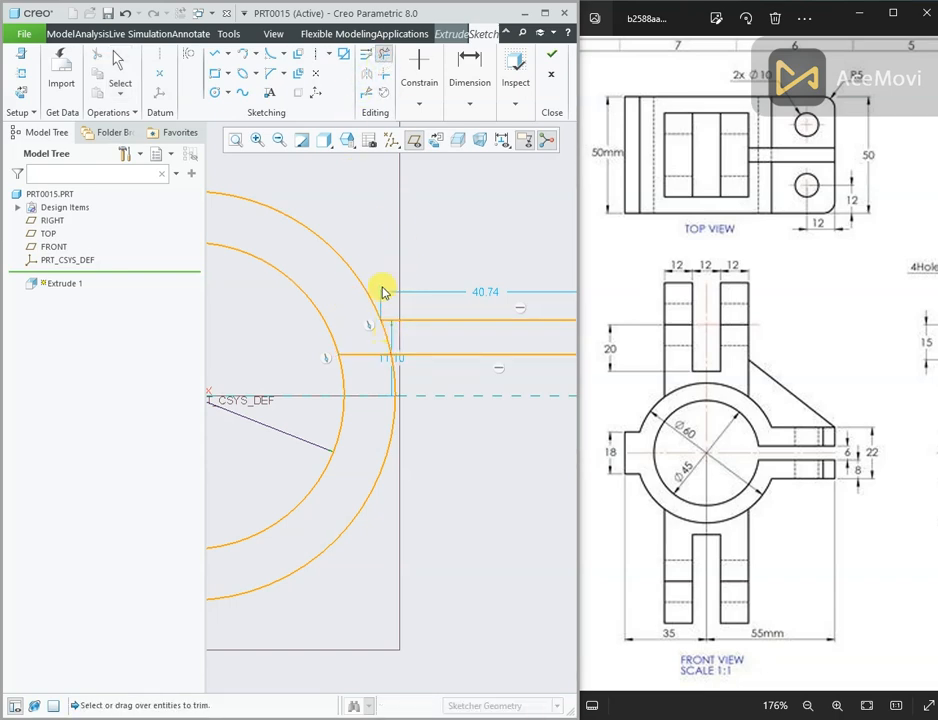
scroll(358, 332, "down", 3)
scroll(362, 345, "up", 3)
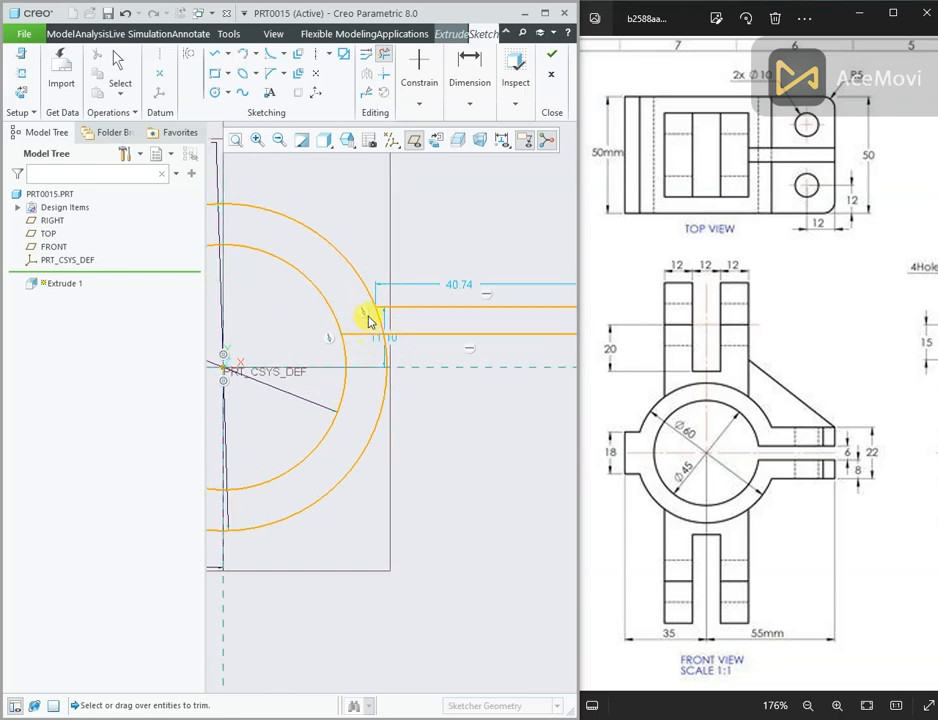
middle_click(379, 245)
Step: Mirror the upper clamp arm's three lines about the horizontal reference line to create the lower arm
scroll(356, 283, "down", 3)
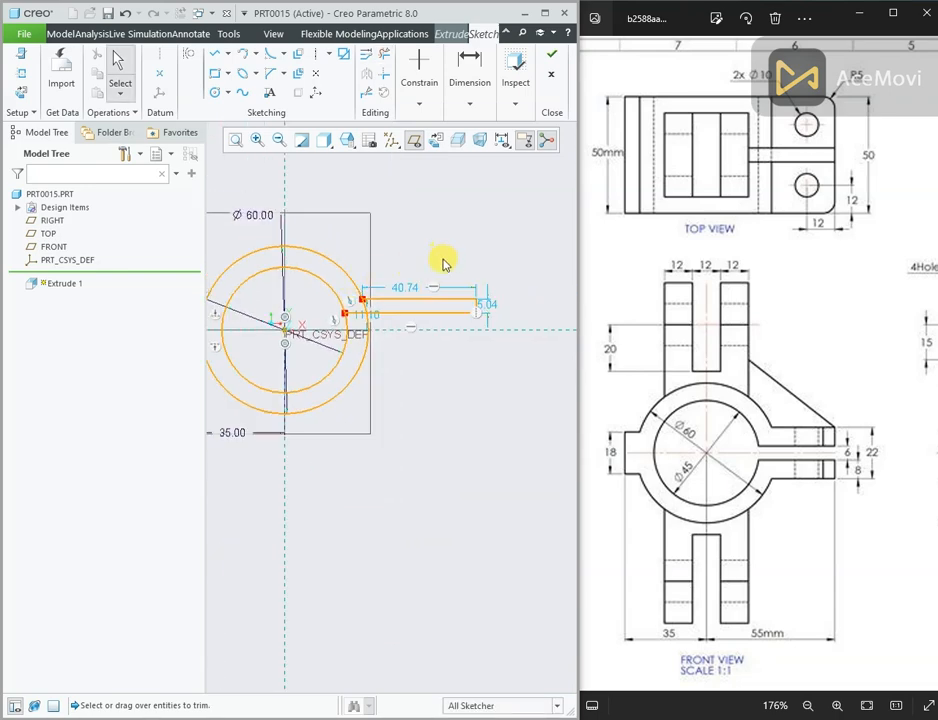
scroll(445, 263, "up", 1)
left_click_drag(474, 318, 368, 335)
left_click(365, 74)
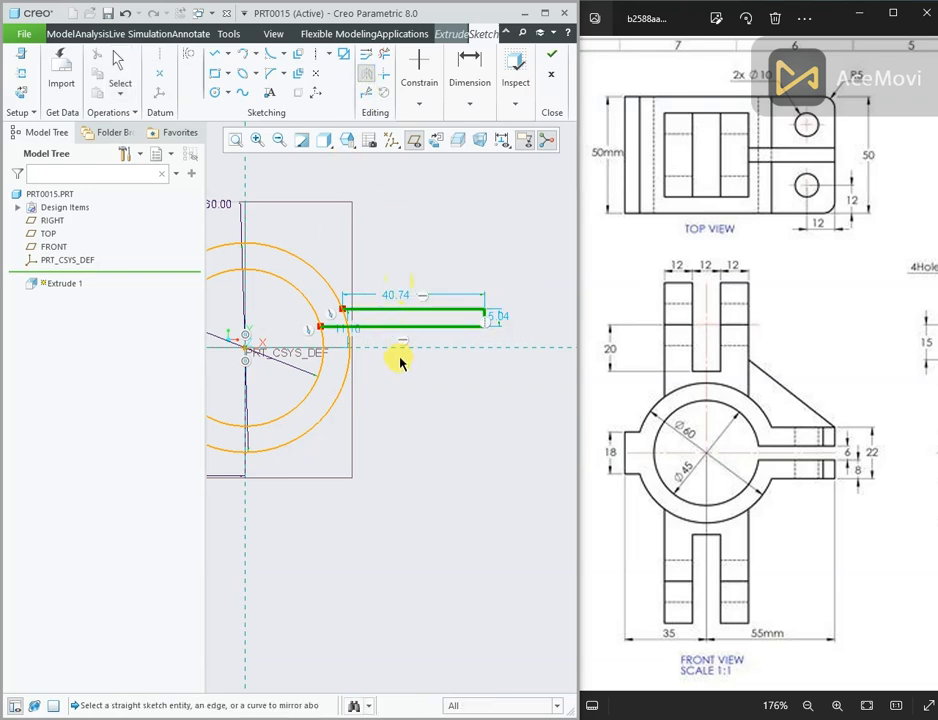
left_click(400, 349)
Step: Trim away the inner and outer circle segments between the two clamp arms to open the slot
scroll(341, 335, "up", 4)
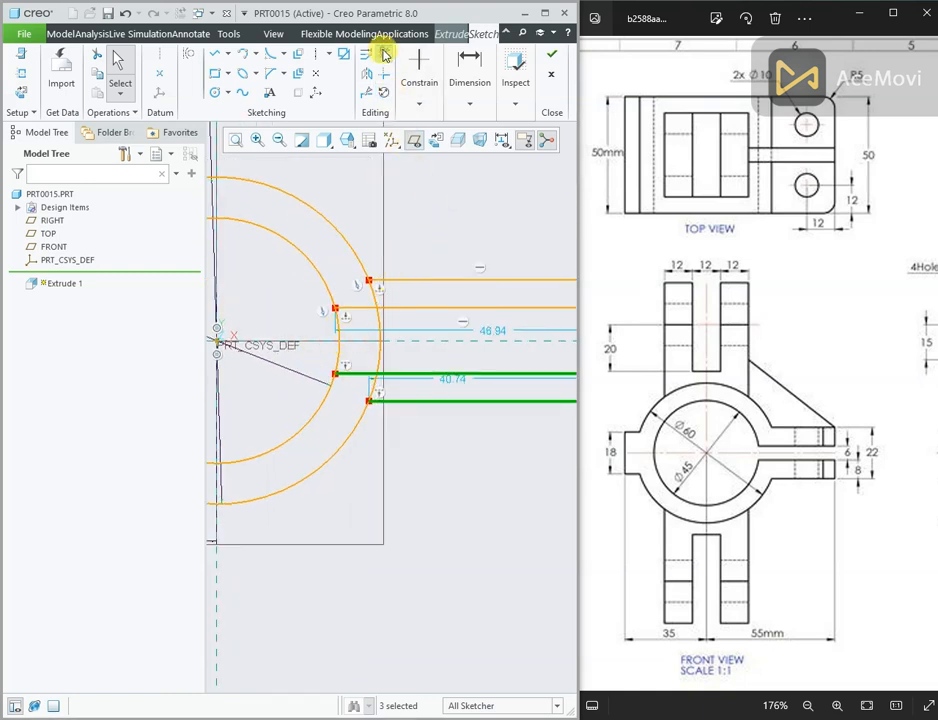
left_click(384, 53)
left_click(341, 333)
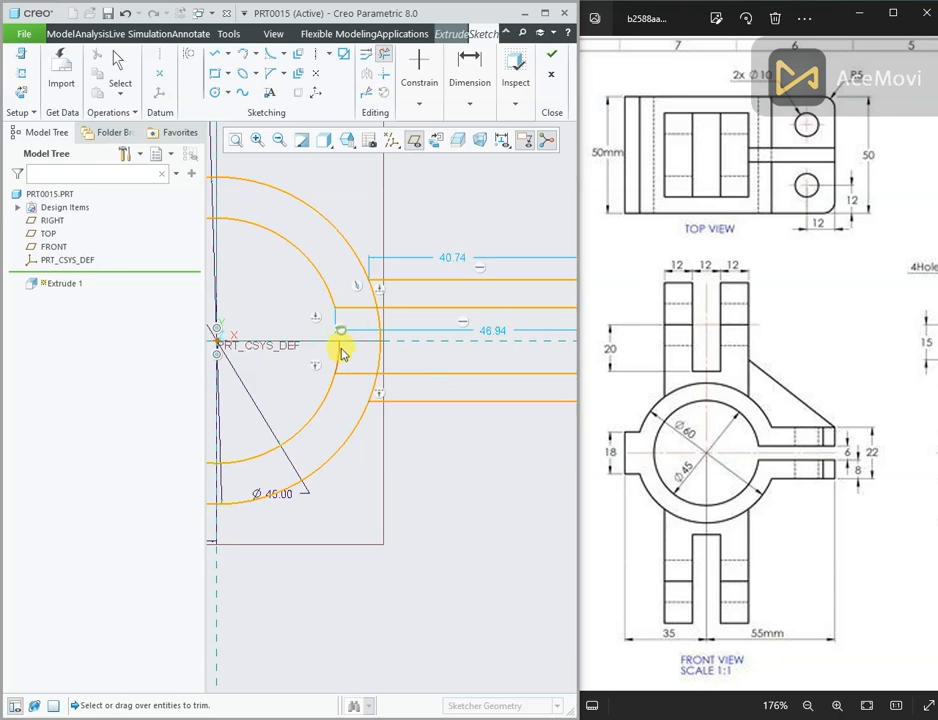
left_click(339, 358)
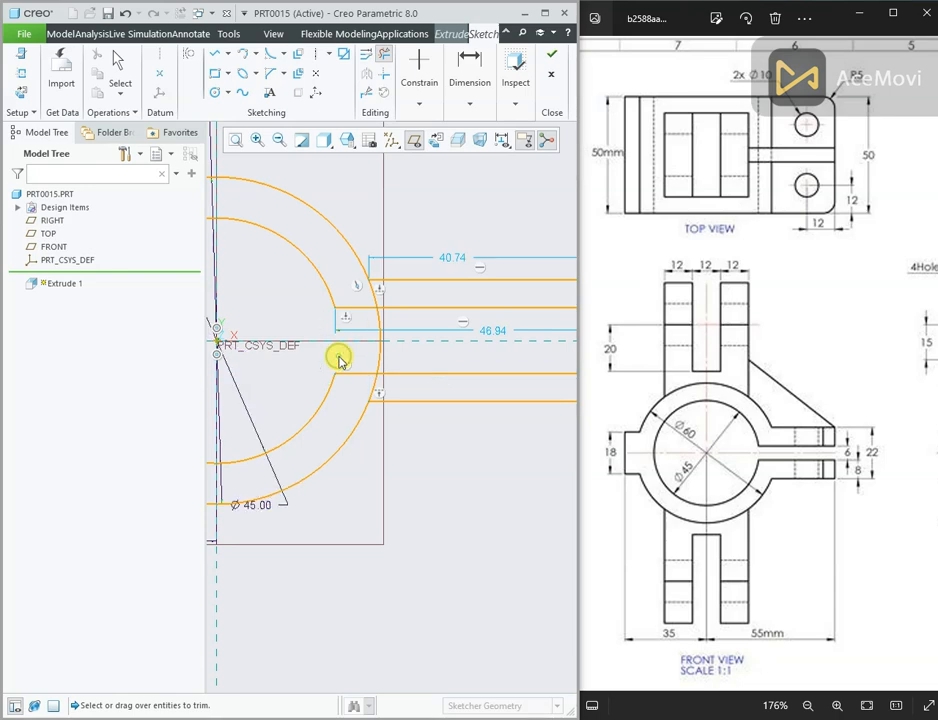
left_click(376, 314)
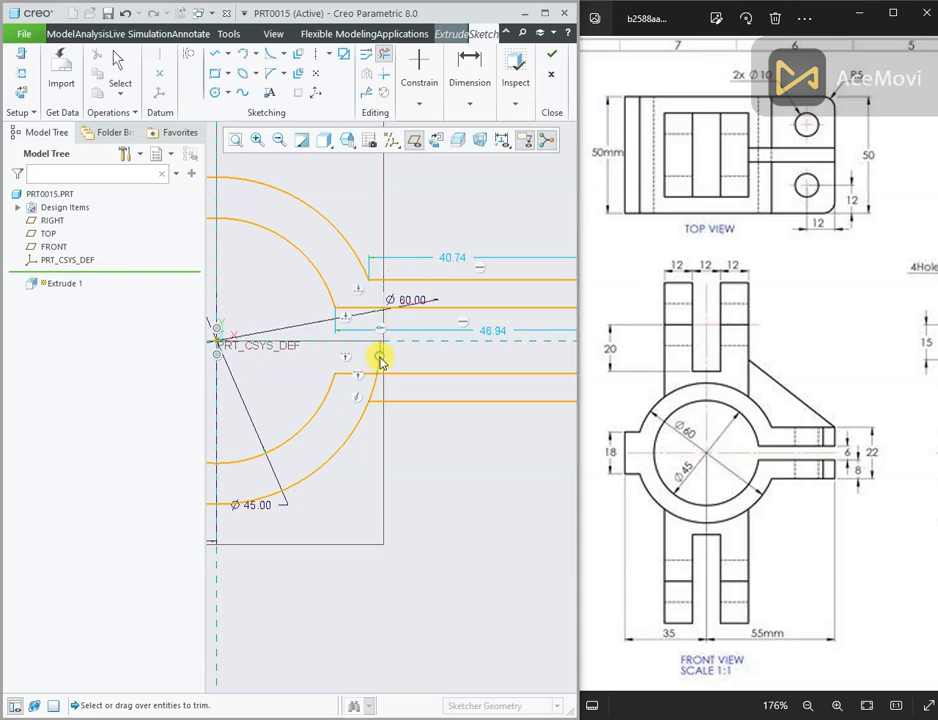
left_click(374, 385)
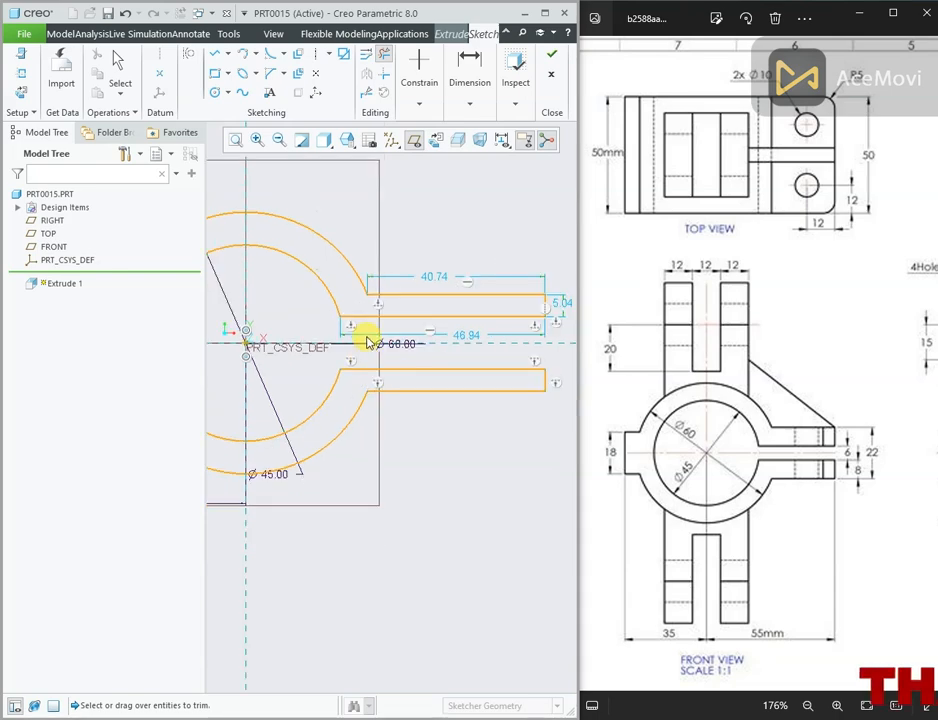
middle_click(404, 238)
Step: Try to add a symmetric constraint between the two clamp arms' outer ends about the horizontal reference line
scroll(407, 305, "up", 2)
scroll(426, 318, "down", 1)
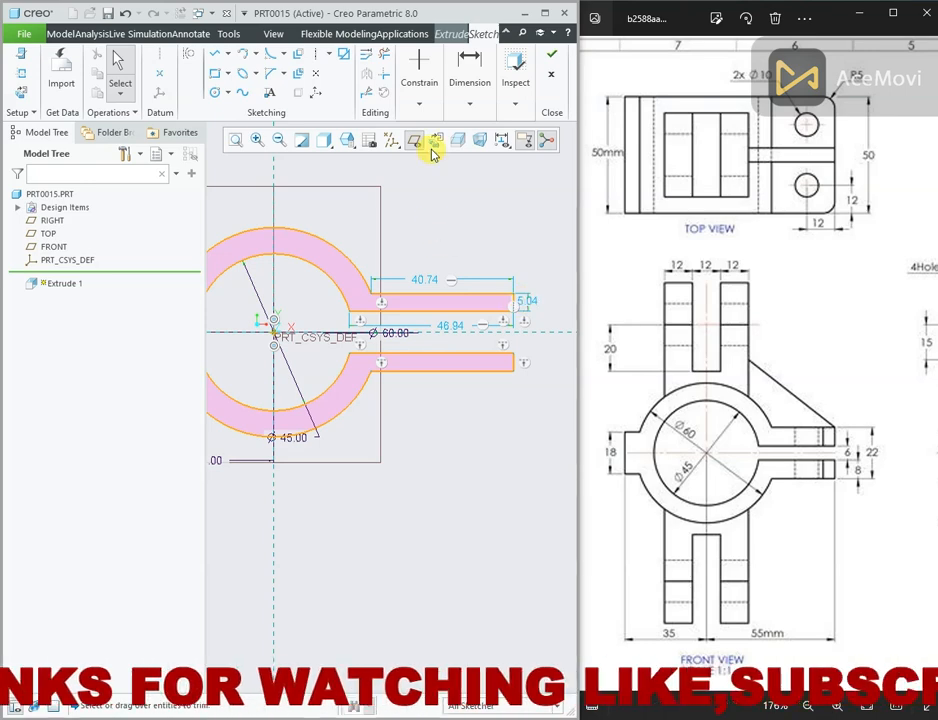
left_click(421, 98)
left_click(558, 131)
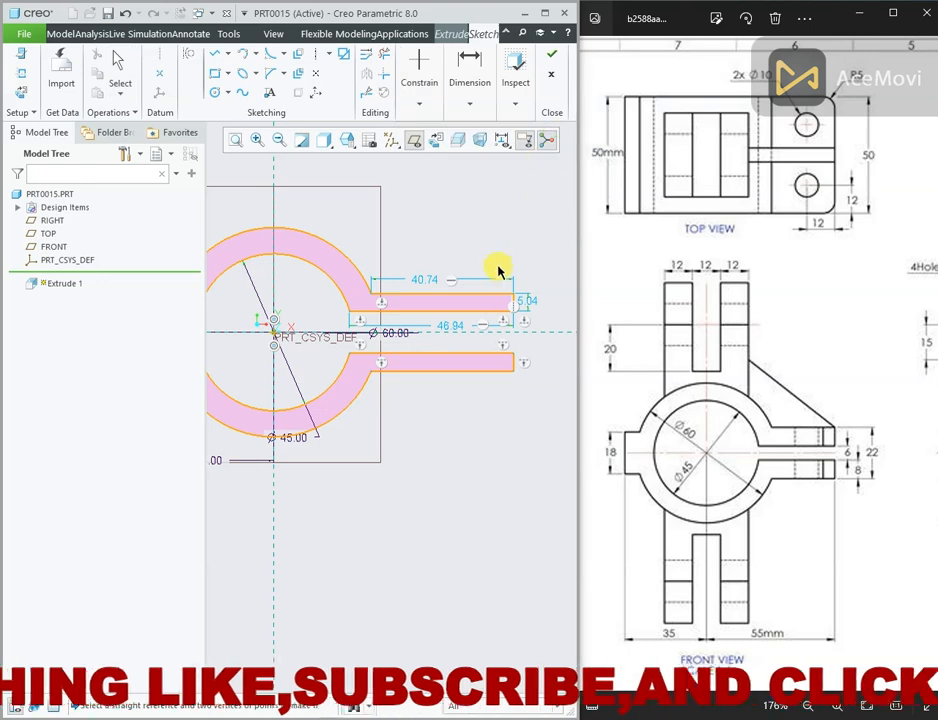
left_click(513, 299)
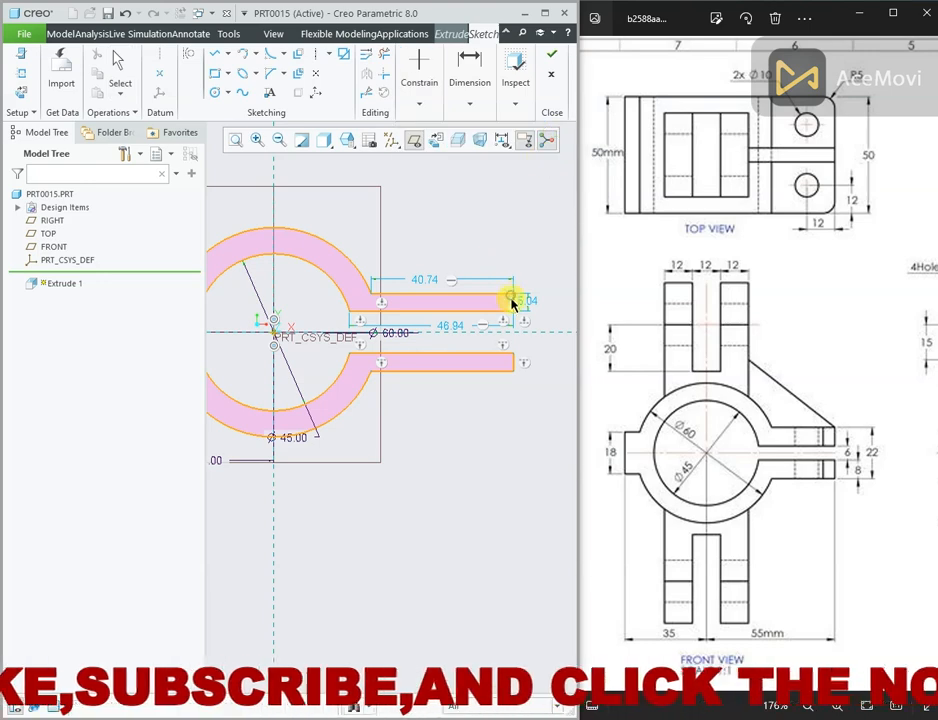
left_click(517, 363)
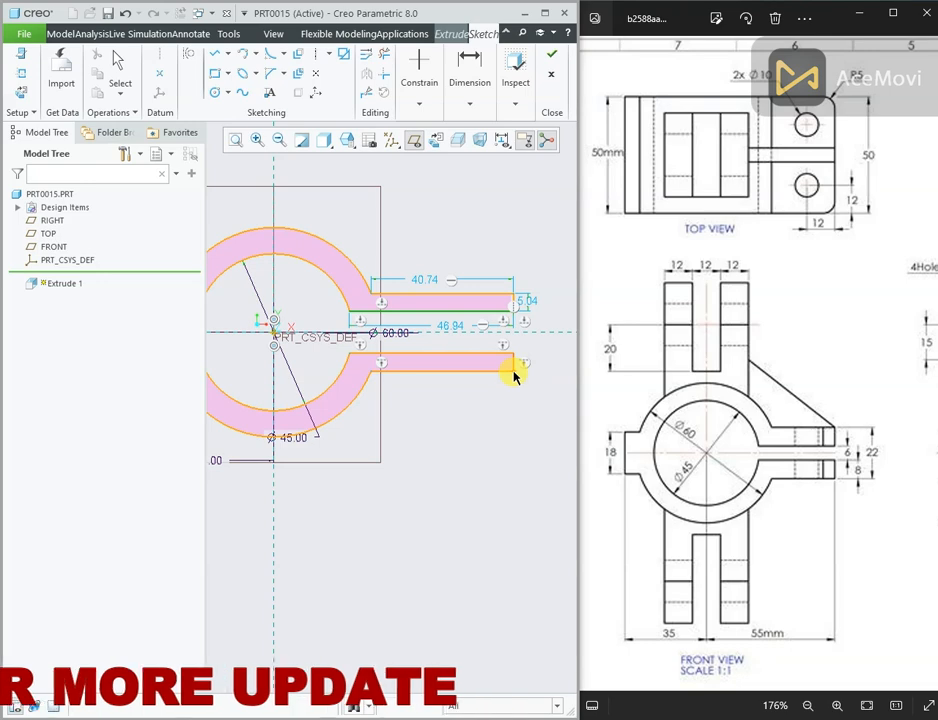
left_click(515, 332)
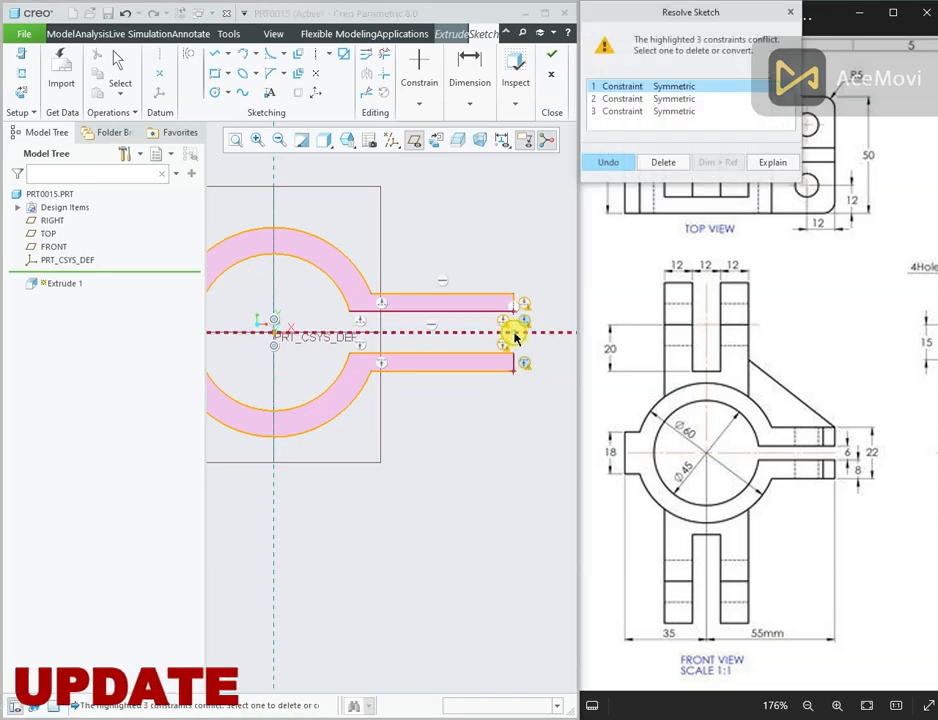
left_click(612, 161)
Step: Dimension the distance from the upper clamp arm's end edge to the vertical reference line, placing it above the profile
scroll(427, 363, "up", 3)
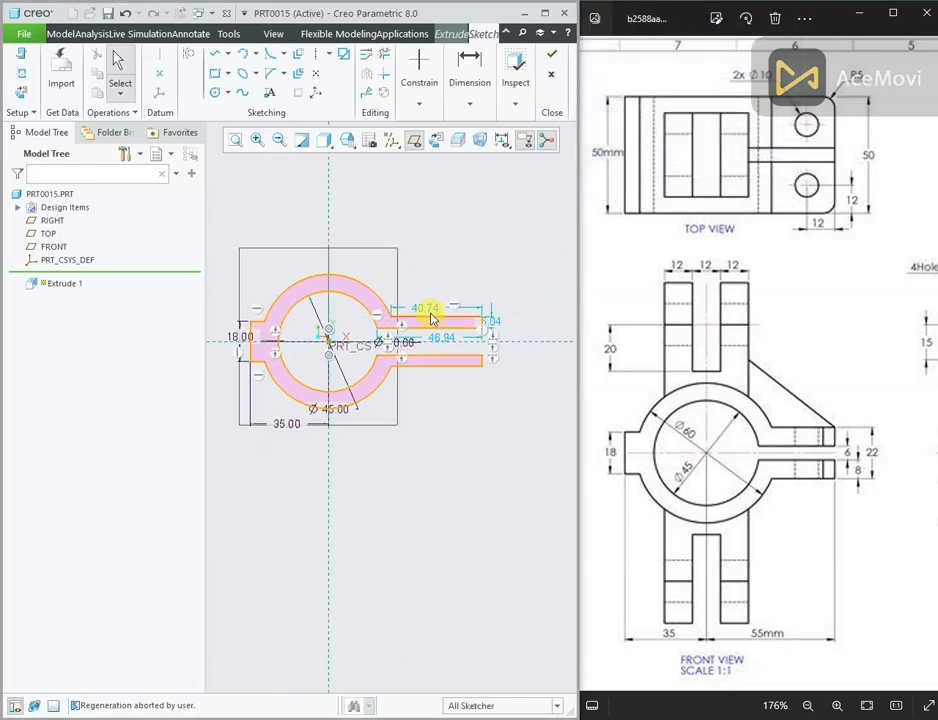
right_click(424, 237)
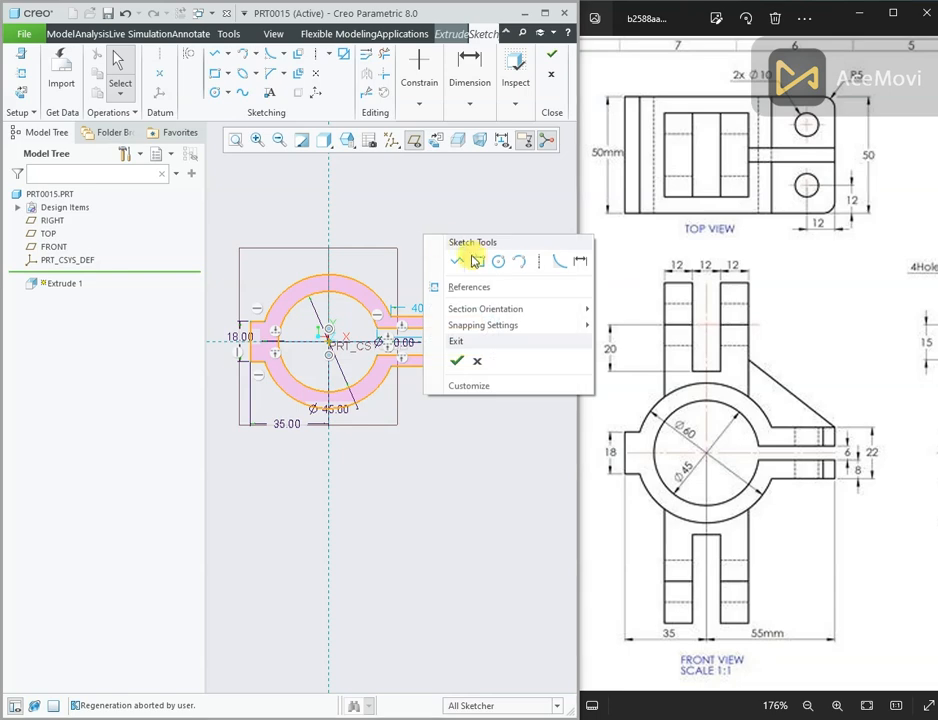
left_click(577, 263)
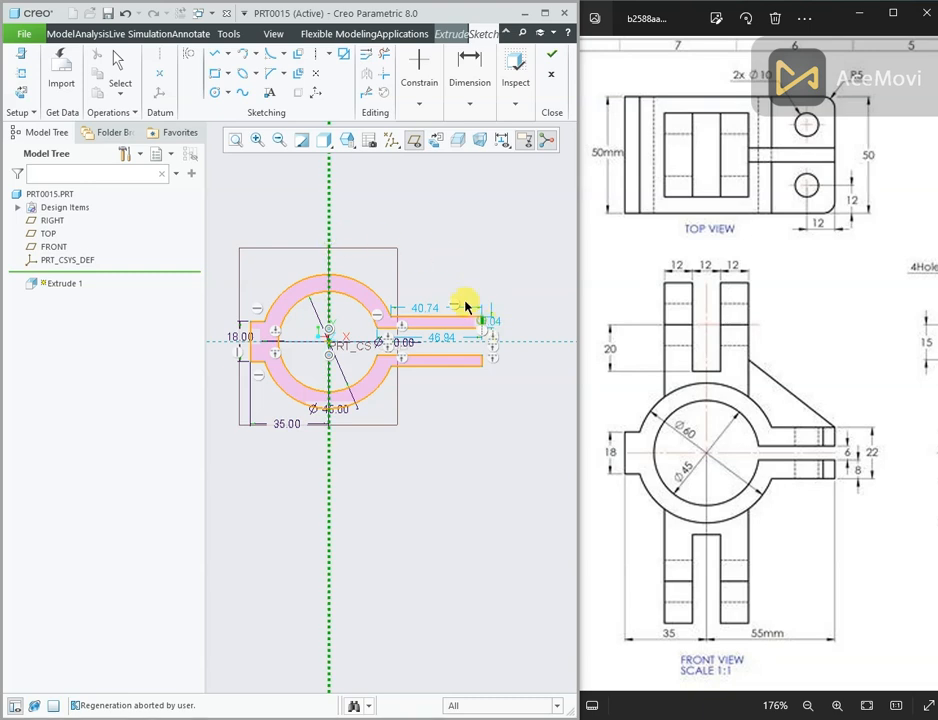
middle_click(396, 200)
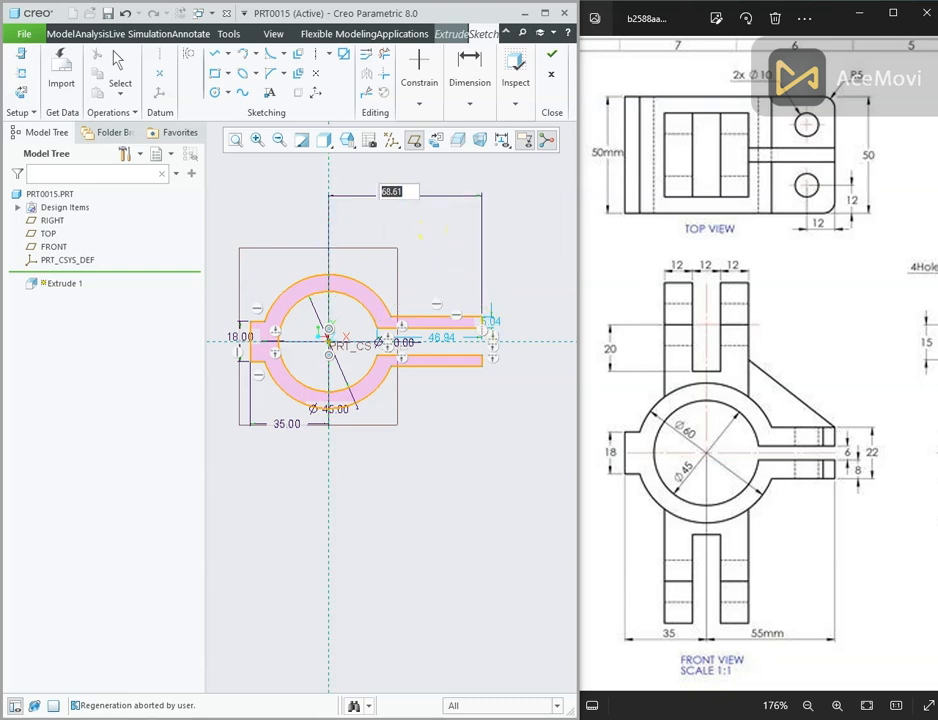
Step: Try setting the clamp arm's distance from the vertical reference line to 55, and undo the change
type("55")
key("Return")
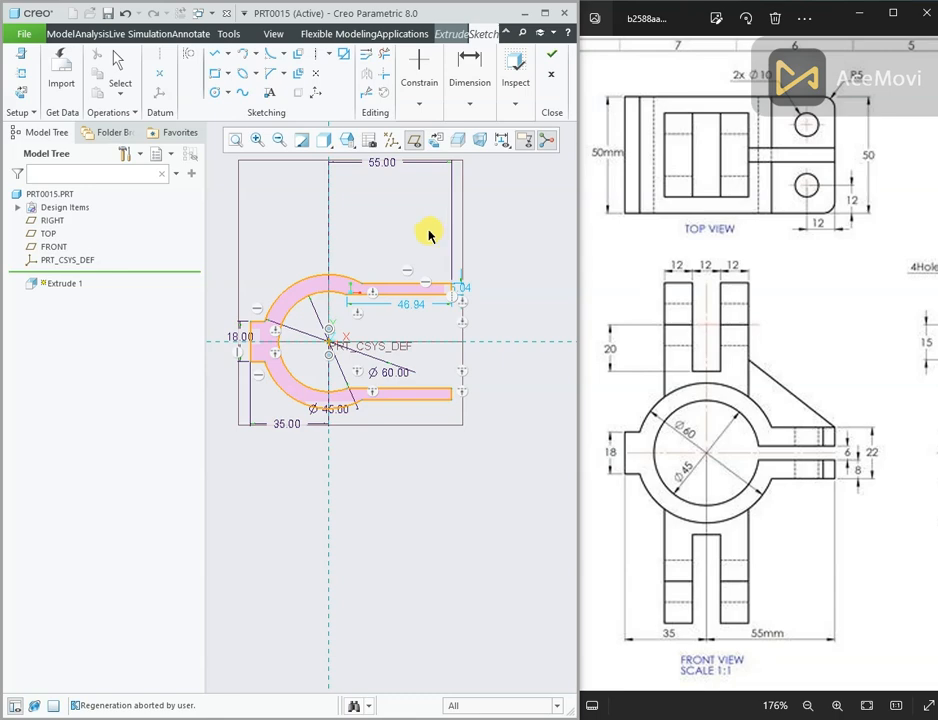
key("ctrl+z")
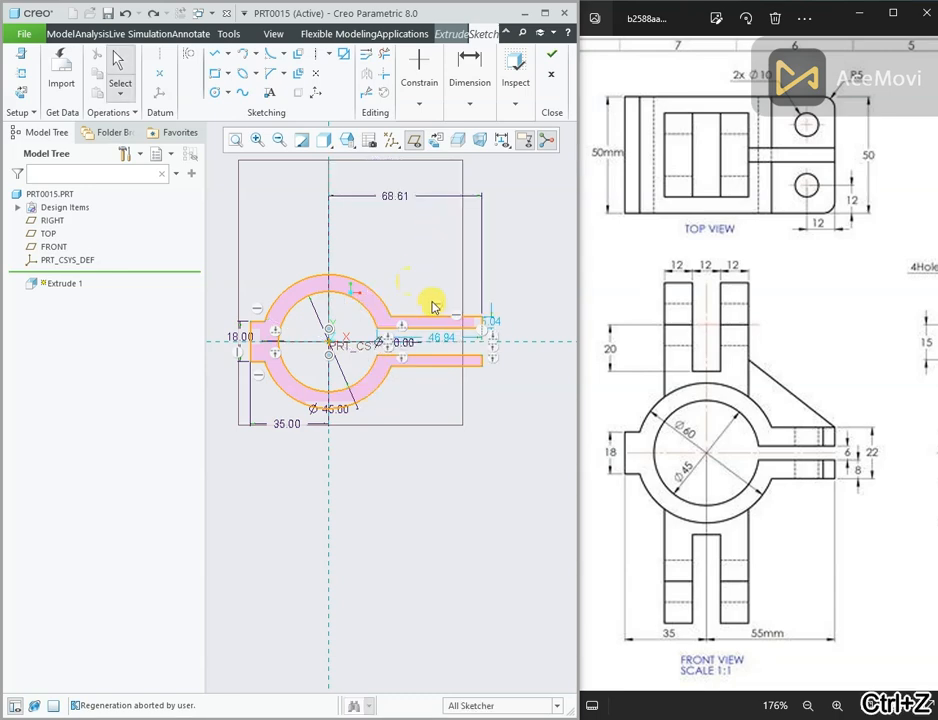
Step: Lock the inner circle's 45 diameter dimension and move it outside the ring
scroll(420, 318, "up", 2)
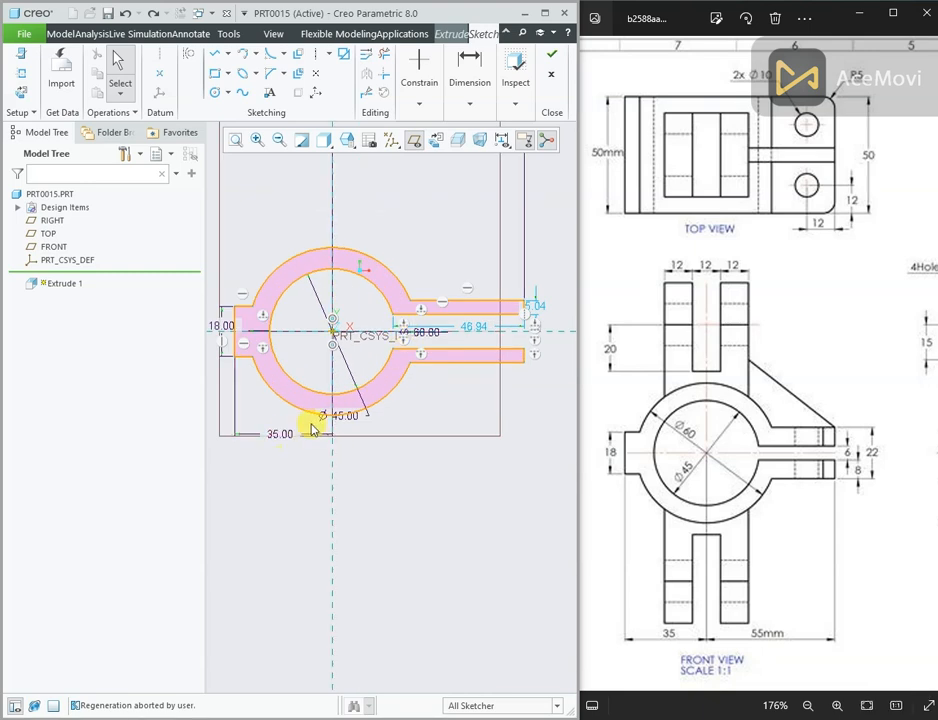
left_click(343, 420)
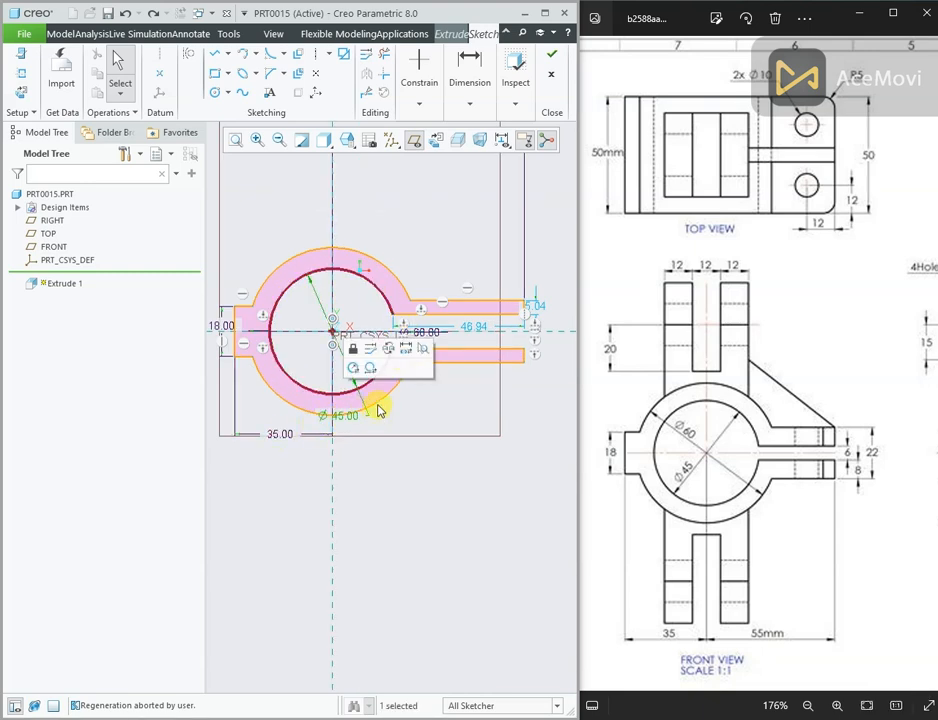
left_click(369, 370)
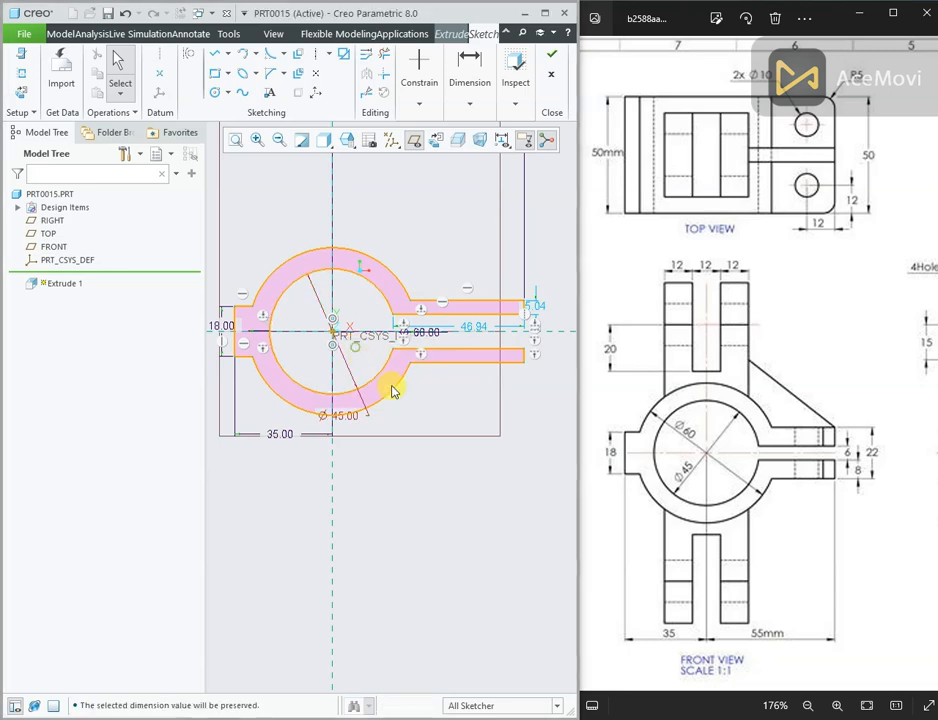
left_click_drag(343, 420, 383, 435)
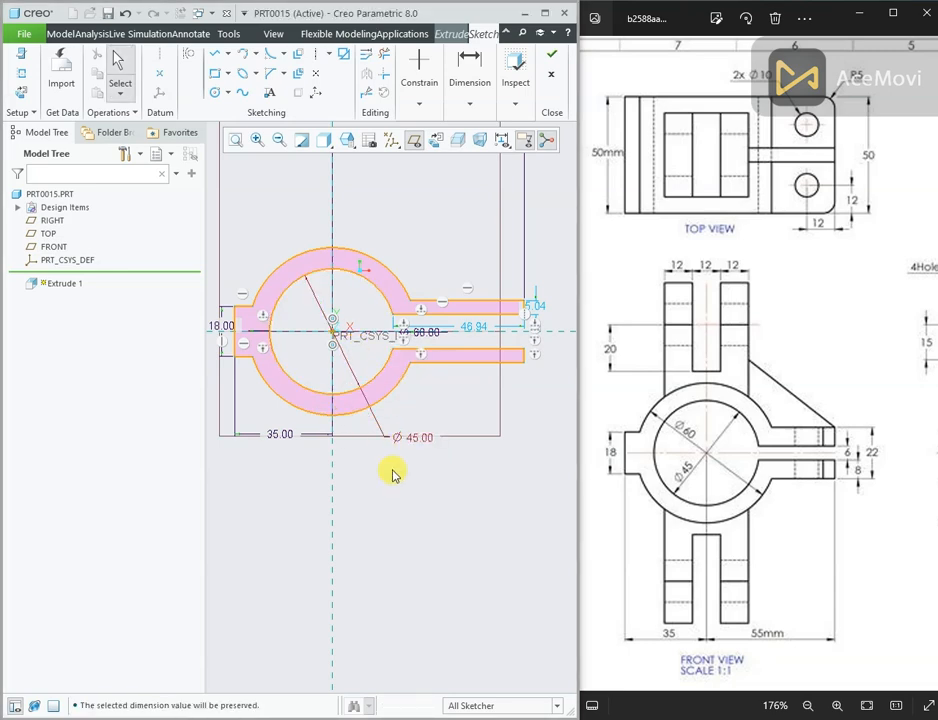
Step: With the inner diameter locked, retry a value of 55 for the clamp arm's end distance, and undo it
scroll(420, 370, "down", 1)
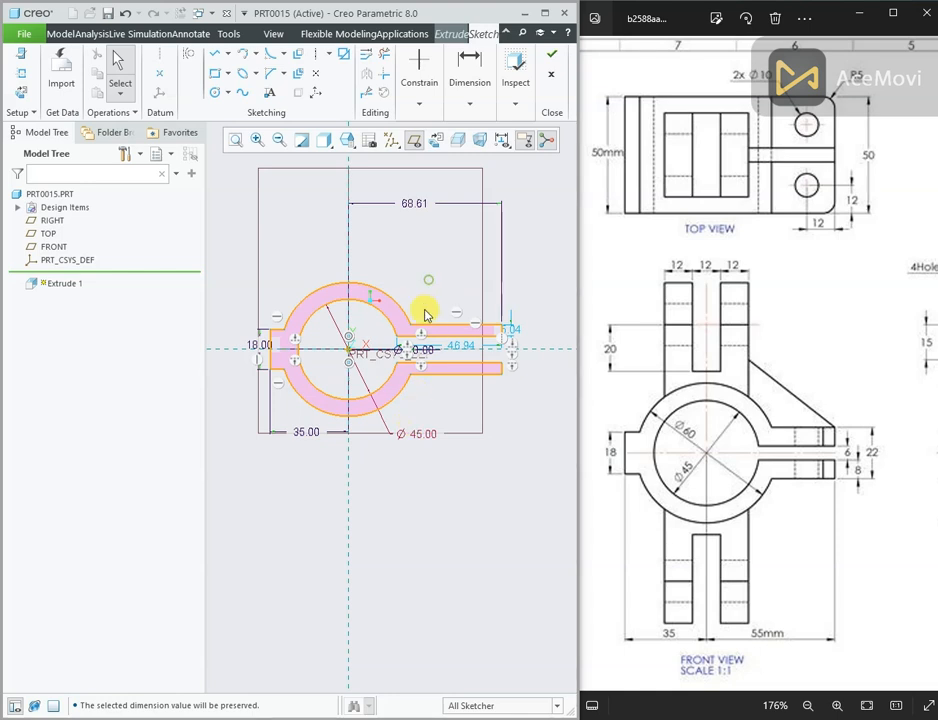
double_click(416, 203)
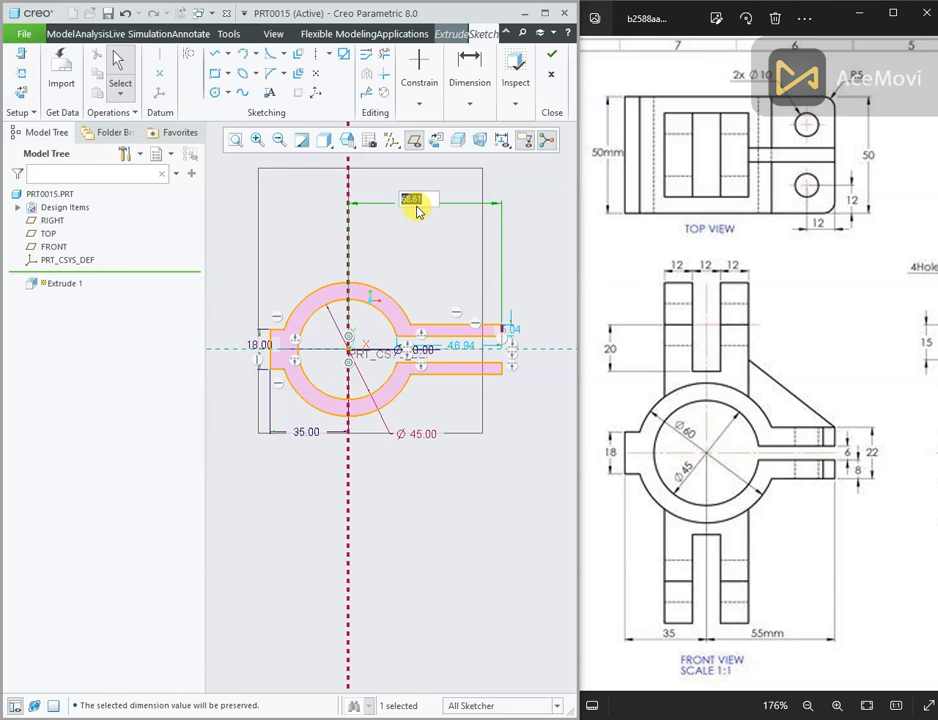
type("55.0")
key("Return")
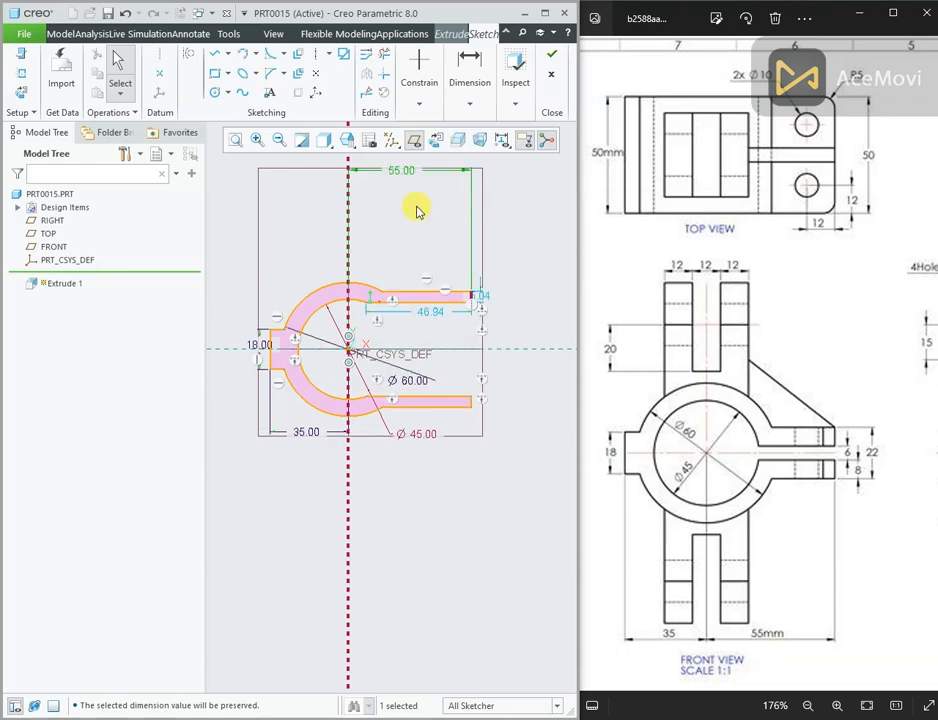
key("ctrl+z")
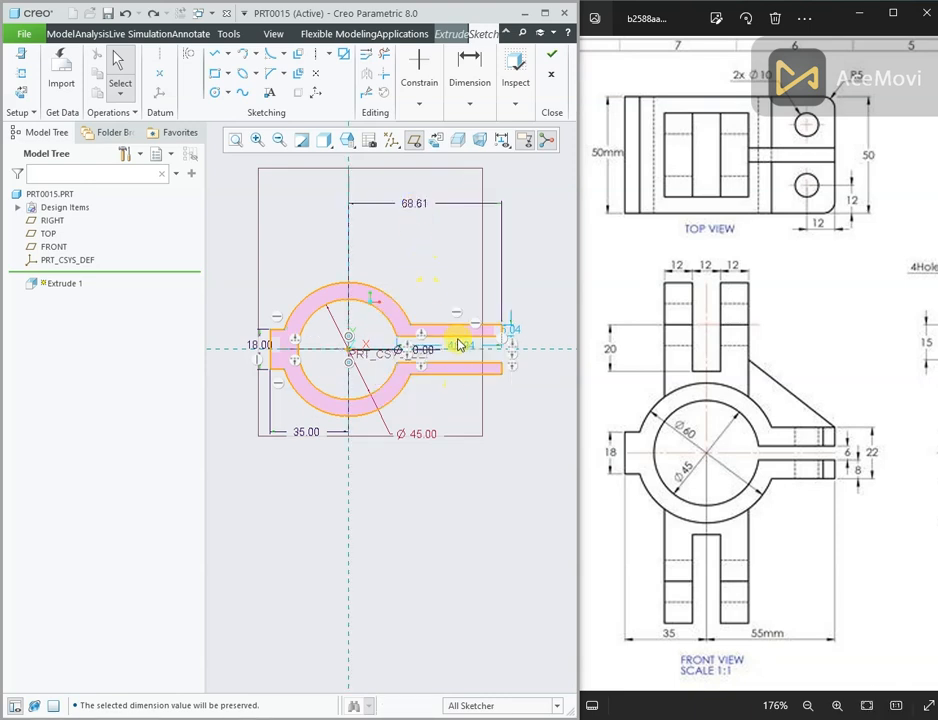
Step: Set the upper clamp arm's thickness dimension at its free end to 8
scroll(345, 398, "down", 5)
scroll(398, 408, "up", 4)
scroll(287, 368, "up", 2)
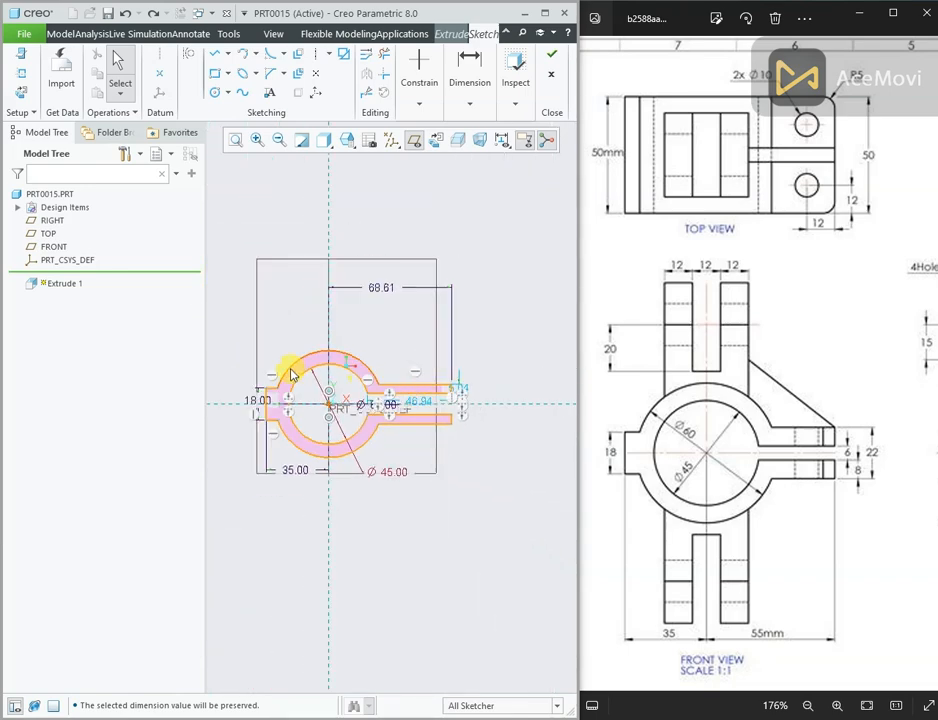
scroll(360, 419, "down", 3)
scroll(435, 440, "up", 3)
scroll(445, 450, "down", 2)
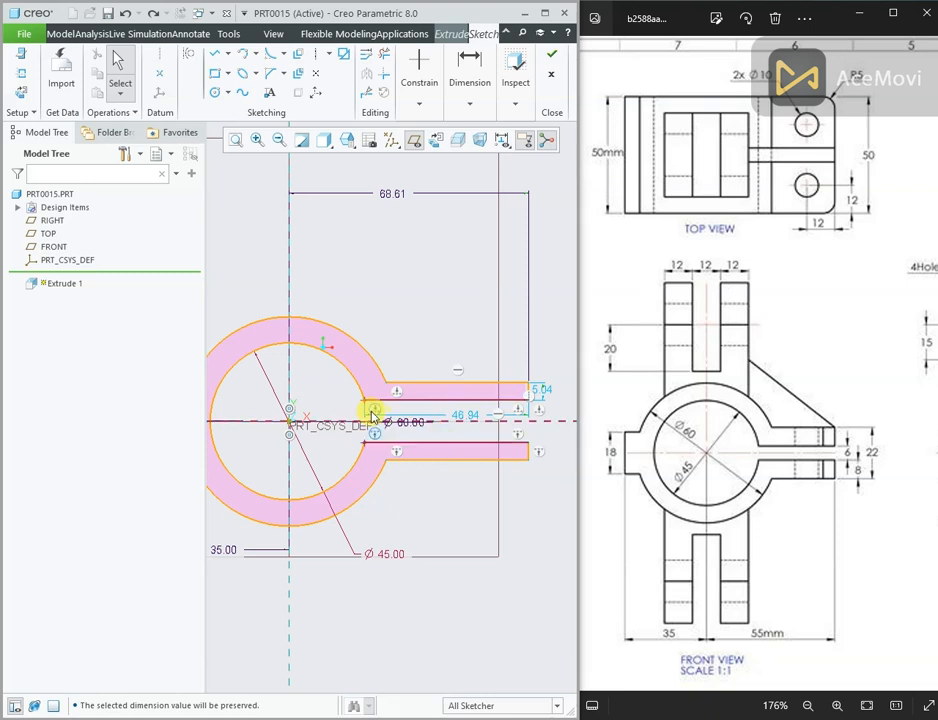
double_click(541, 392)
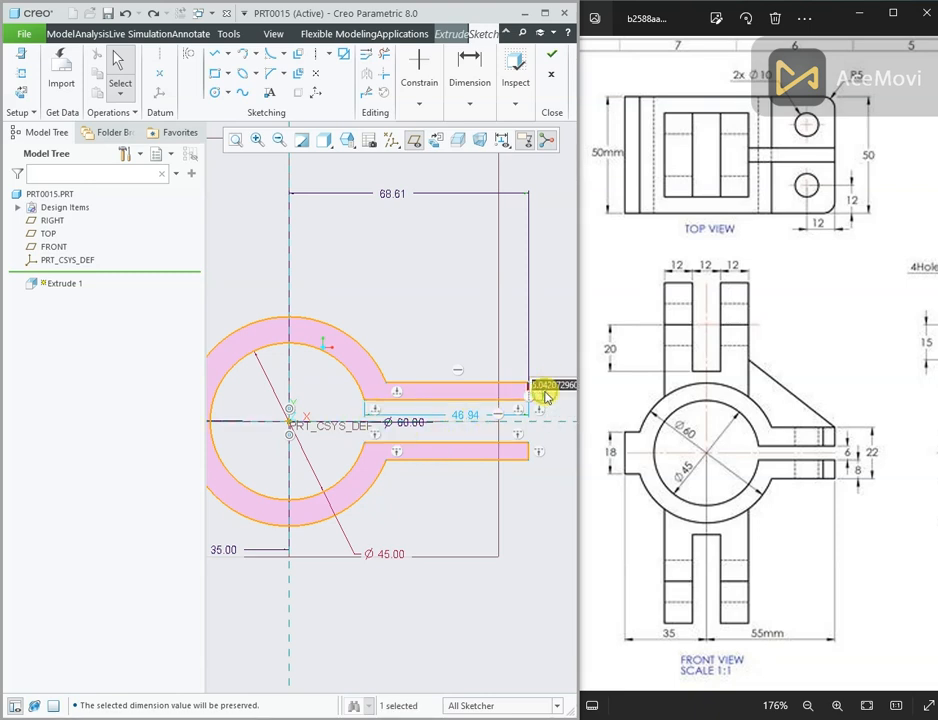
type("8.0")
key("Return")
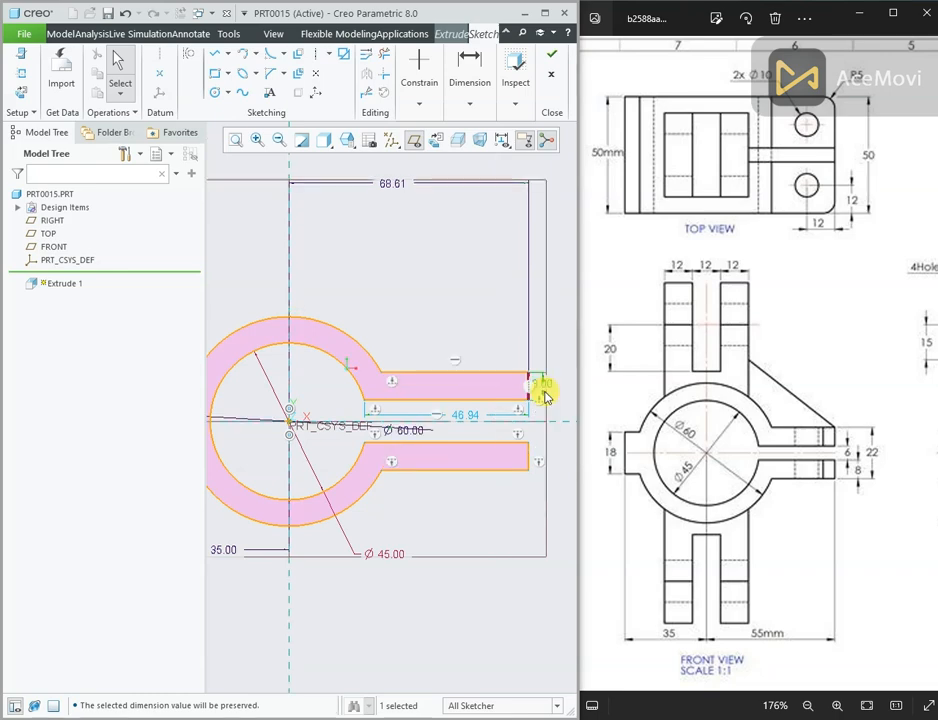
left_click(395, 315)
scroll(405, 341, "up", 1)
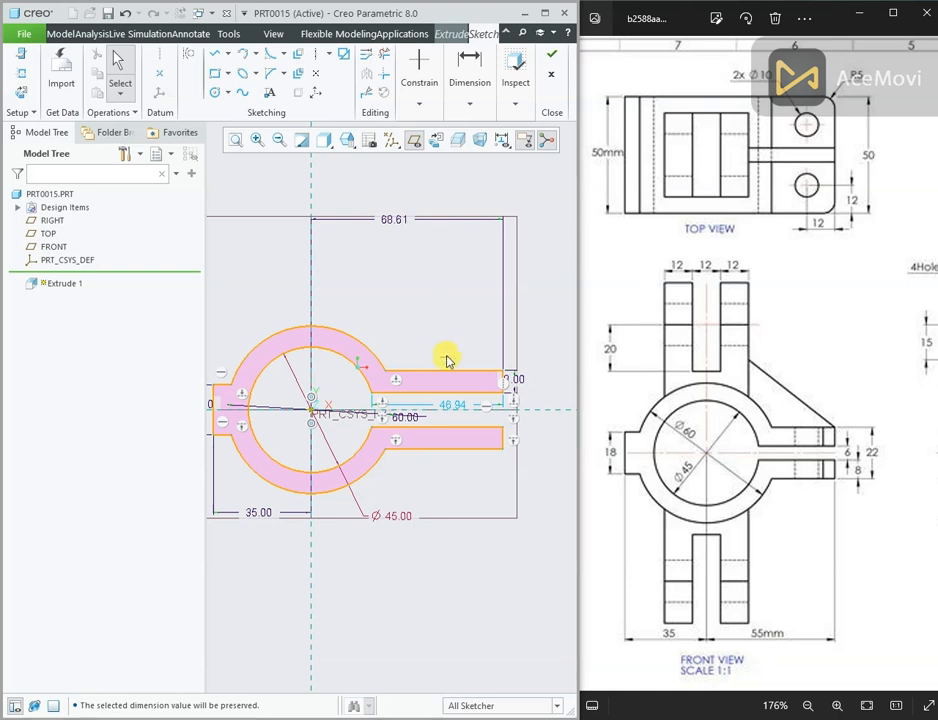
Step: Move the clamp arm's length dimension above the arm and lock the 8 mm thickness dimension
left_click_drag(454, 406, 446, 317)
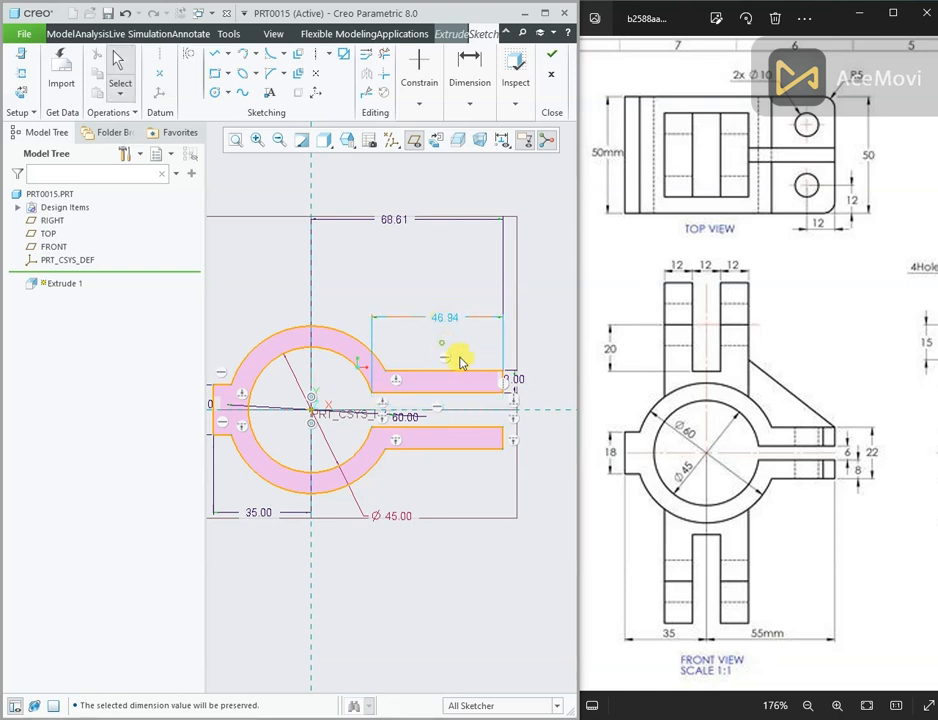
left_click(512, 378)
right_click(407, 255)
left_click(536, 276)
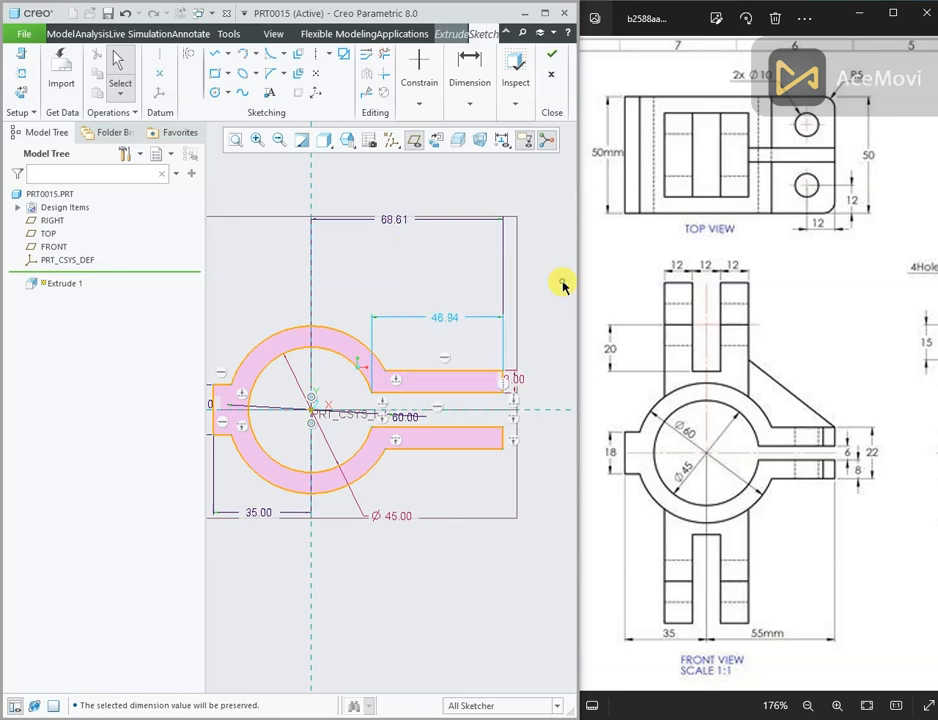
Step: Dimension the overall height across the outer edges of both clamp arms as 22
left_click(488, 377)
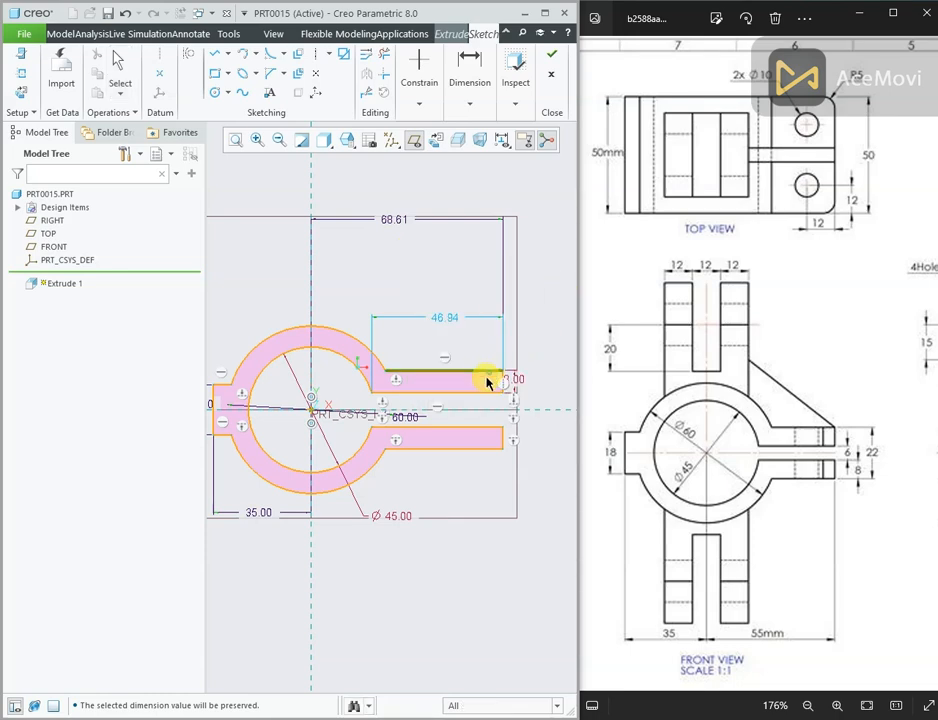
left_click(481, 445)
middle_click(549, 397)
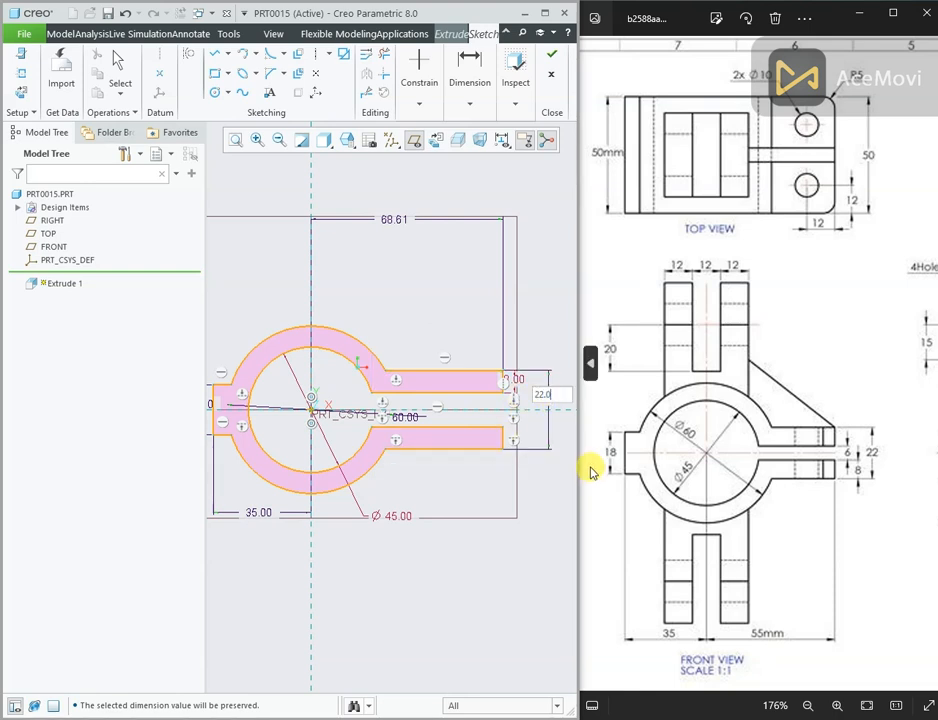
key("Return")
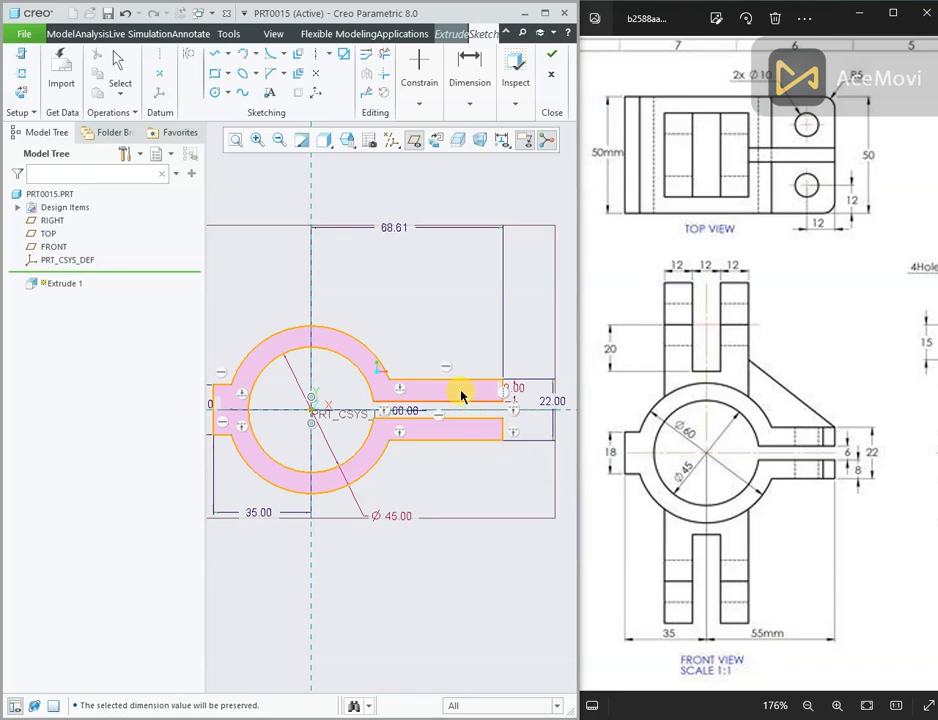
Step: Try to dimension the gap between the inner edges of the two clamp arms, and undo the addition
scroll(490, 403, "up", 2)
left_click(492, 402)
left_click(489, 422)
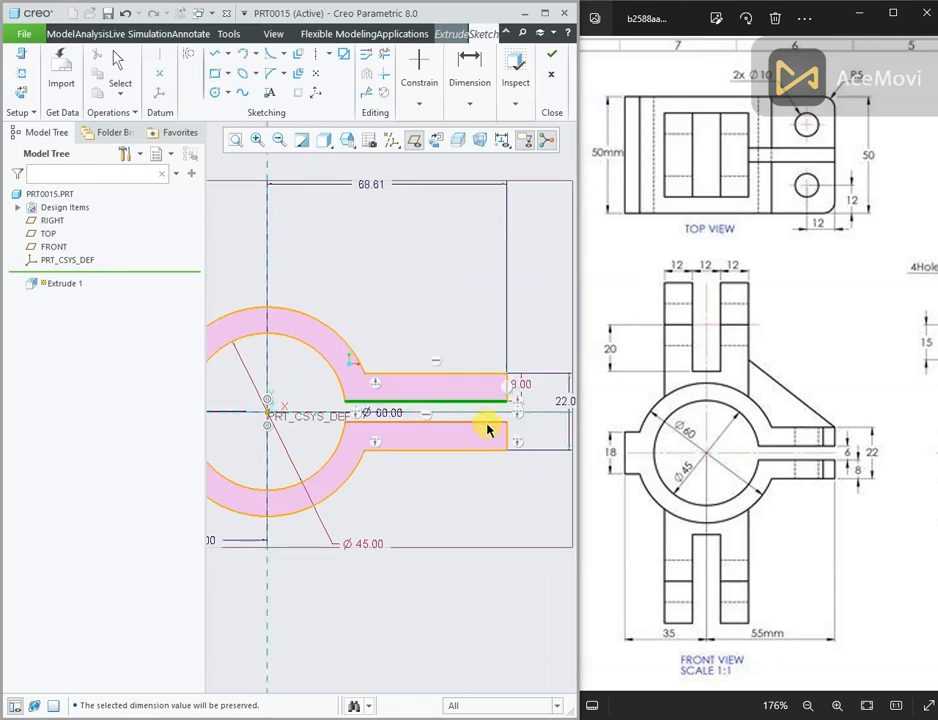
middle_click(551, 408)
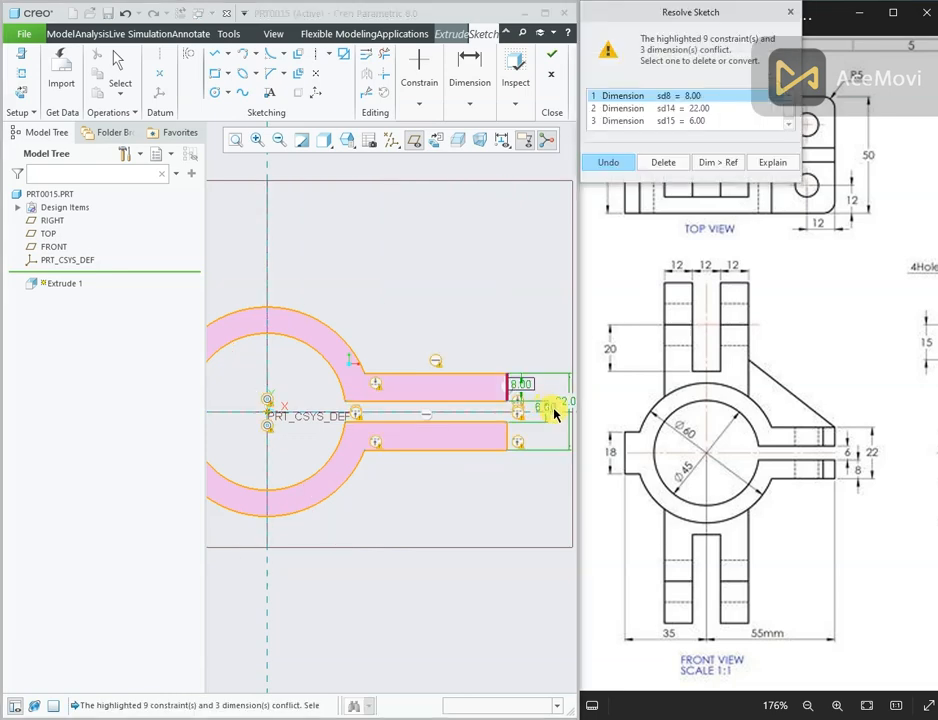
left_click(612, 173)
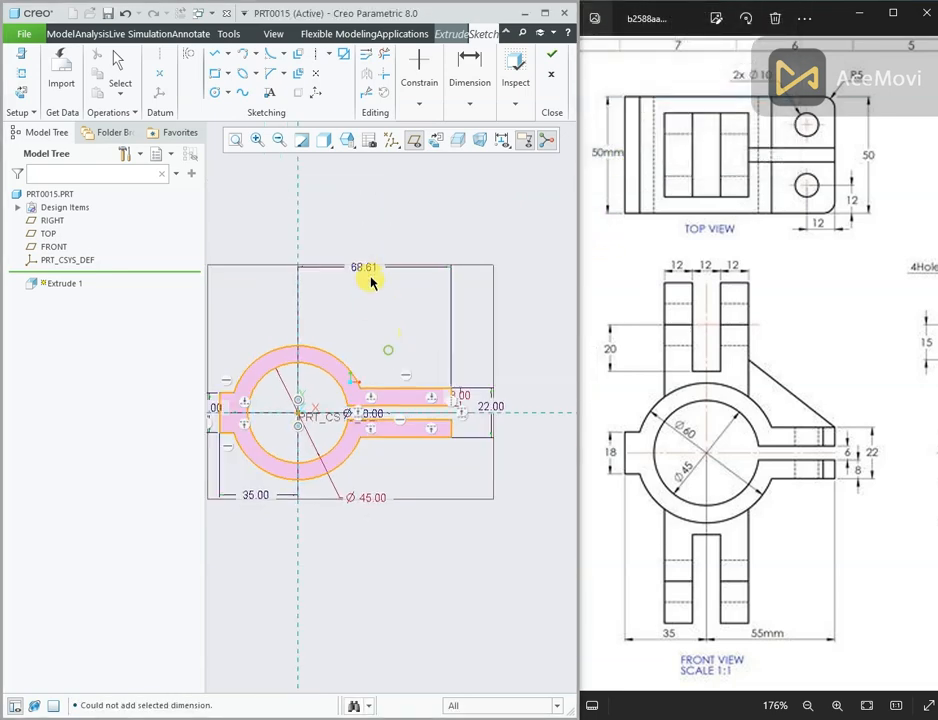
Step: Set the distance from the clamp arm's end edge to the vertical reference line to 55
double_click(368, 270)
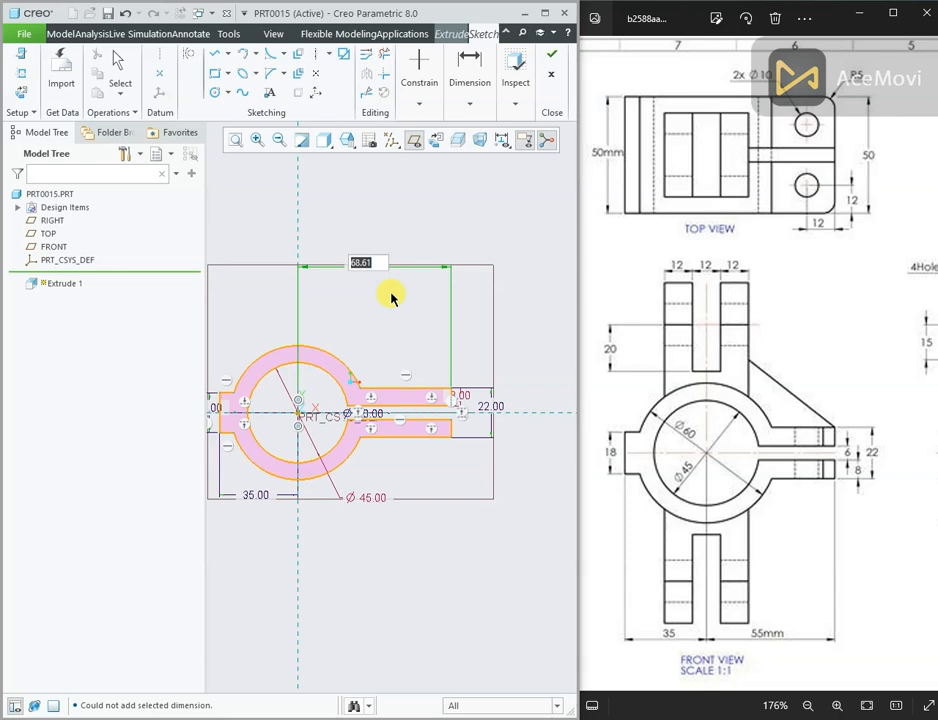
key("Return")
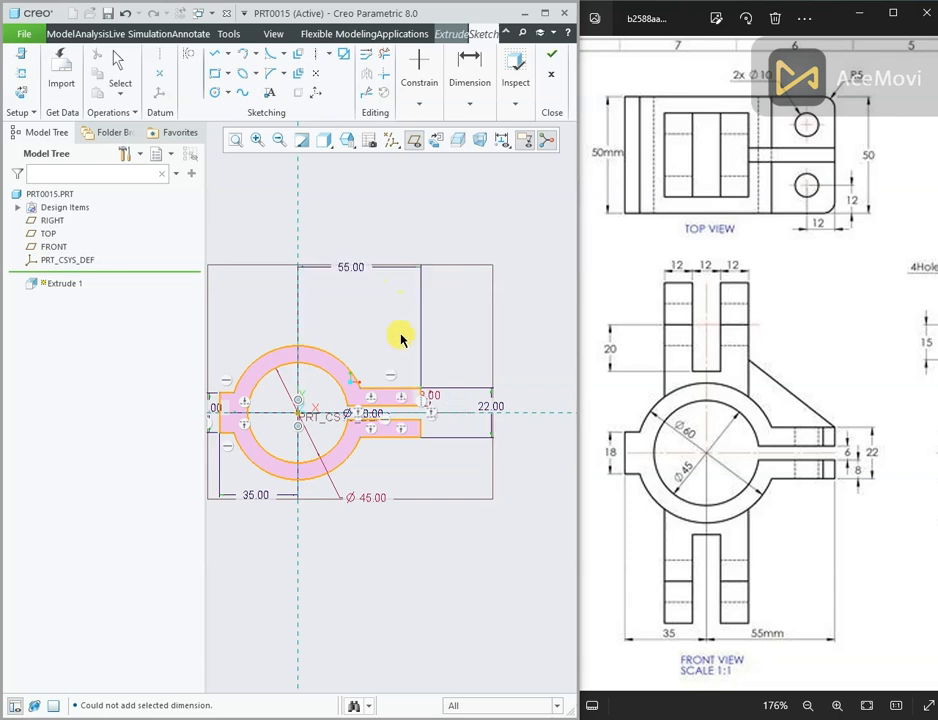
scroll(363, 399, "up", 1)
scroll(297, 419, "down", 2)
scroll(420, 380, "up", 3)
scroll(385, 380, "down", 3)
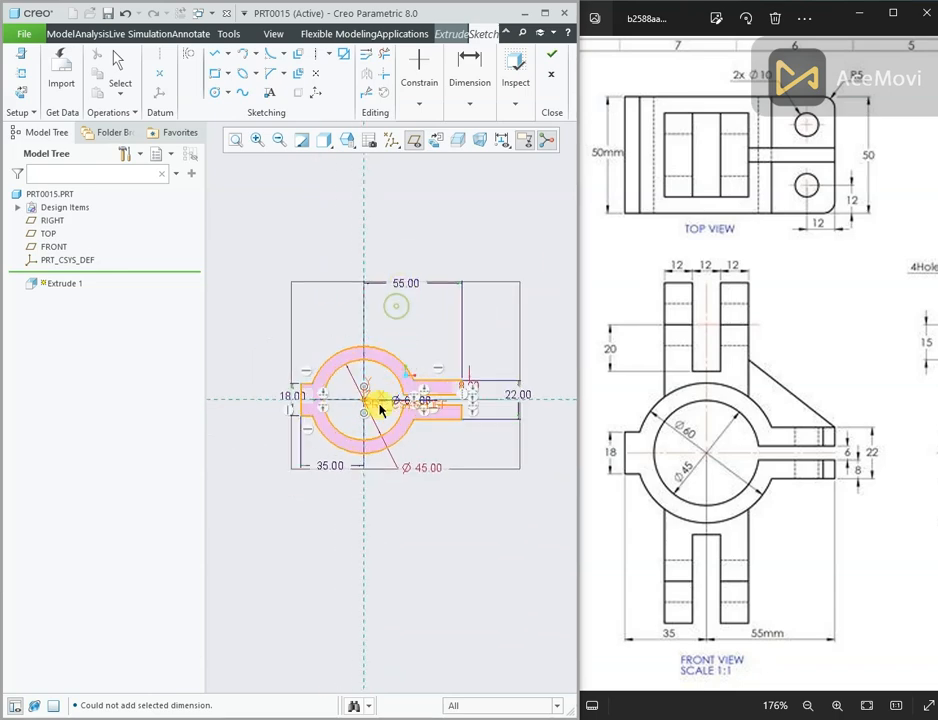
Step: Hide the datum planes and the sketch constraint symbols while keeping the dimensions displayed
left_click(414, 145)
left_click(502, 142)
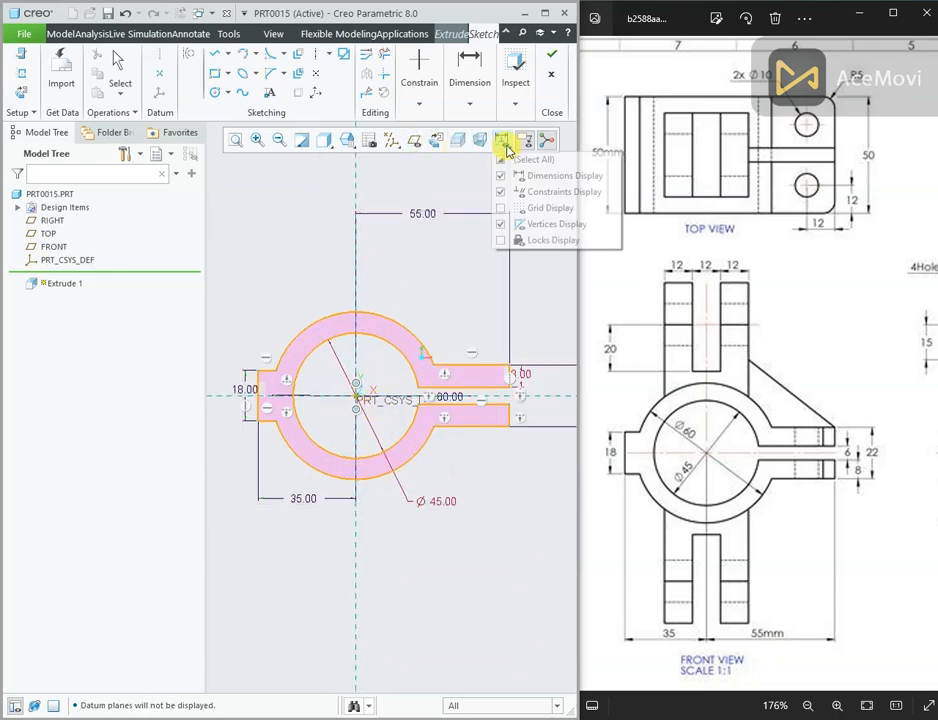
left_click(515, 175)
left_click(525, 175)
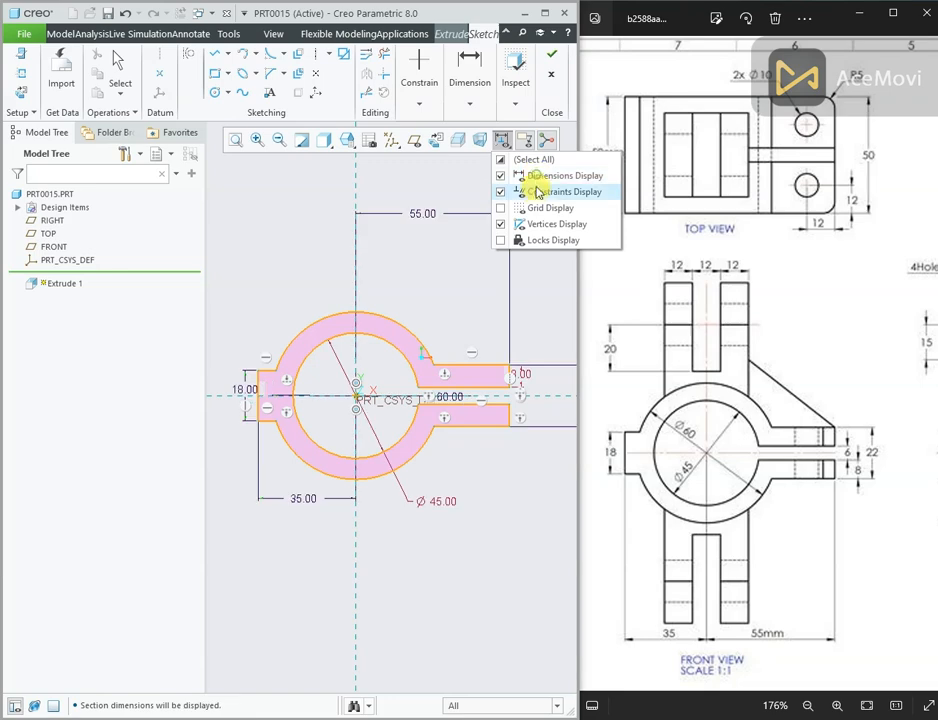
left_click(536, 191)
scroll(470, 295, "up", 1)
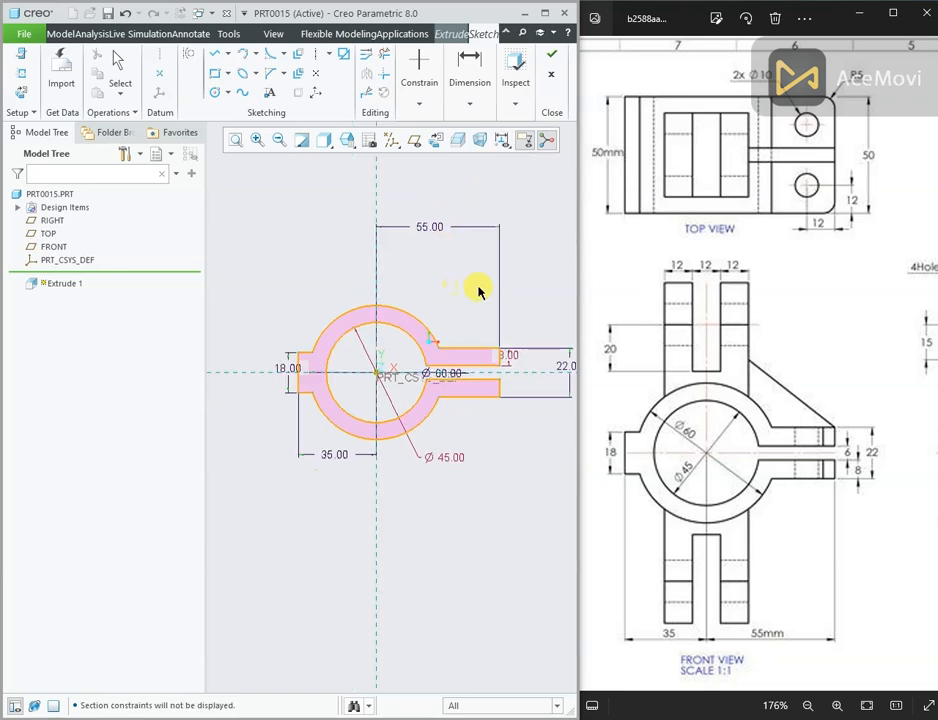
scroll(475, 312, "up", 1)
scroll(452, 324, "down", 1)
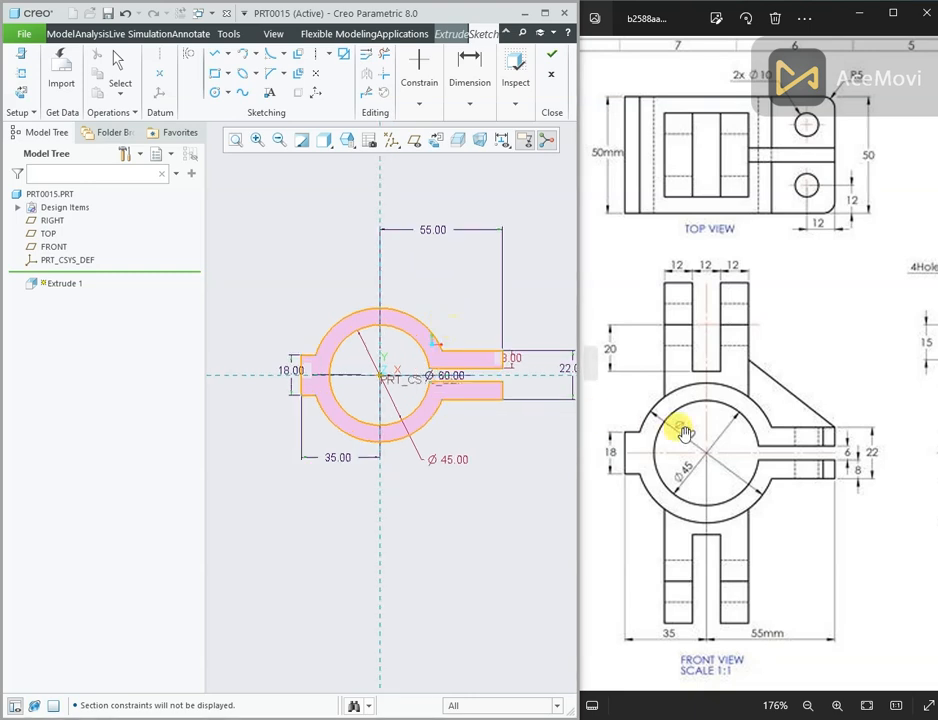
Step: Finish the ring sketch and display the extrusion preview as shaded with edges
left_click_drag(802, 431, 775, 438)
mouse_move(674, 406)
left_mouse_down()
mouse_move(685, 436)
mouse_move(719, 467)
left_mouse_up()
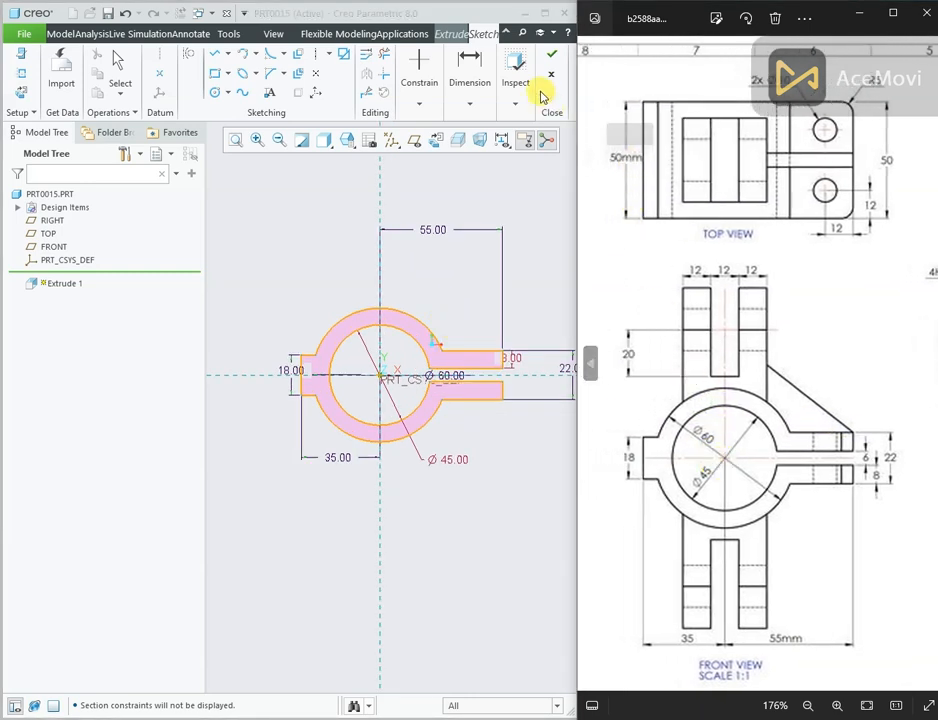
left_click(553, 54)
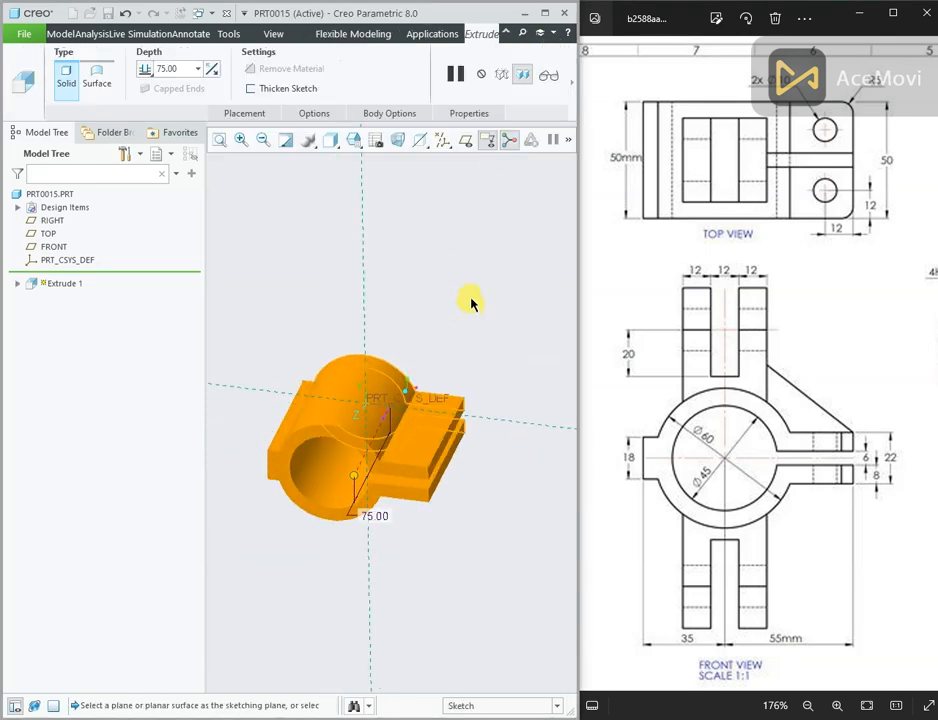
left_click(341, 148)
left_click(354, 180)
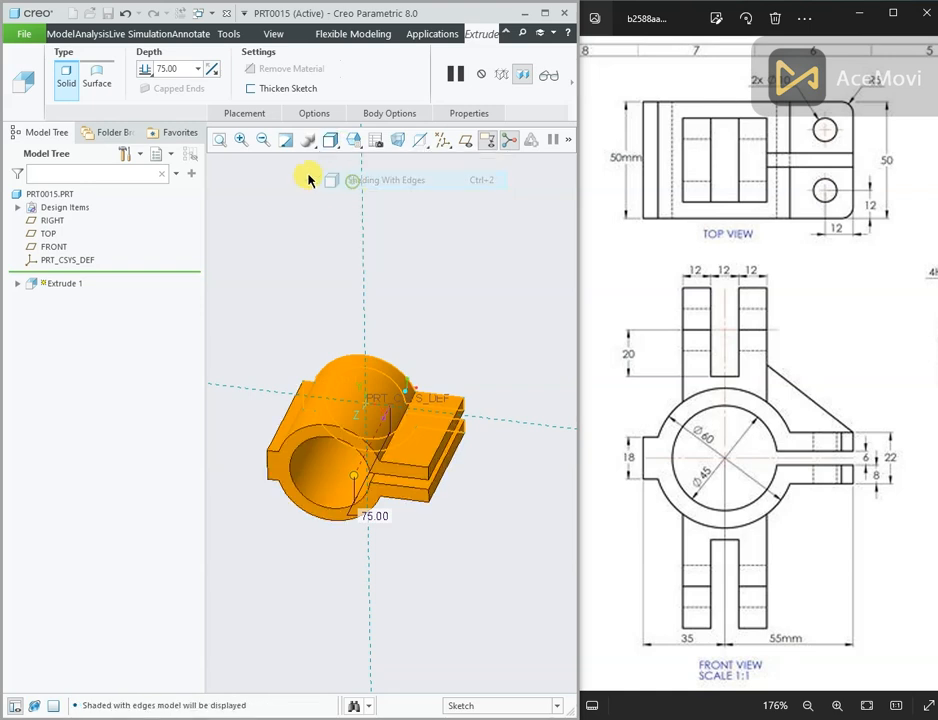
Step: Extrude the clamp profile symmetrically to a total depth of 50 and accept the feature
left_click(143, 69)
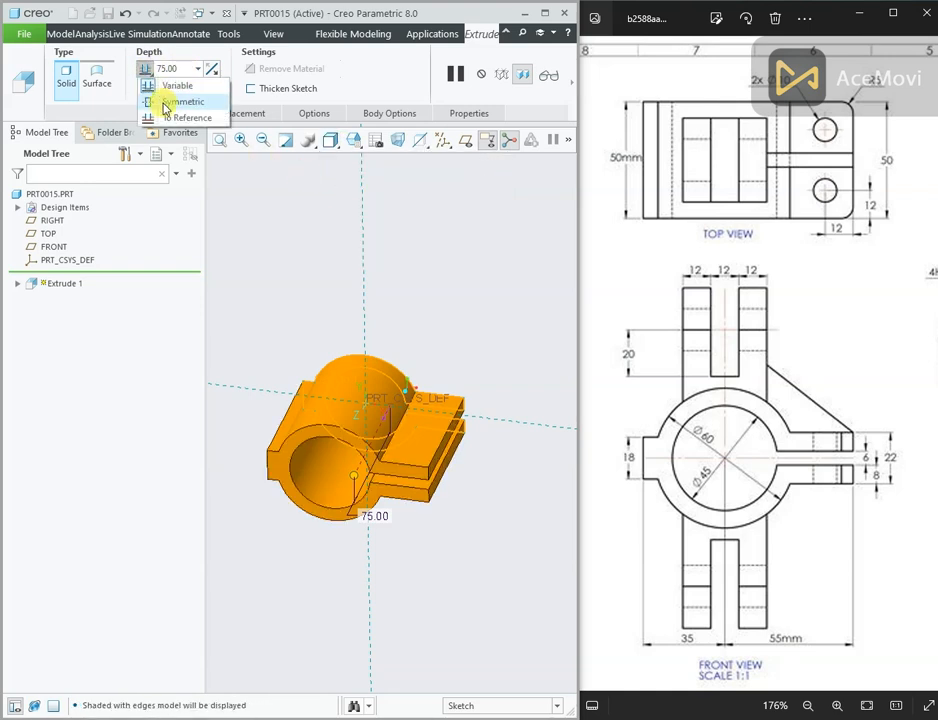
left_click(152, 99)
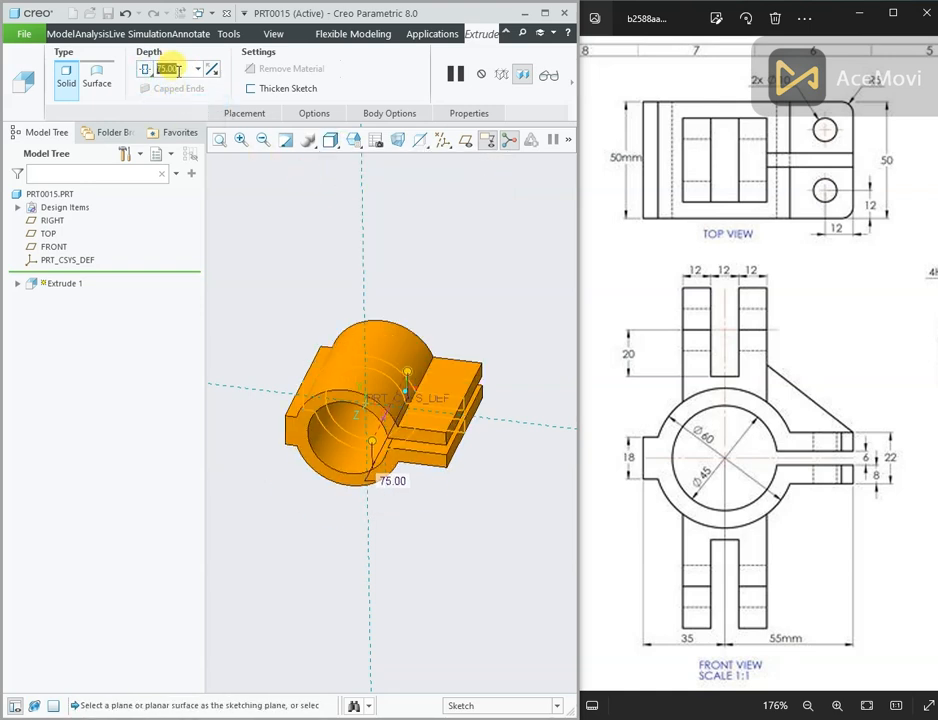
type("50.00")
key("Return")
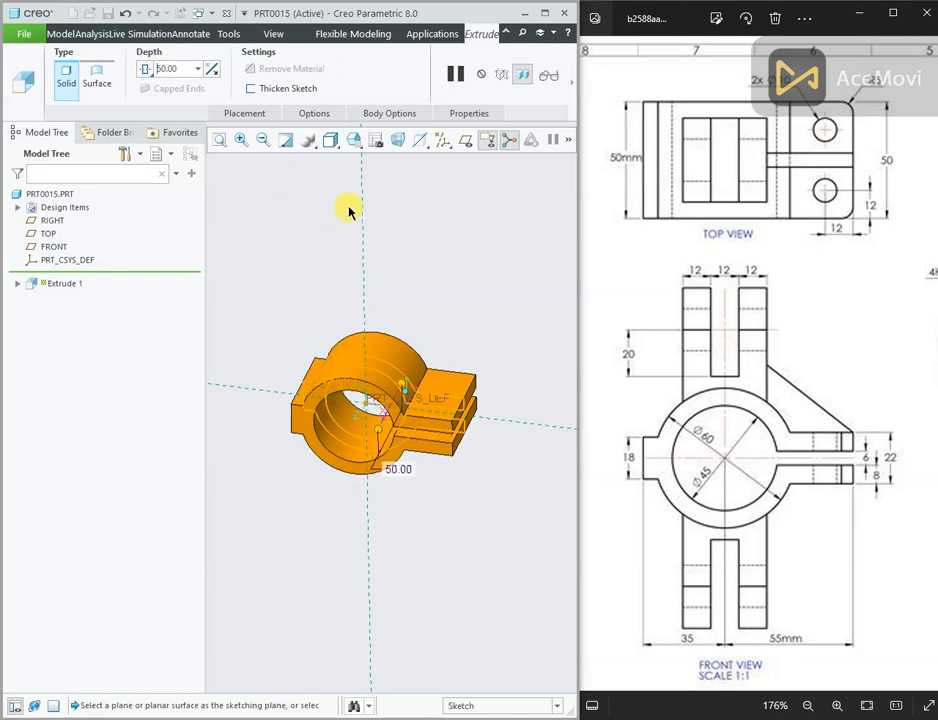
left_click(570, 82)
left_click(285, 80)
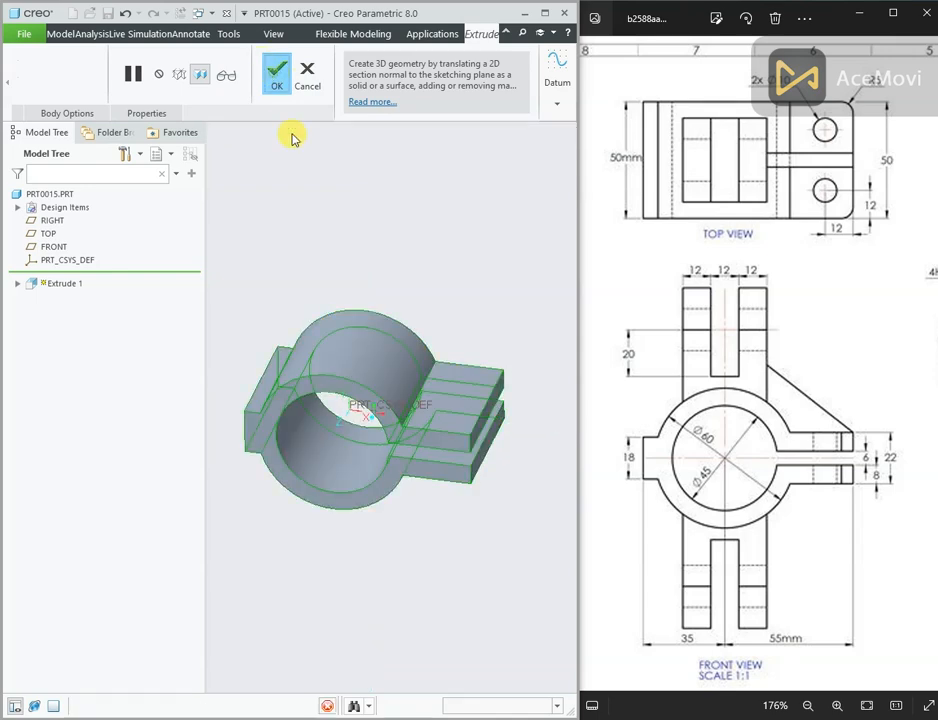
Step: Start a second extrude sketch on the FRONT plane, orient it face-on, and hide the datum planes
middle_click_drag(416, 295, 196, 316)
scroll(339, 383, "down", 2)
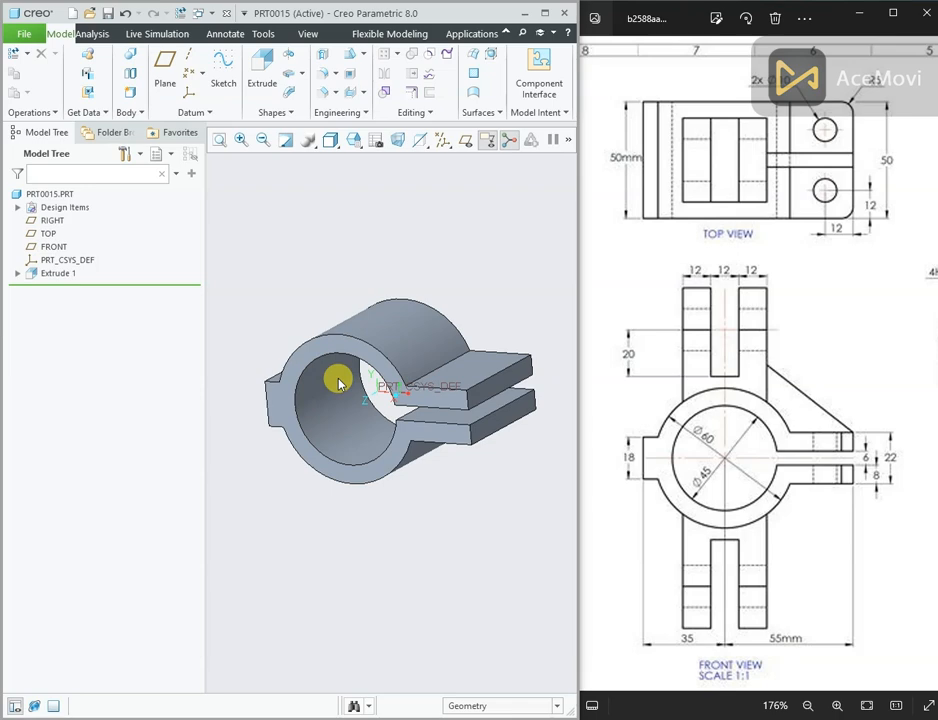
left_click(463, 141)
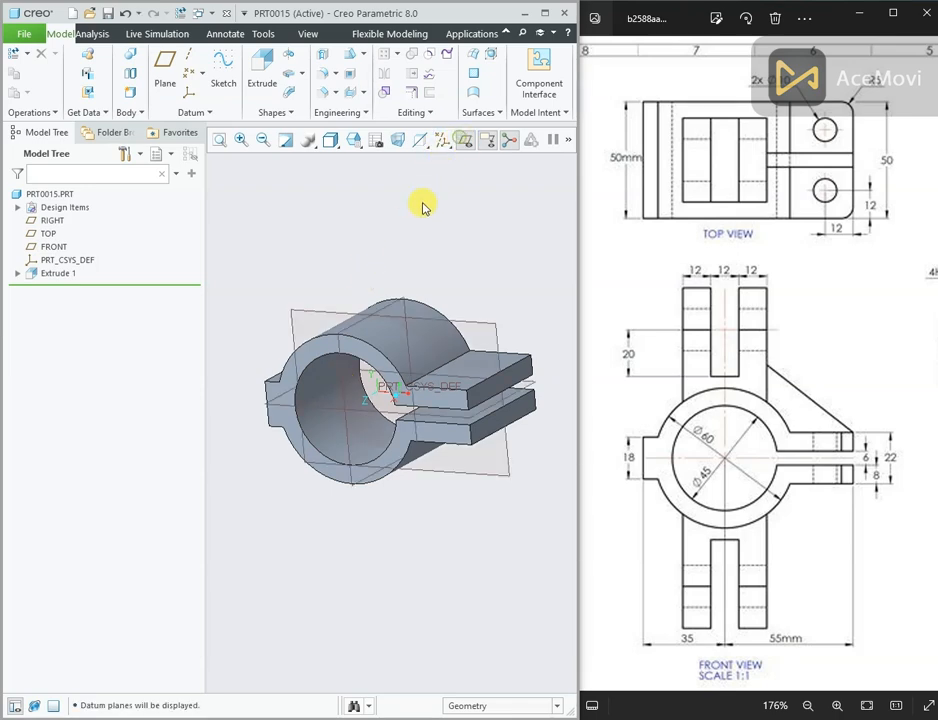
left_click(446, 318)
left_click(476, 251)
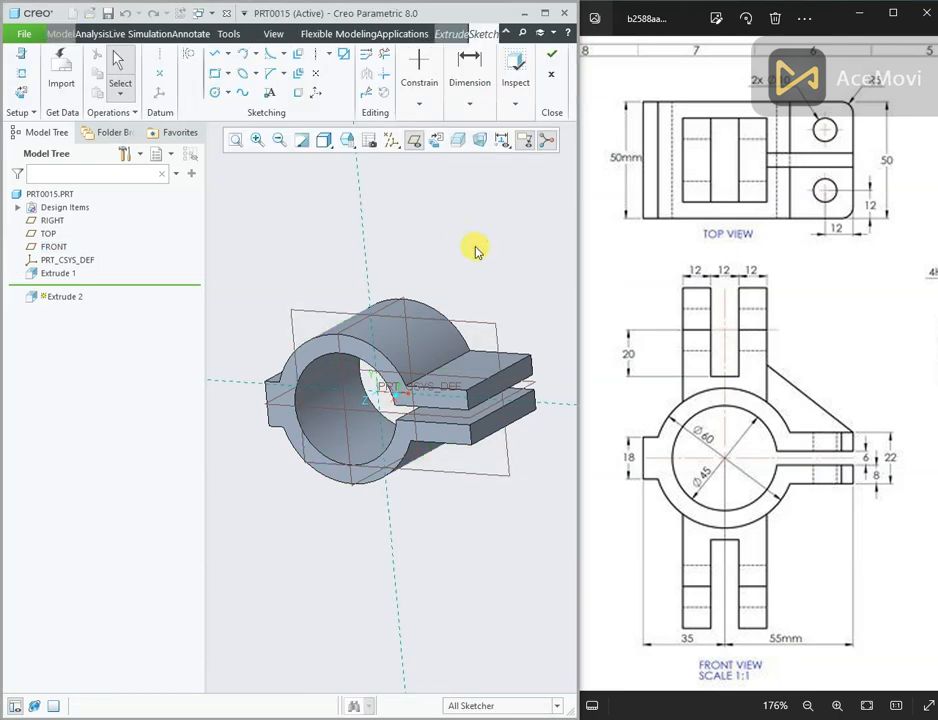
left_click(437, 143)
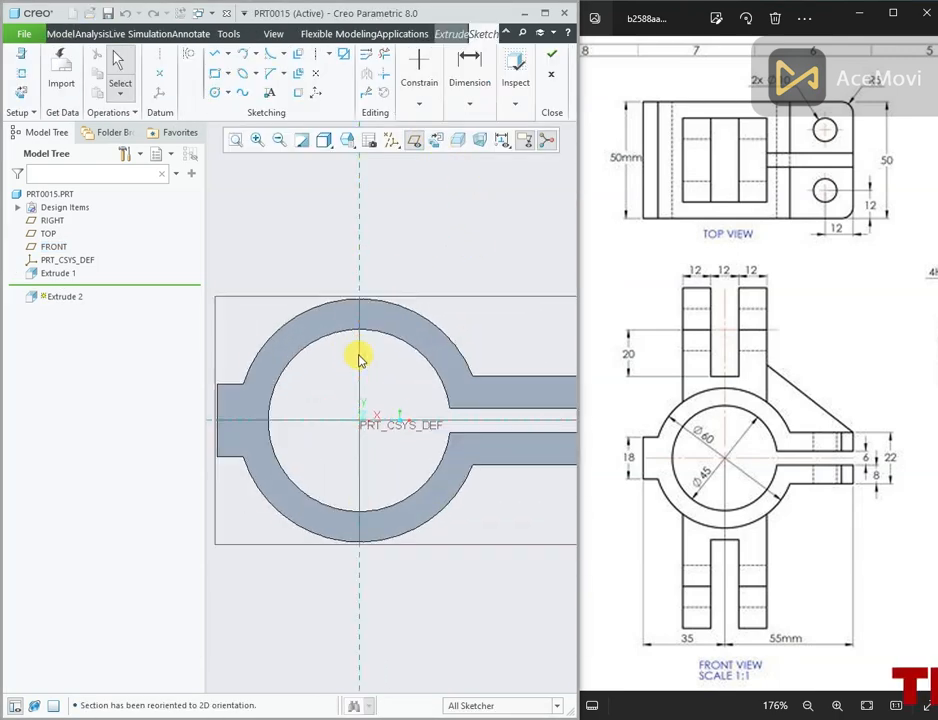
left_click(415, 140)
scroll(404, 278, "down", 2)
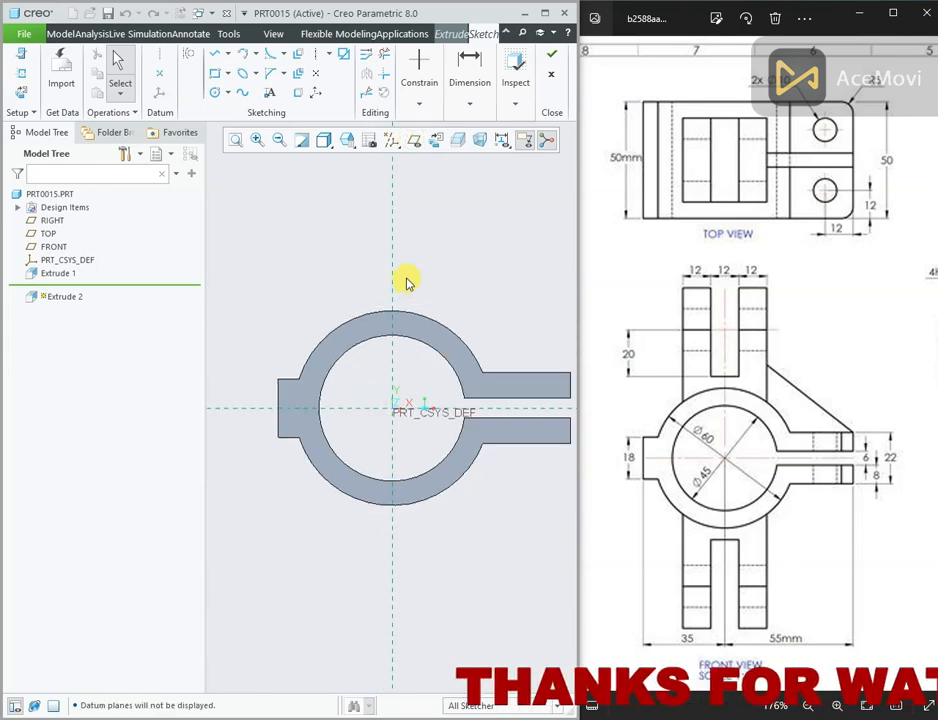
Step: Project the ring's upper outer arc into the new sketch as a single edge
scroll(405, 279, "up", 1)
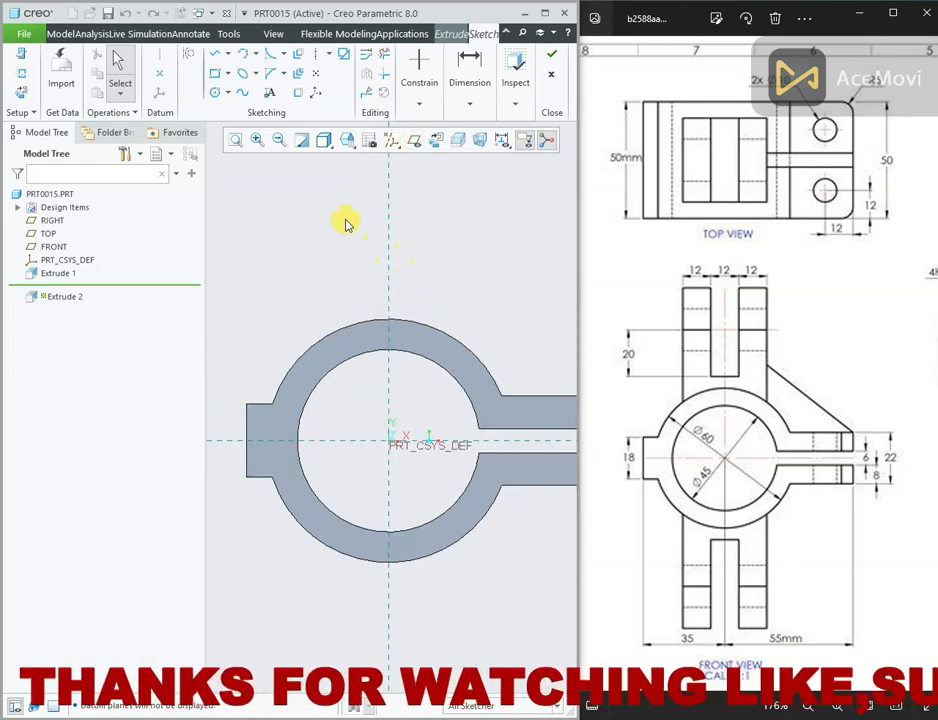
left_click(298, 93)
left_click(373, 318)
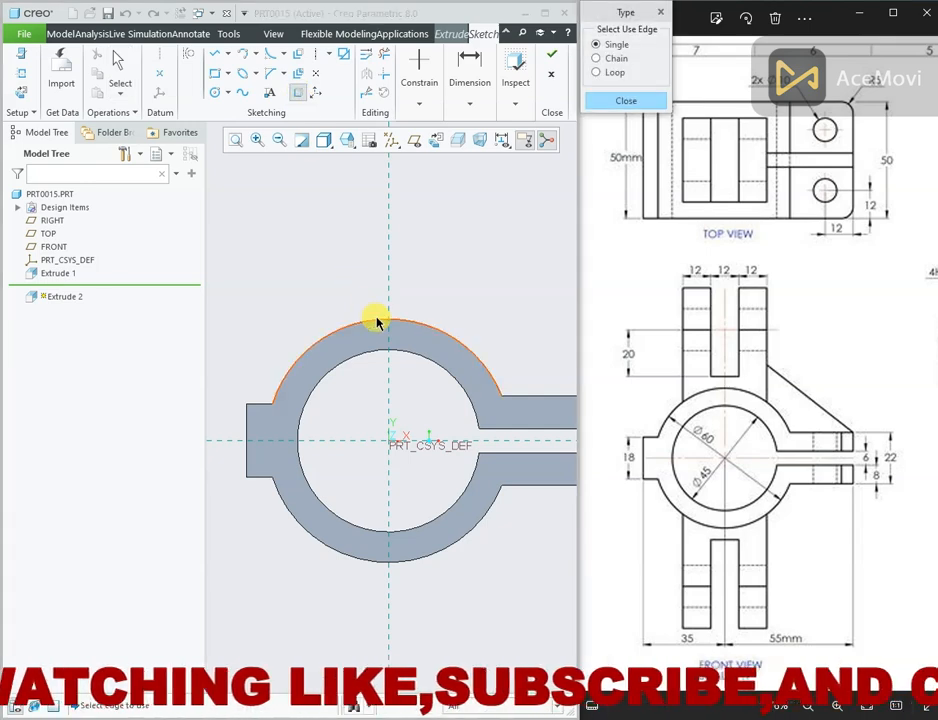
middle_click(367, 310)
scroll(373, 389, "down", 2)
scroll(373, 308, "up", 1)
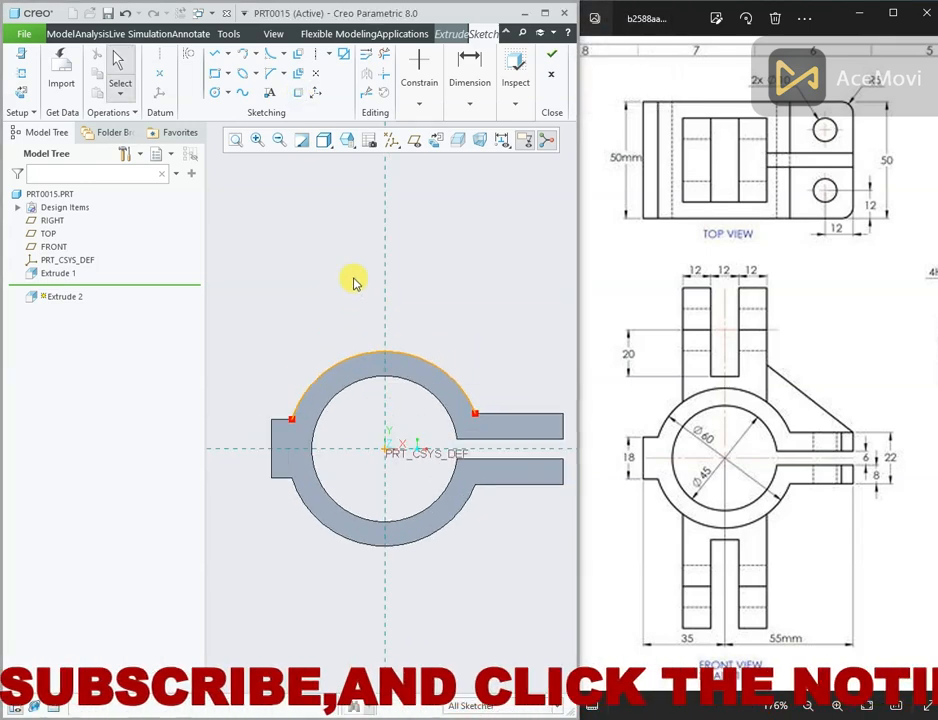
Step: Sketch a U-shaped fork outline from the projected arc, about 44 high, with a slot about 18 wide and 33 deep between its lugs
right_click(317, 253)
left_click(348, 274)
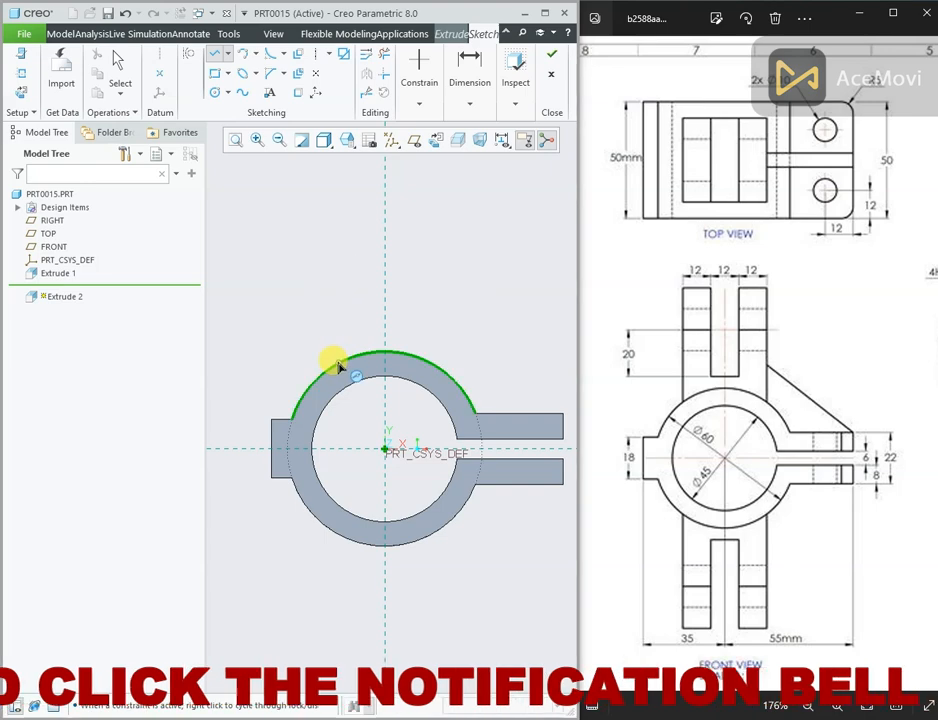
left_click(337, 362)
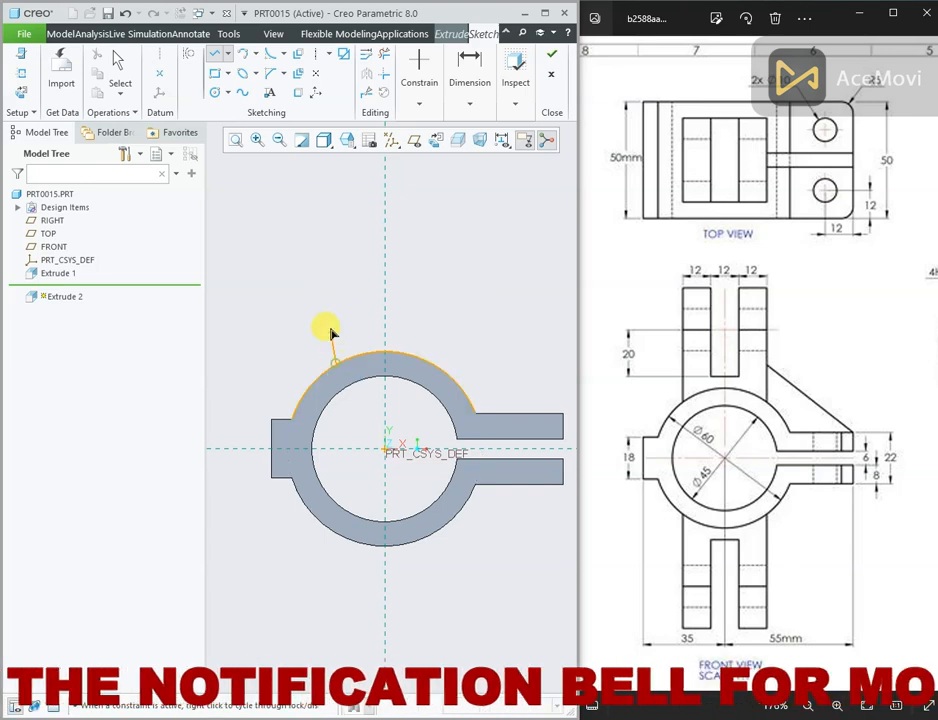
left_click(349, 223)
left_click(352, 221)
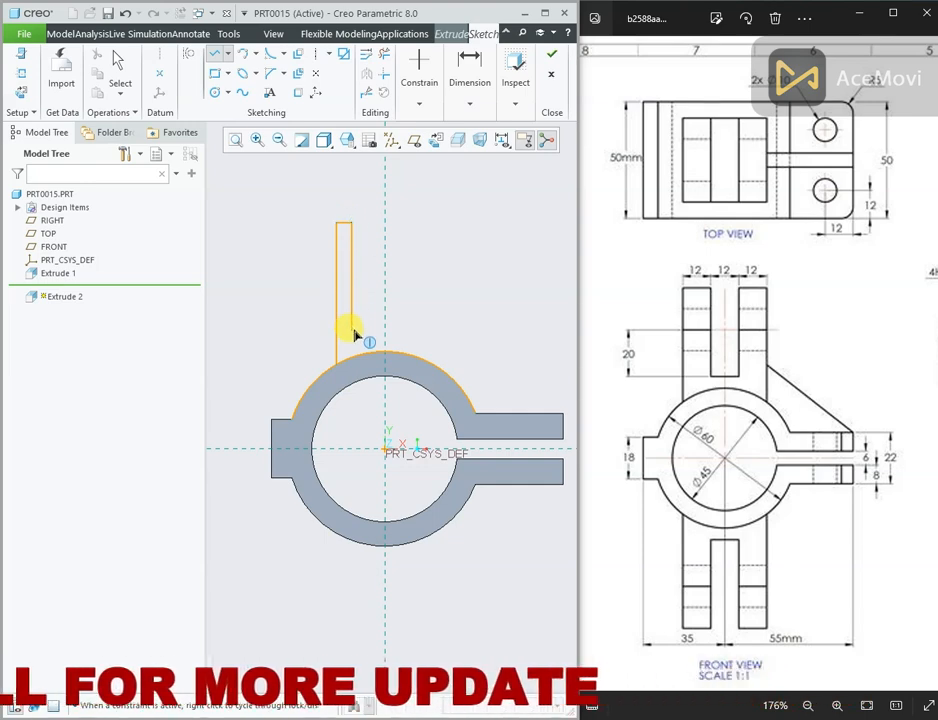
left_click(352, 328)
left_click(410, 328)
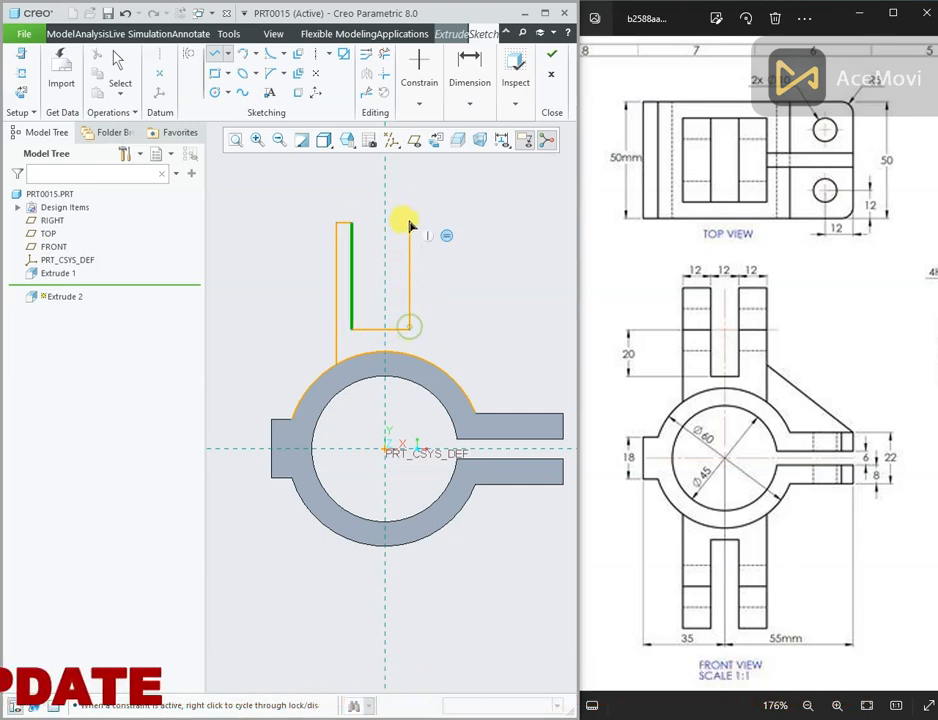
left_click(410, 223)
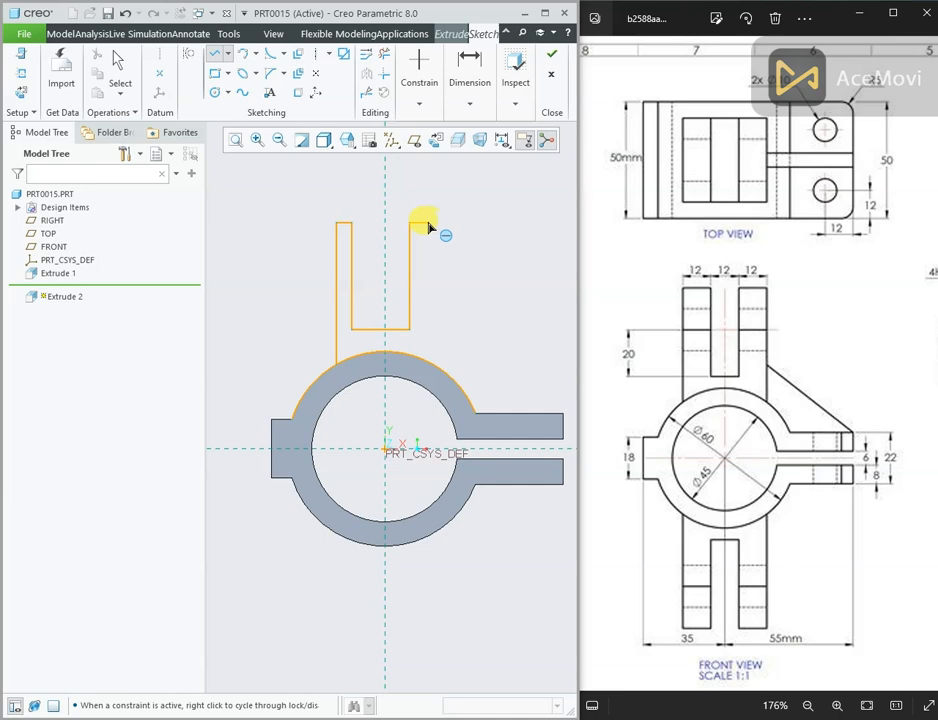
left_click(428, 223)
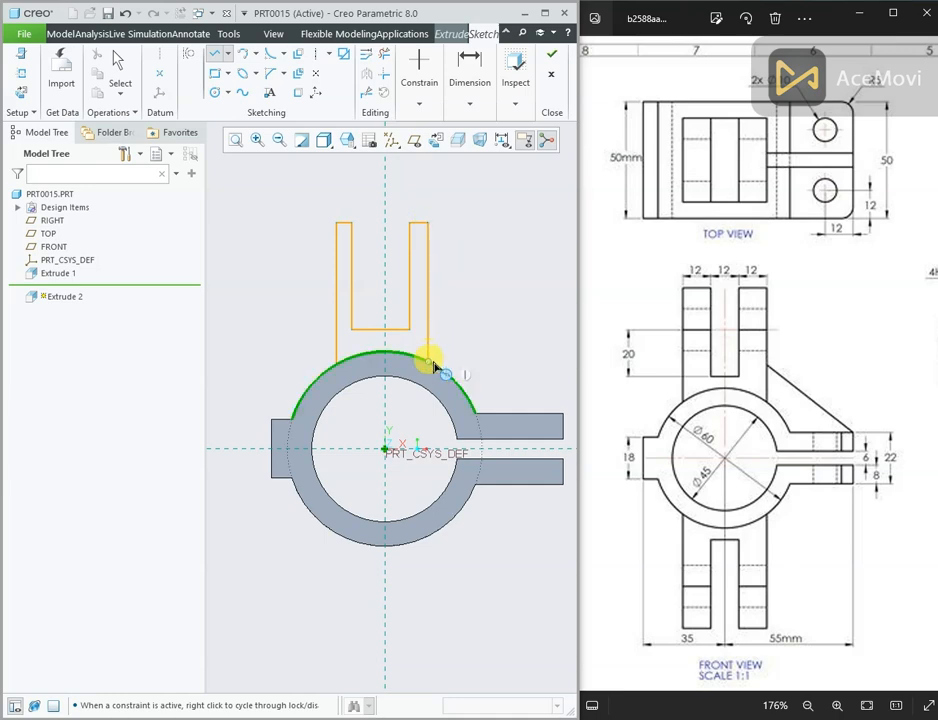
left_click(429, 360)
middle_click(429, 245)
middle_click(433, 250)
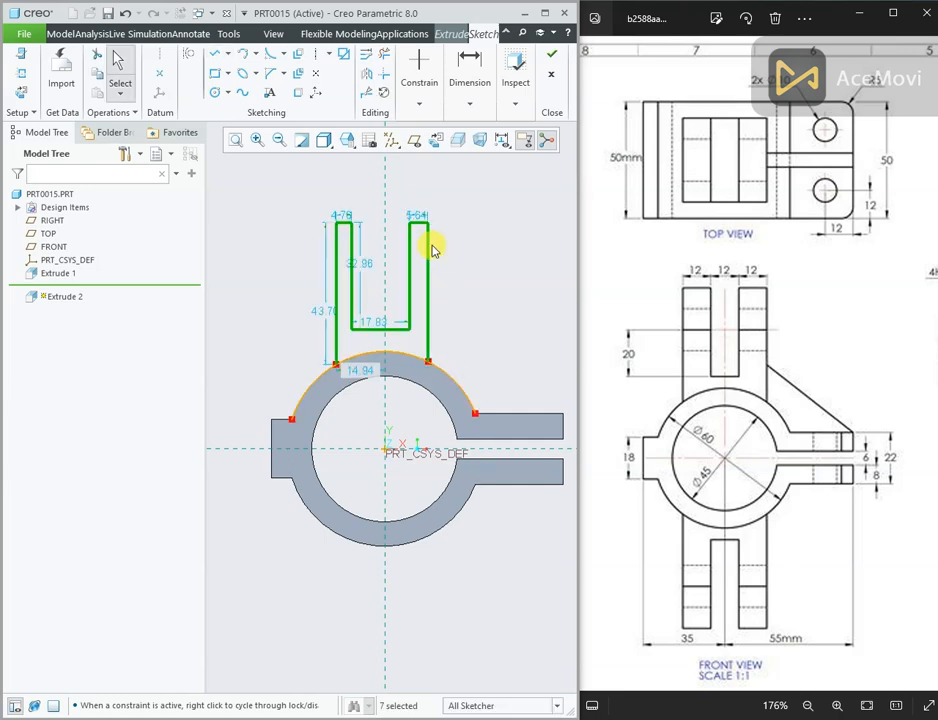
Step: Trim away the projected arc's two portions outside the fork so that it closes the profile
left_click(383, 53)
left_click_drag(482, 350, 450, 392)
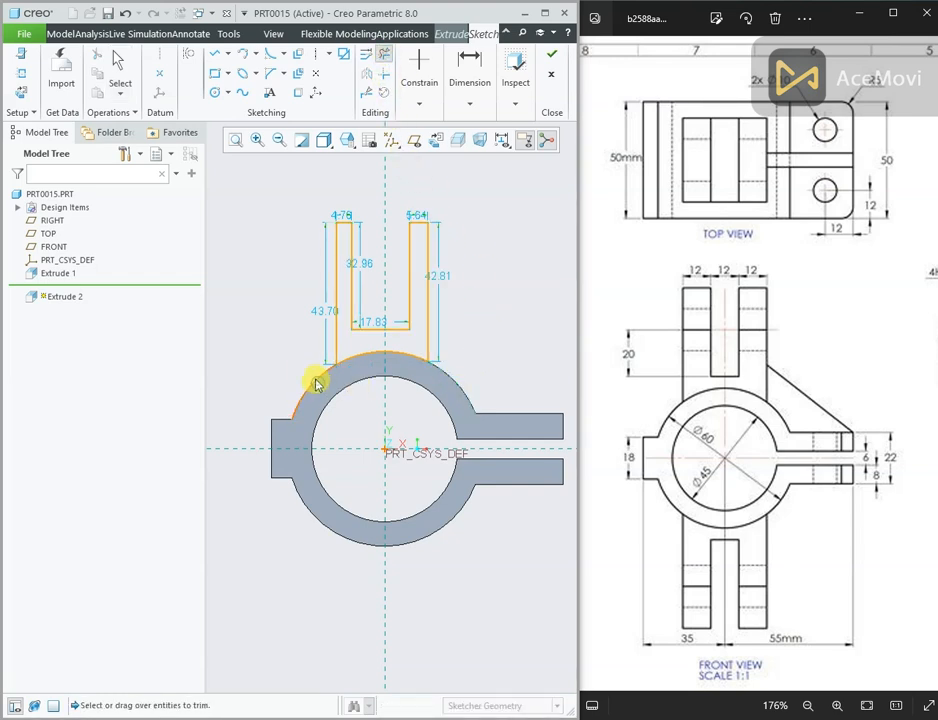
left_click_drag(304, 372, 333, 398)
middle_click(296, 318)
scroll(412, 253, "up", 1)
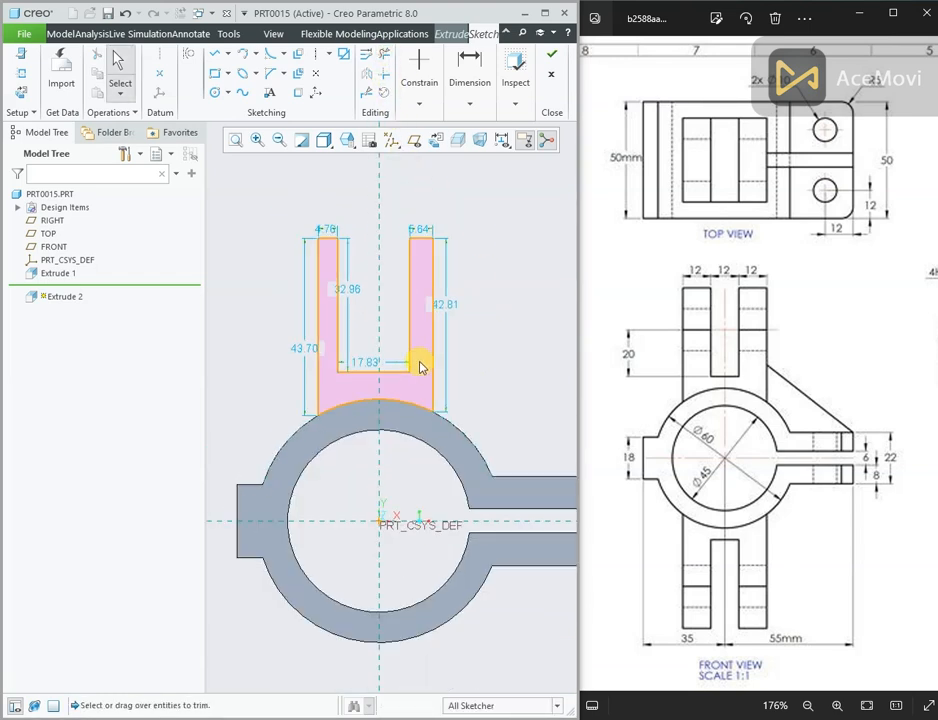
Step: Constrain the two lugs' top edges to equal length and make their top corners symmetric about the vertical centreline
left_click(418, 104)
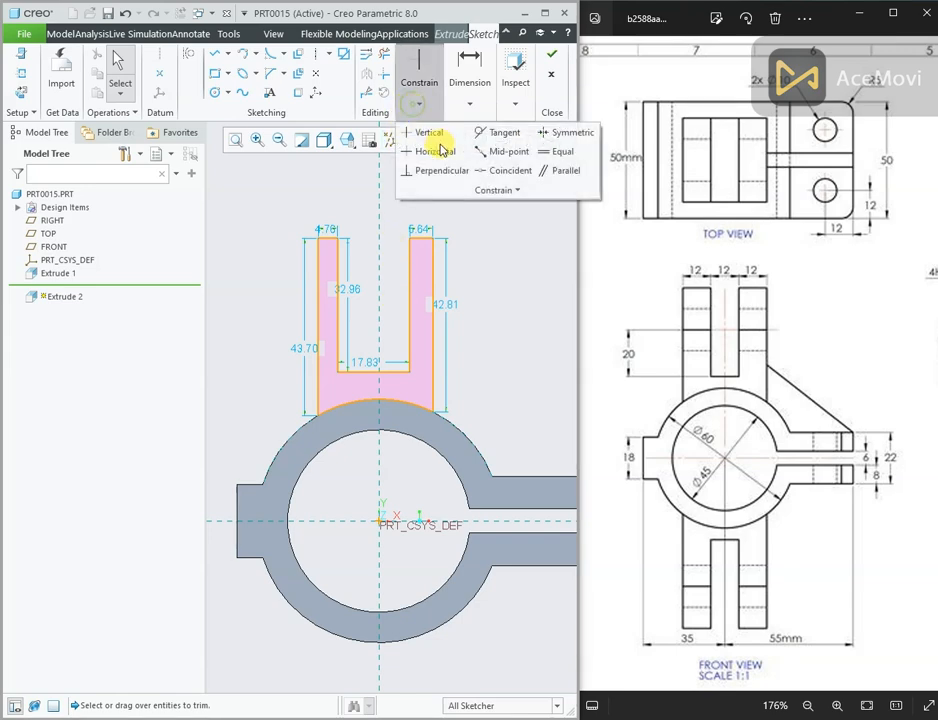
left_click(541, 151)
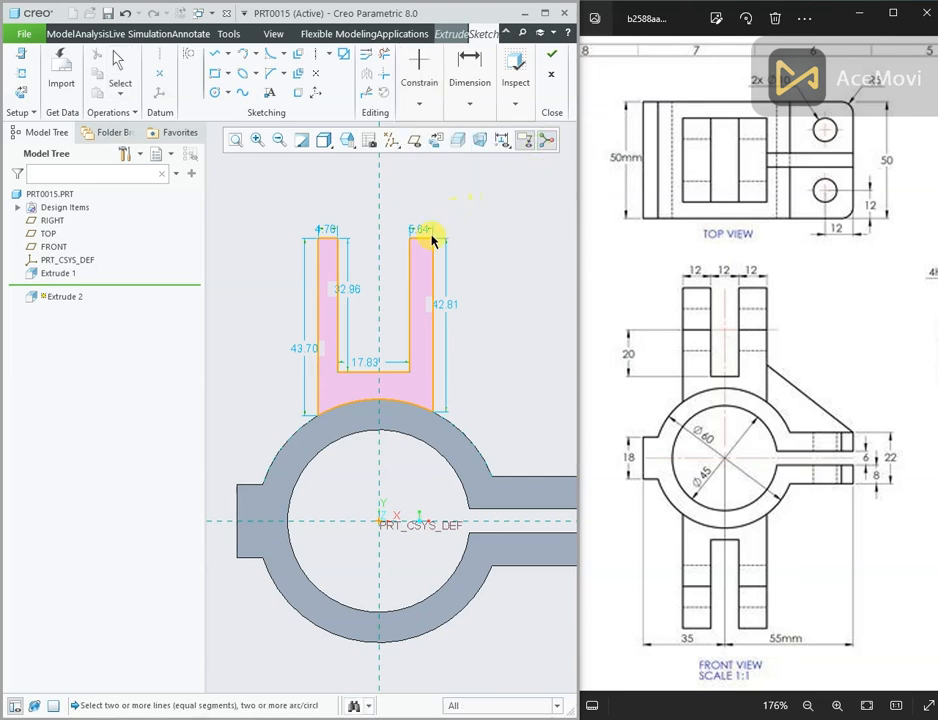
left_click(331, 238)
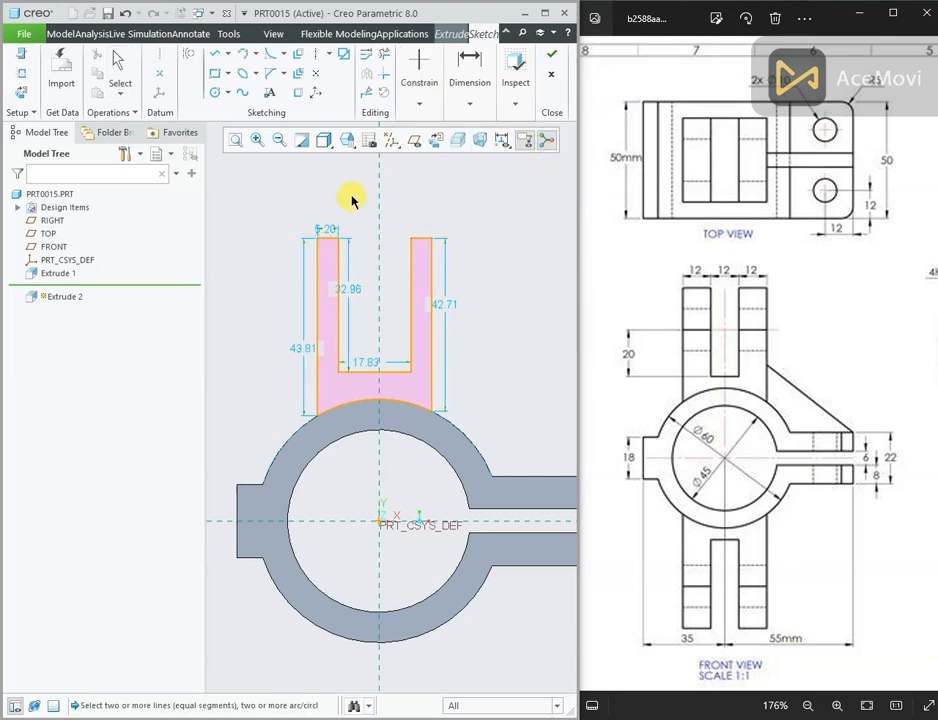
left_click(417, 106)
left_click(588, 131)
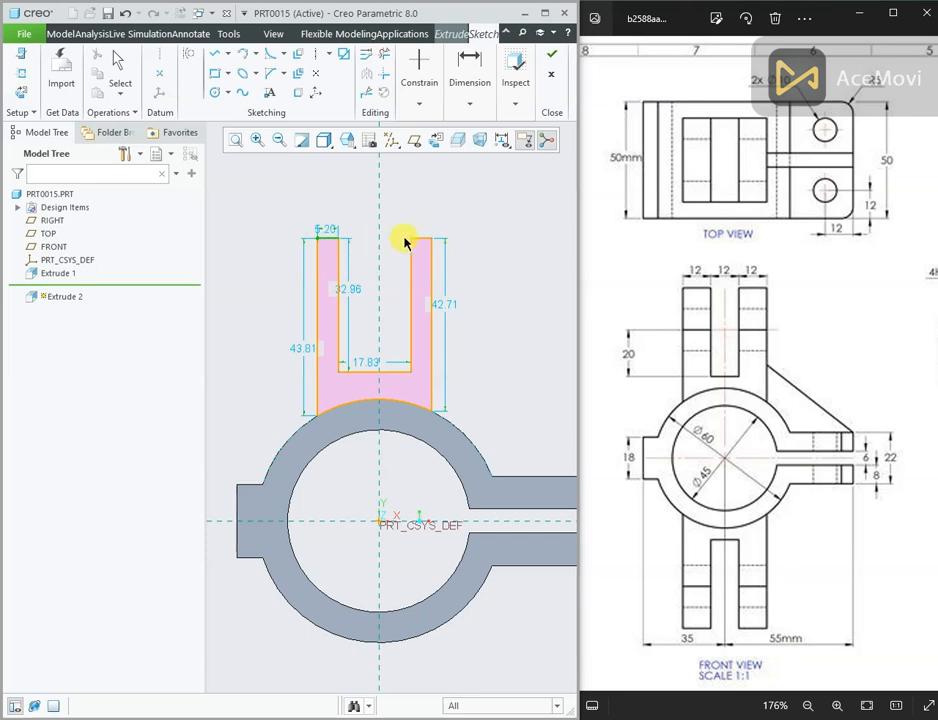
left_click(380, 207)
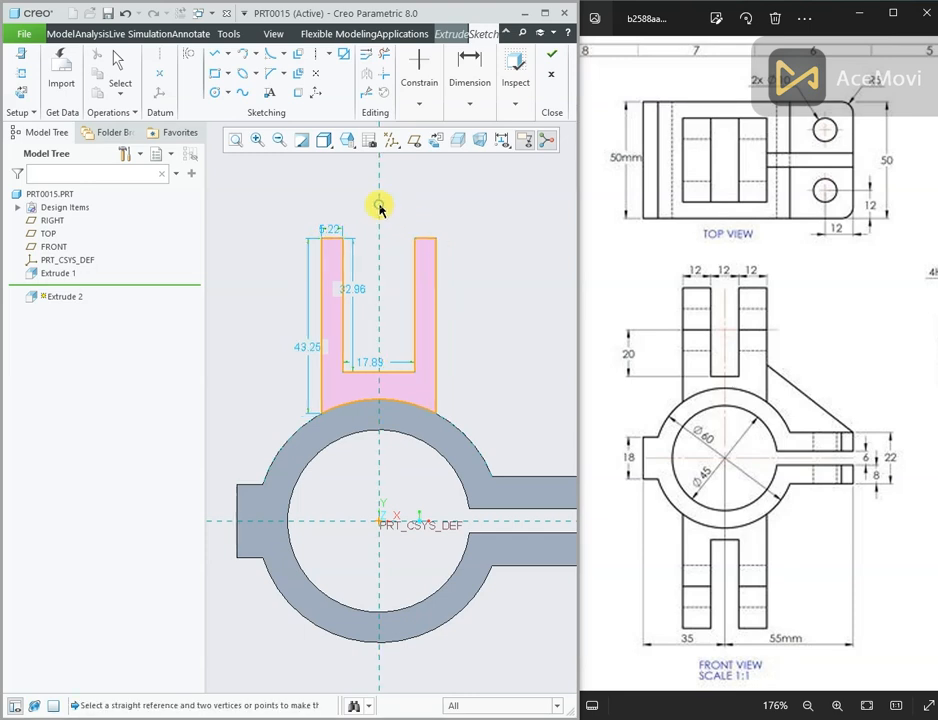
Step: Try to make the slot's lower corners symmetric about the vertical centreline
left_click(415, 372)
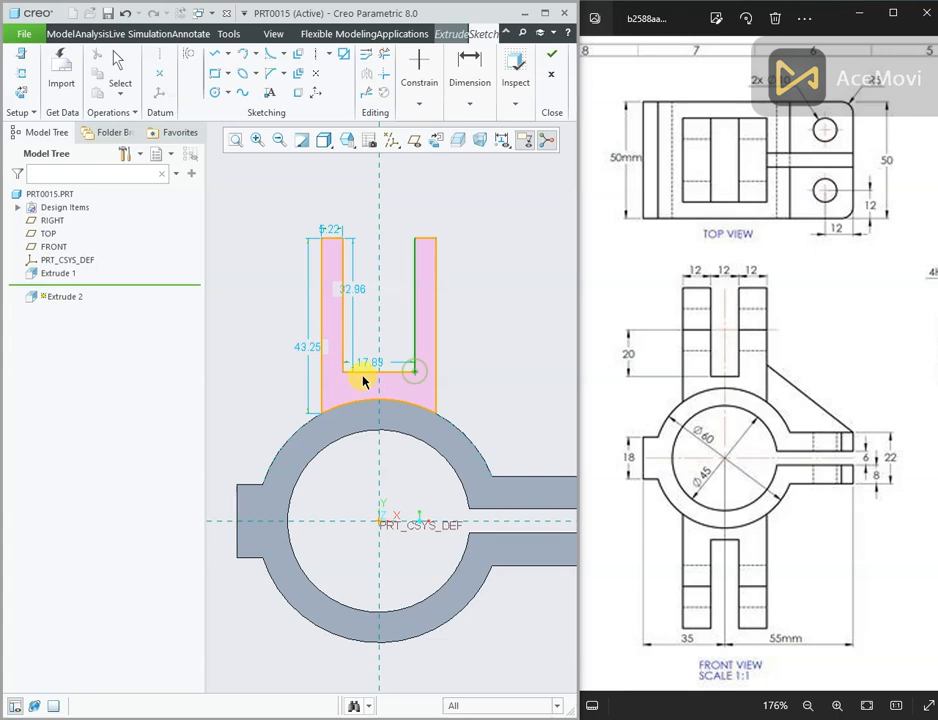
left_click(379, 302)
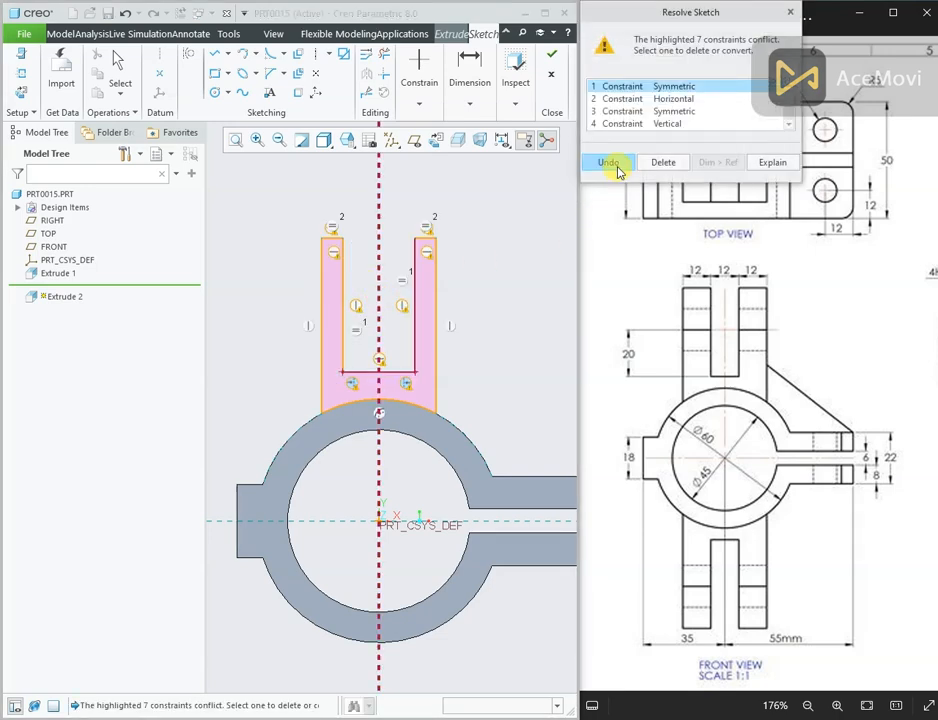
left_click(609, 161)
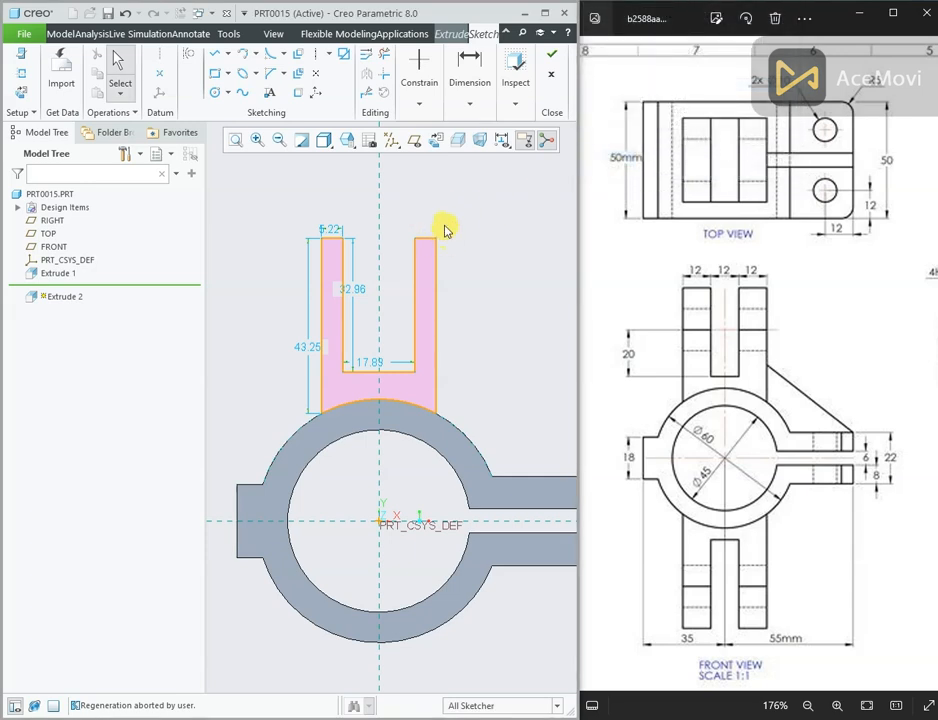
Step: Set the left lug's width to 12, consulting the reference drawing
mouse_move(748, 444)
left_mouse_down()
mouse_move(620, 454)
mouse_move(714, 446)
mouse_move(660, 457)
left_mouse_up()
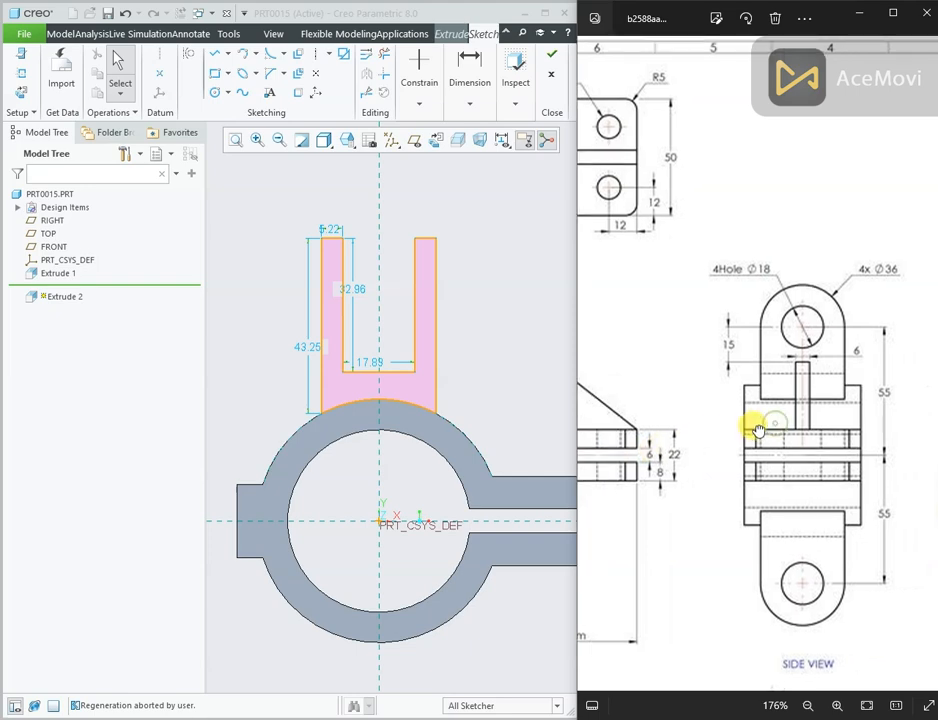
left_click_drag(662, 436, 765, 404)
left_click(455, 188)
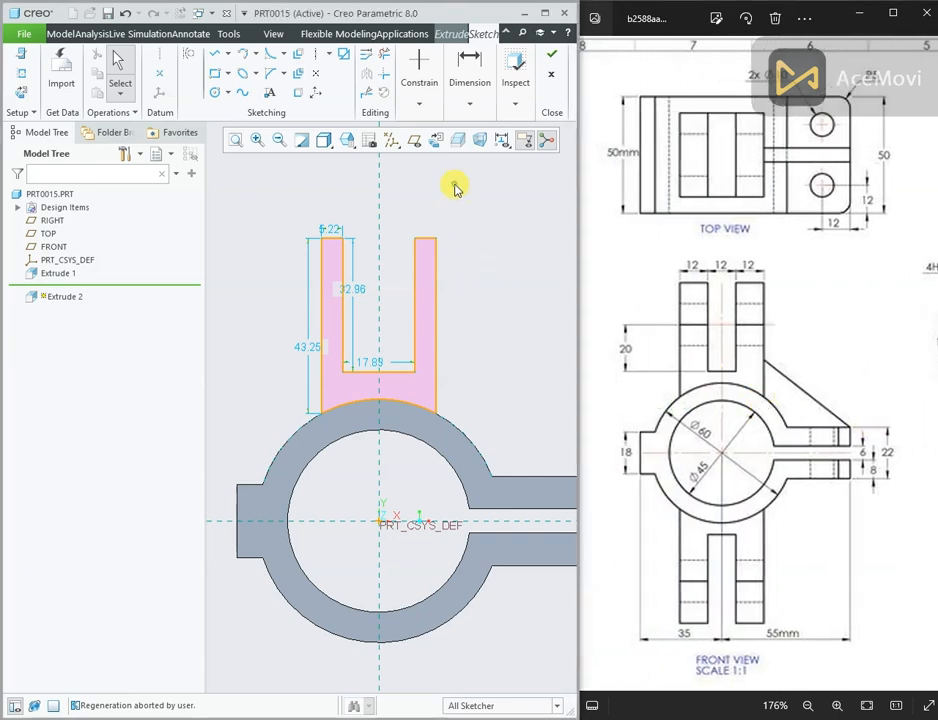
left_click(331, 234)
type("12")
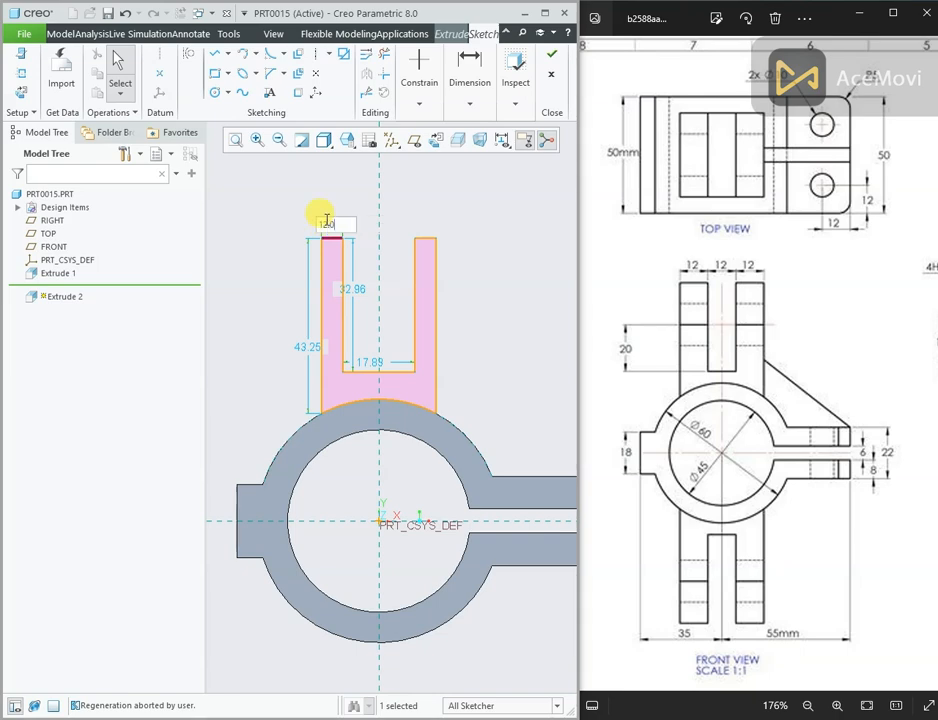
key("Return")
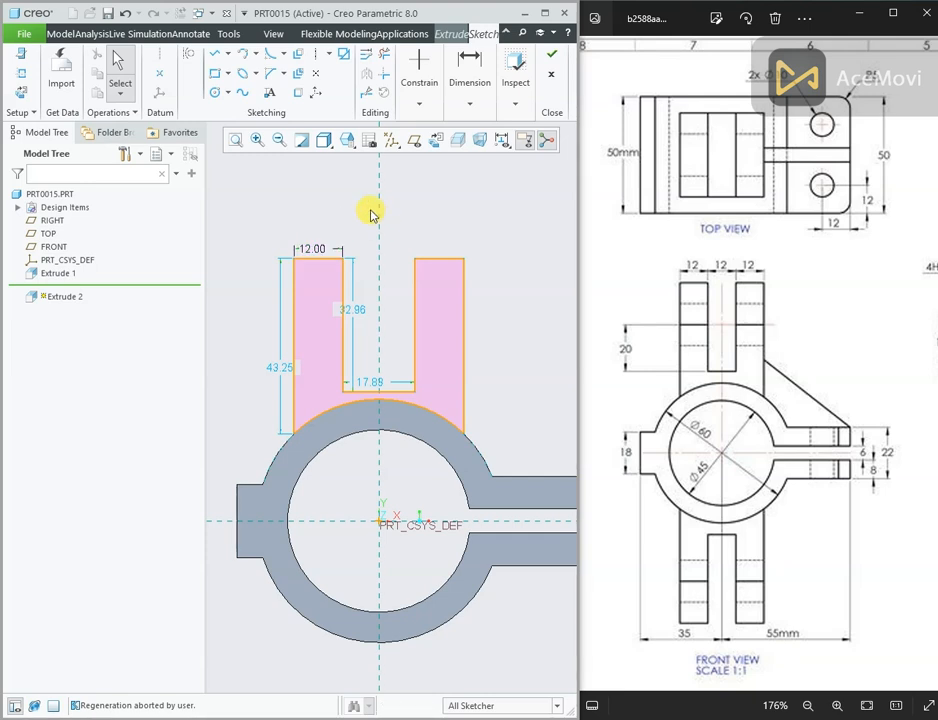
Step: Dimension the slot's width between the lugs' inner top corners and set it to 12
left_click(345, 260)
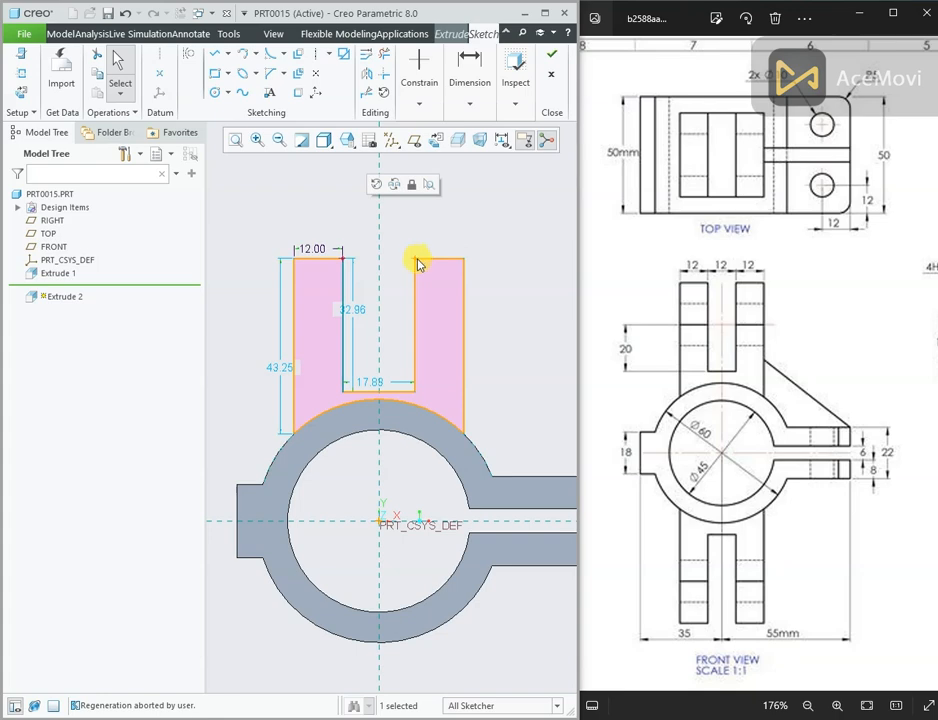
left_click(416, 260)
right_click(396, 222)
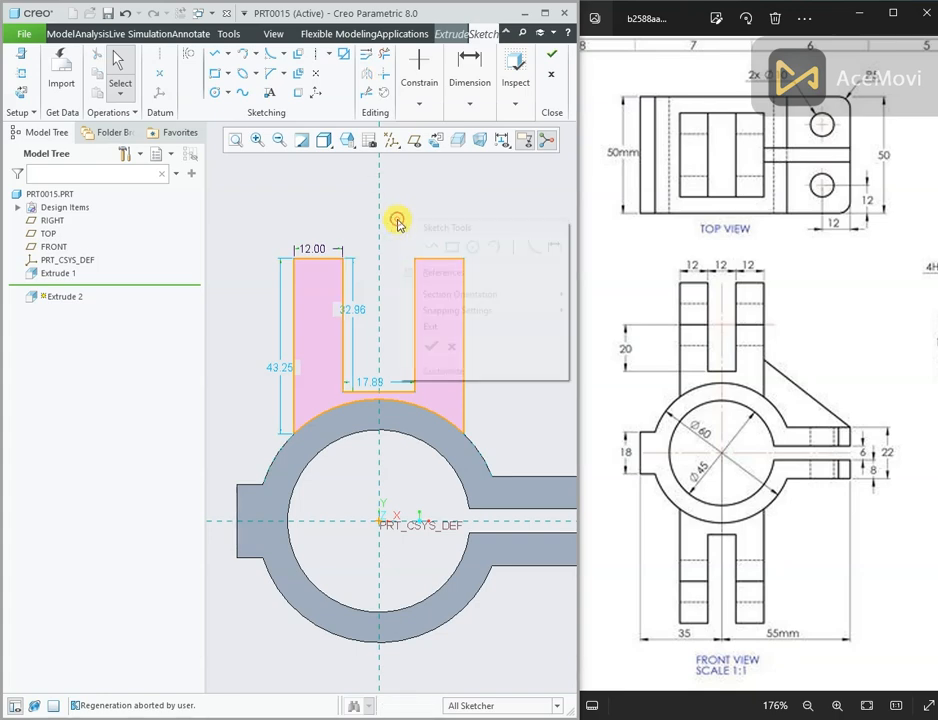
left_click(553, 248)
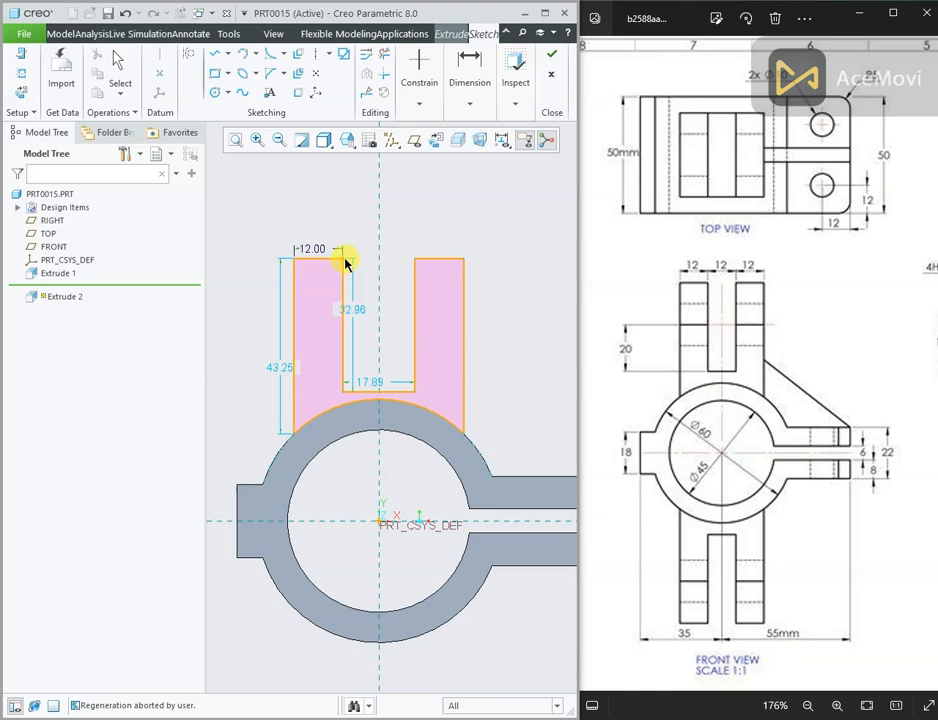
left_click(344, 259)
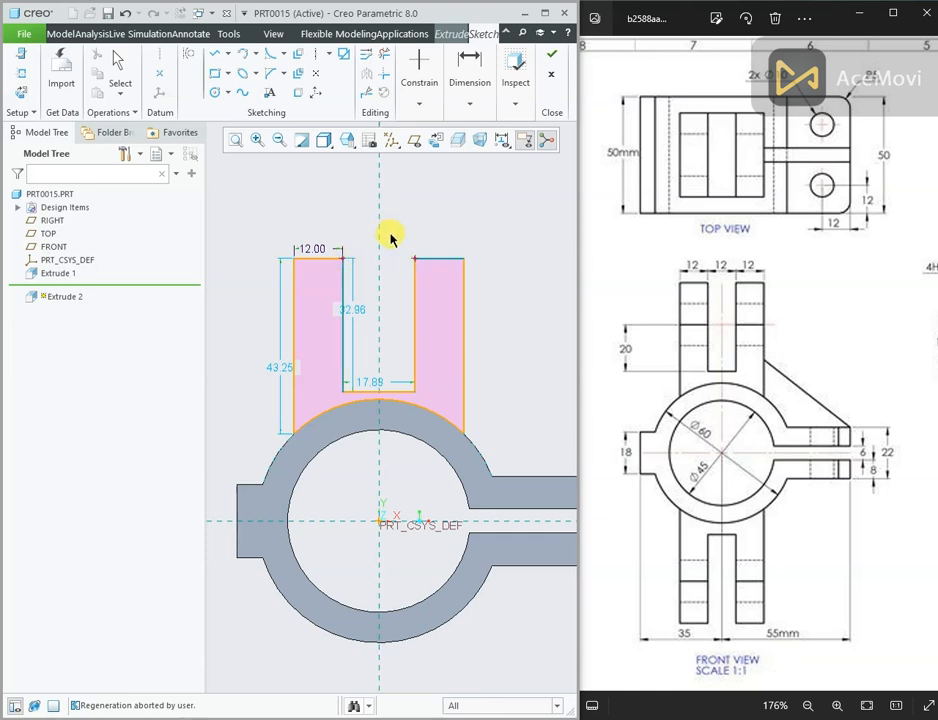
middle_click(390, 235)
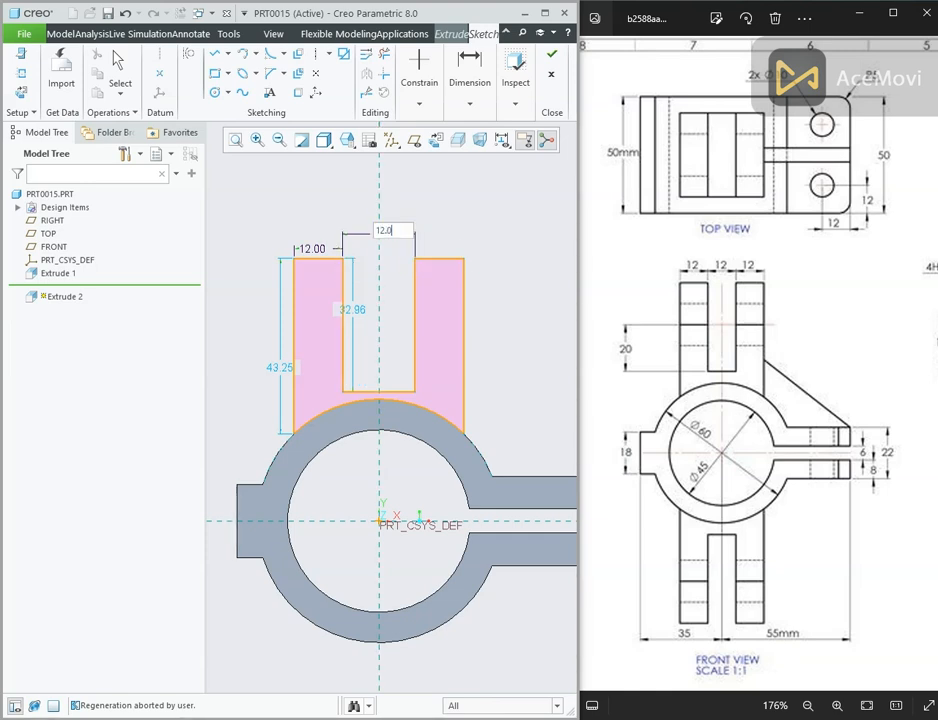
type("12.0")
key("Return")
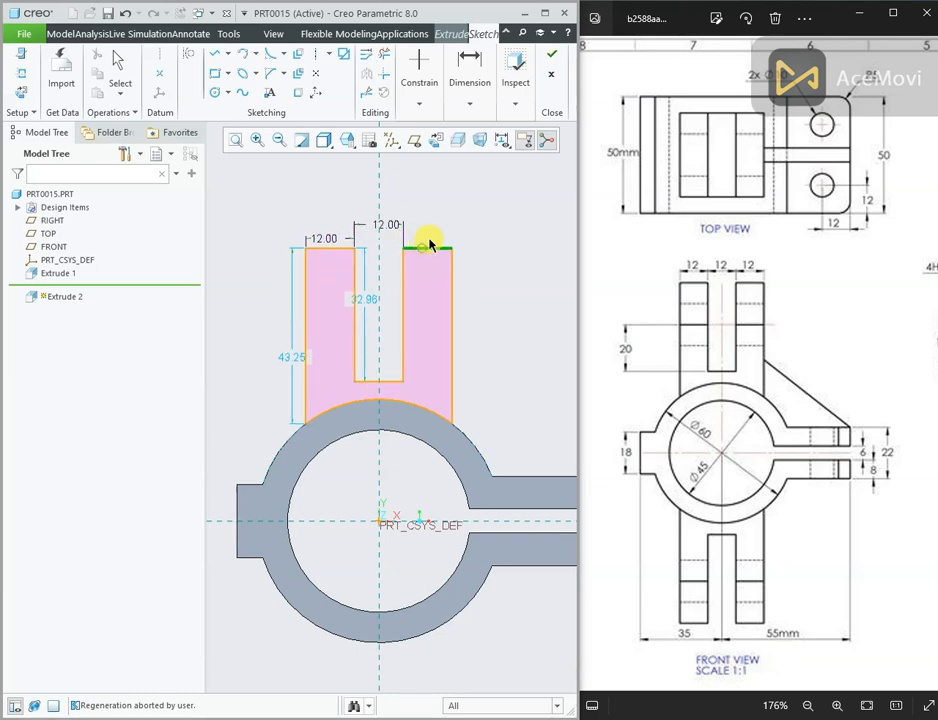
middle_click(421, 203)
left_click(608, 162)
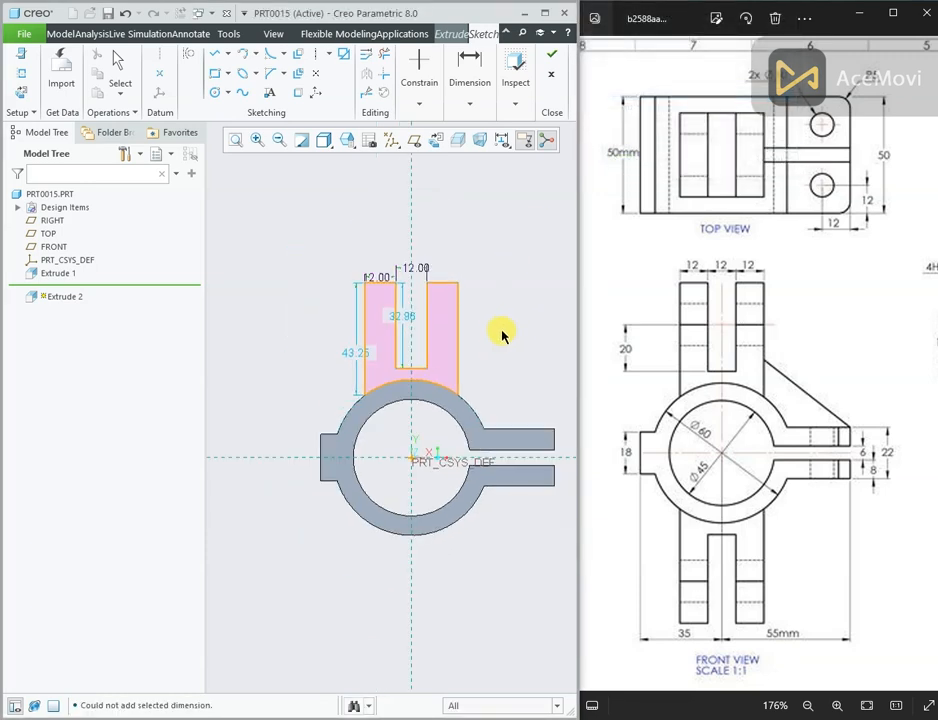
Step: Dimension the height of the lugs' top edge above the horizontal centreline and set it to 55, consulting the reference drawing's side view
middle_click_drag(459, 362, 347, 380)
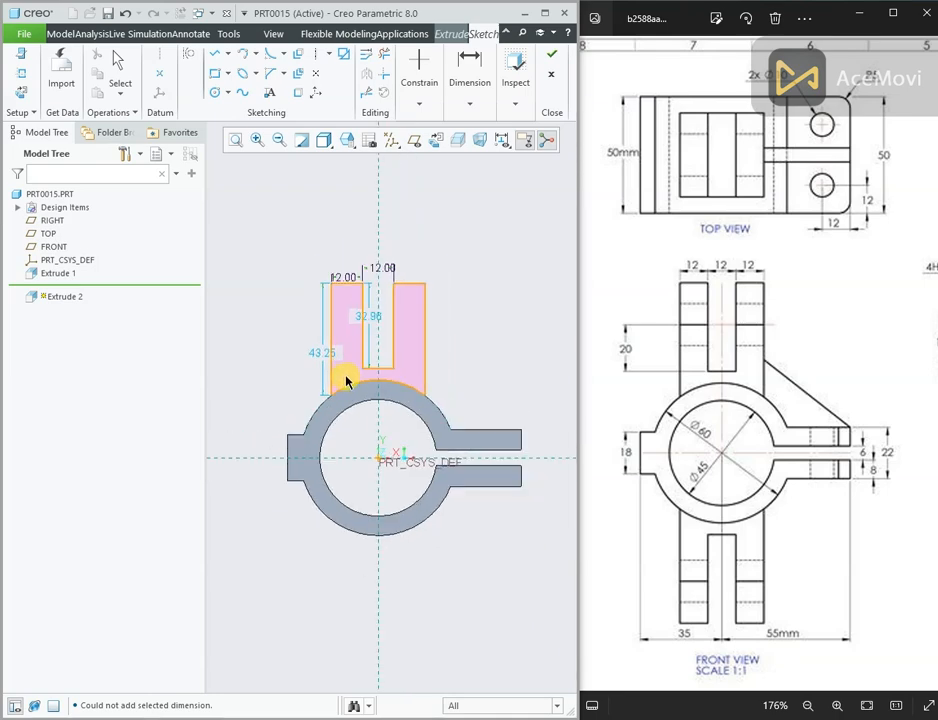
scroll(362, 362, "down", 2)
left_click_drag(791, 376, 653, 383)
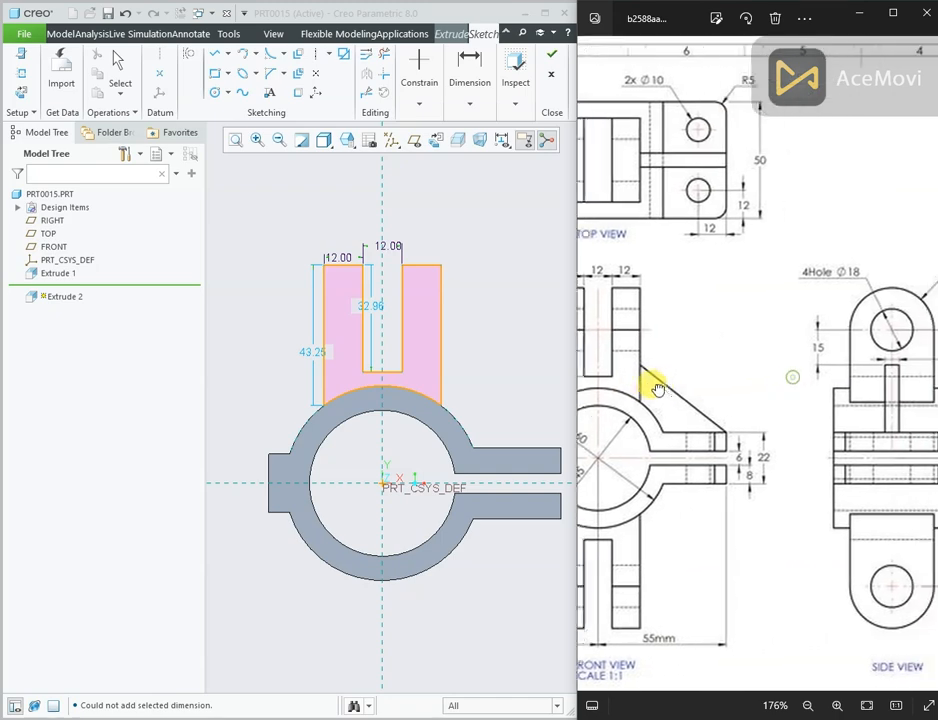
left_click_drag(818, 409, 735, 404)
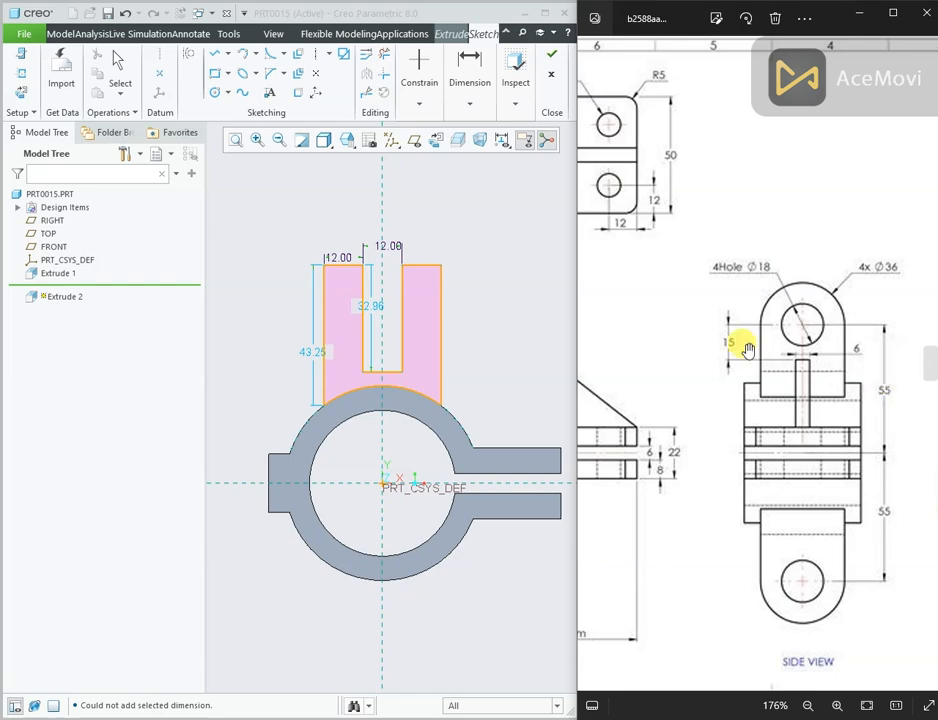
left_click(399, 212)
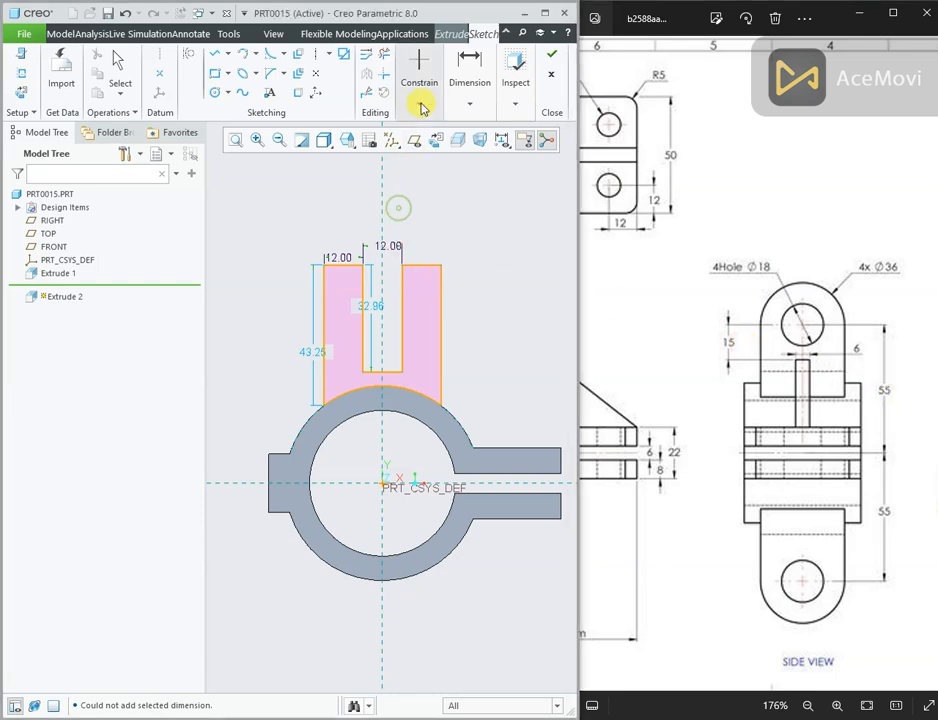
left_click(470, 104)
left_click(465, 151)
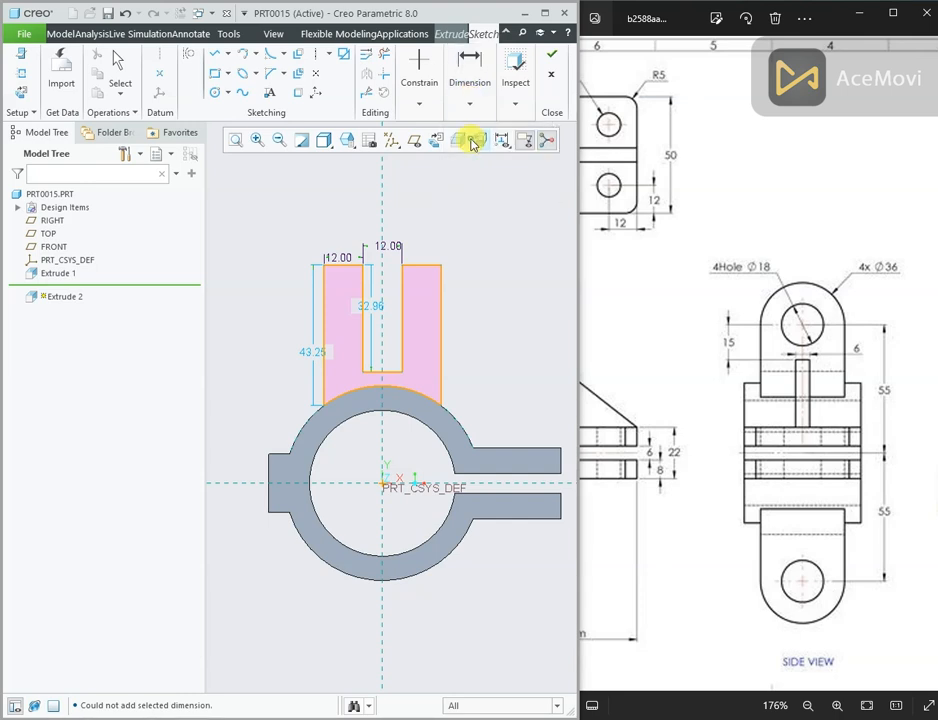
left_click(472, 108)
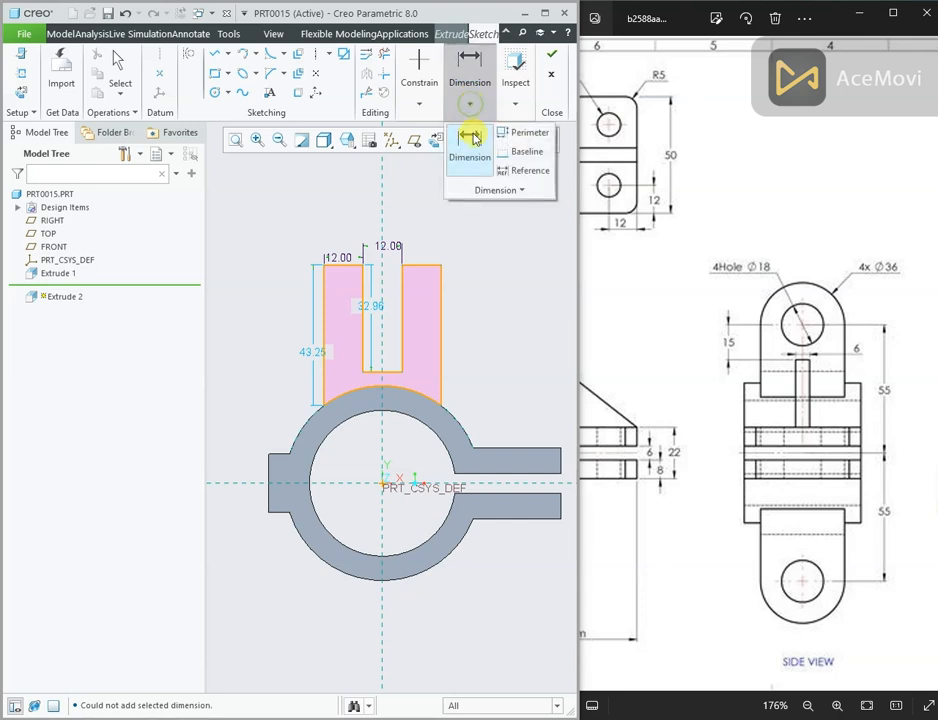
left_click(422, 270)
left_click(422, 266)
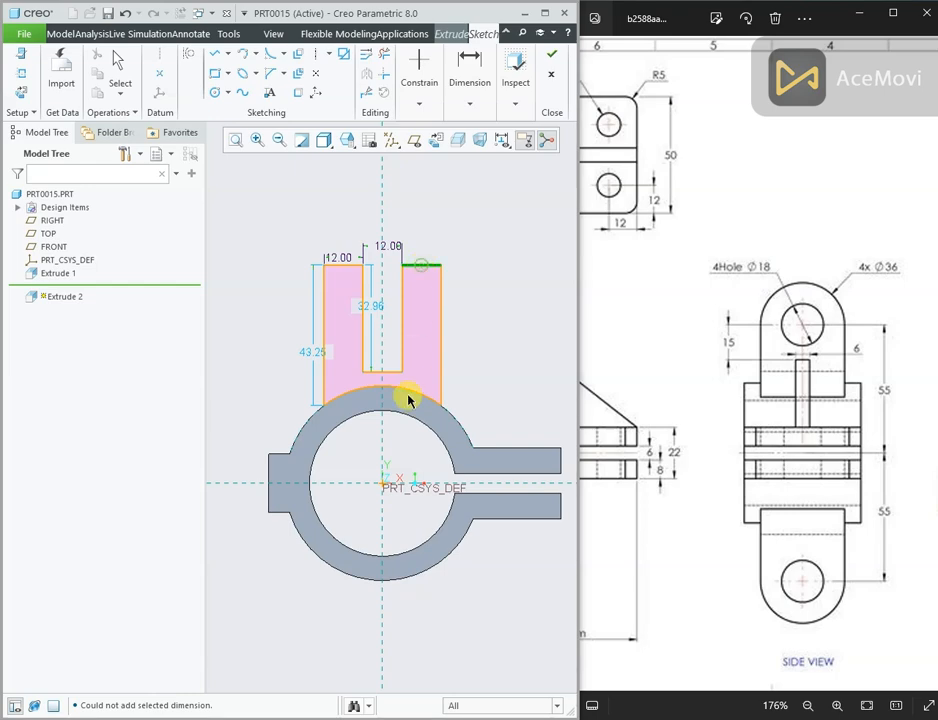
left_click(413, 486)
middle_click(502, 360)
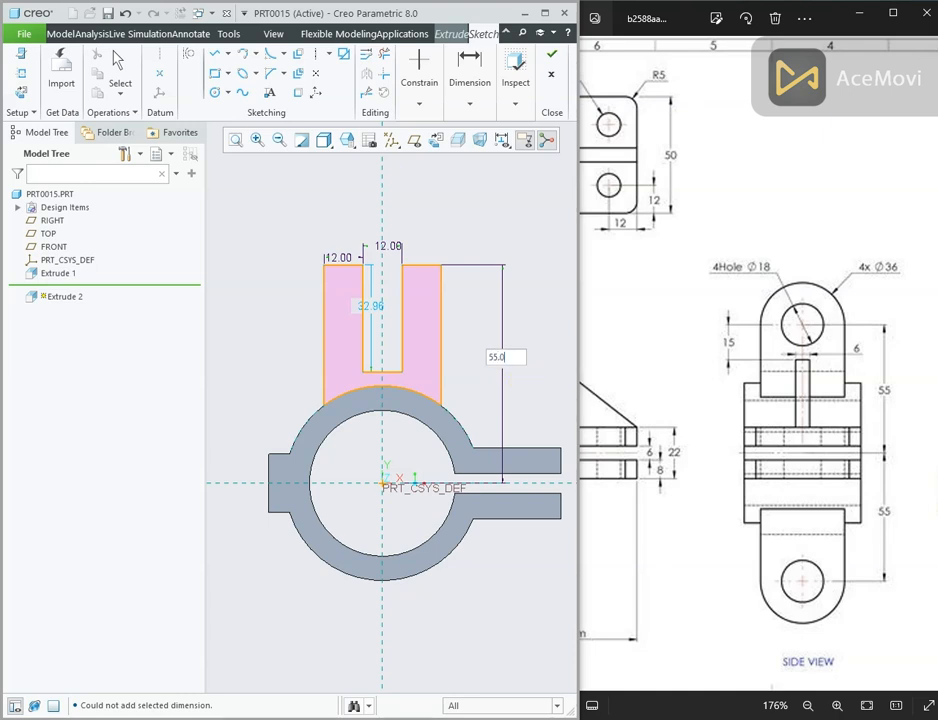
type("55.0")
key("Return")
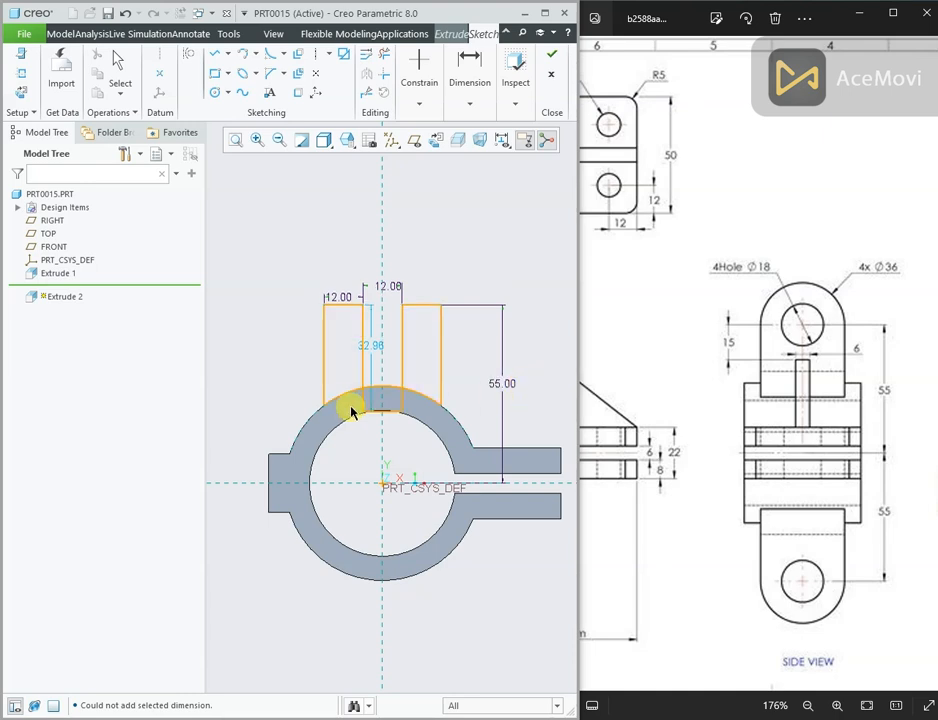
Step: Dimension the slot's depth from the right lug's top edge to the slot floor and set it to 20, per the drawing's front view
scroll(350, 410, "up", 3)
scroll(373, 369, "down", 2)
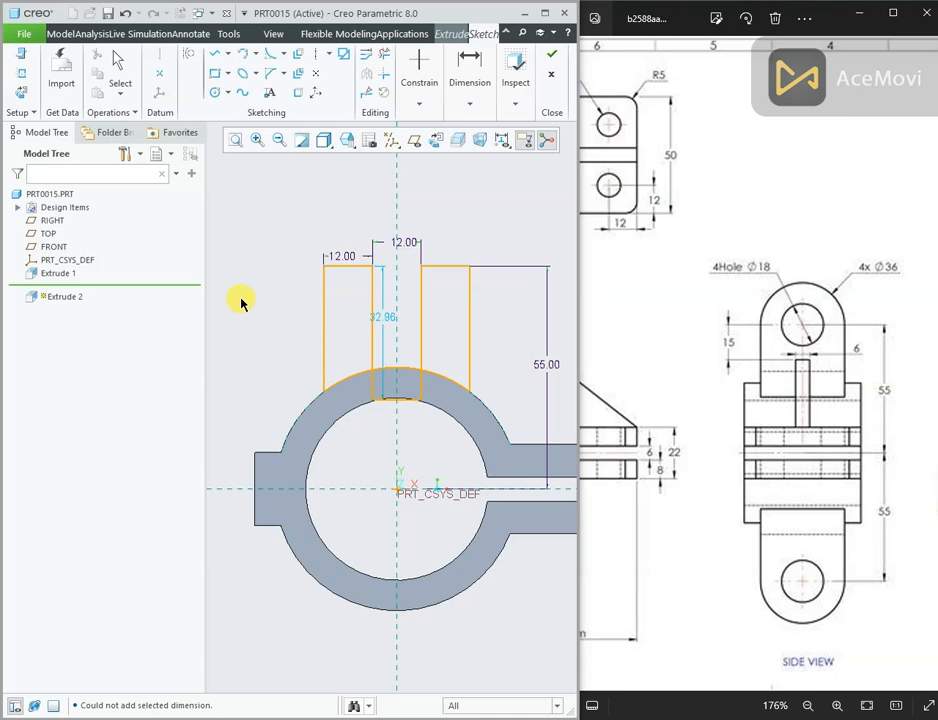
middle_click(331, 299)
left_click(469, 103)
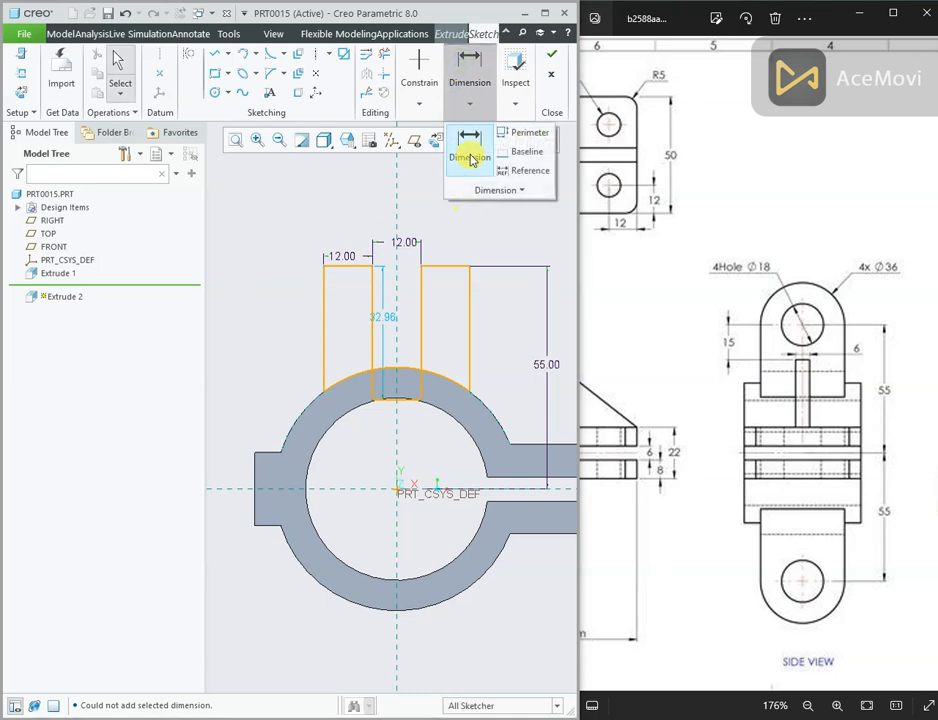
left_click(473, 160)
left_click_drag(735, 366, 796, 368)
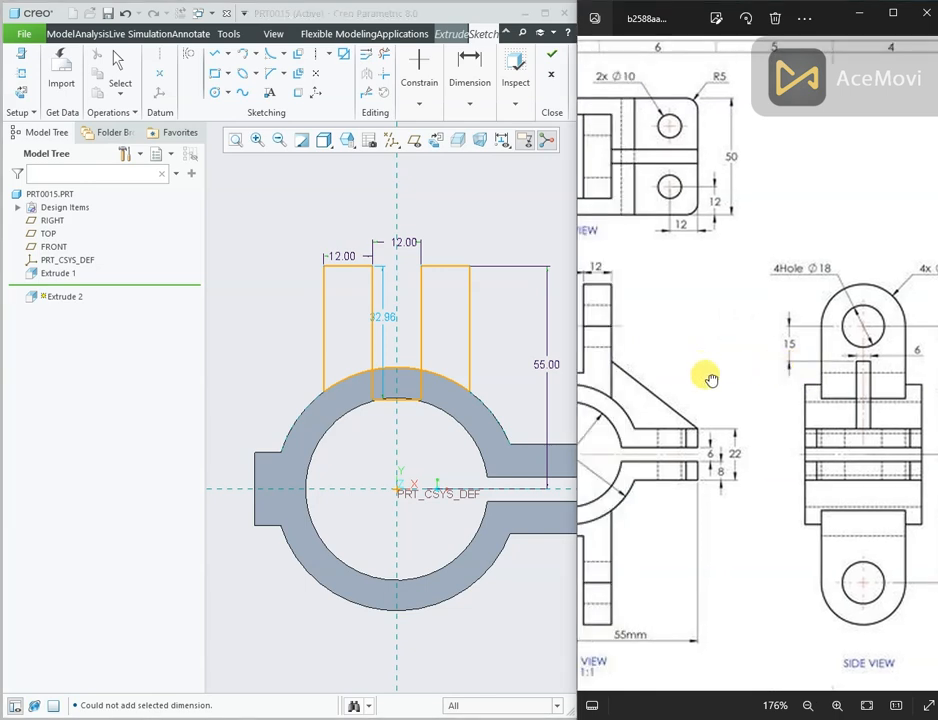
left_click_drag(710, 378, 848, 358)
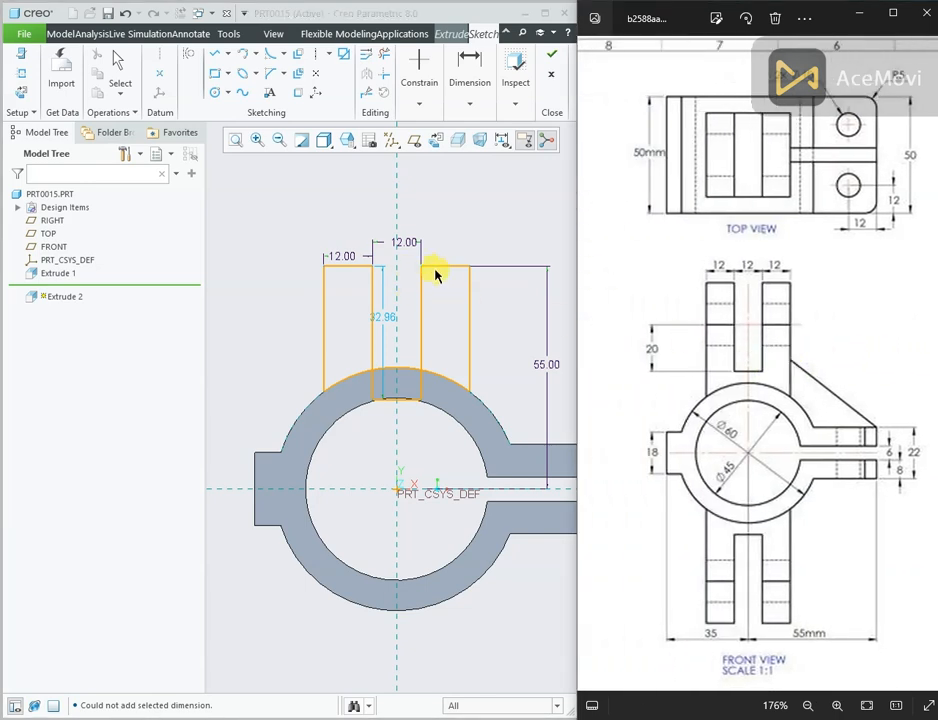
left_click(437, 265)
left_click(406, 399)
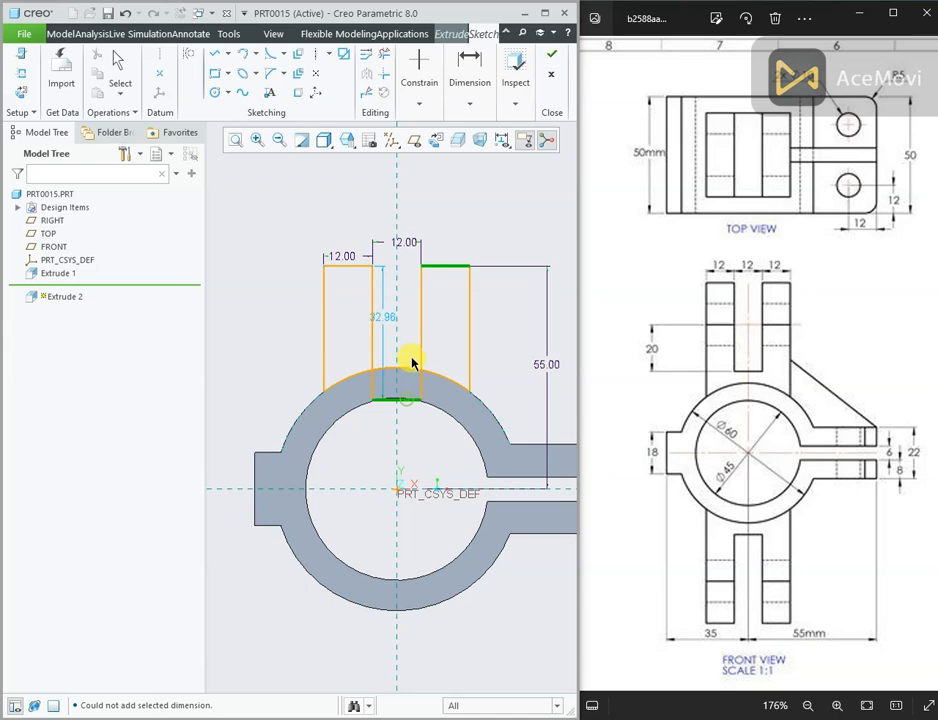
middle_click(507, 320)
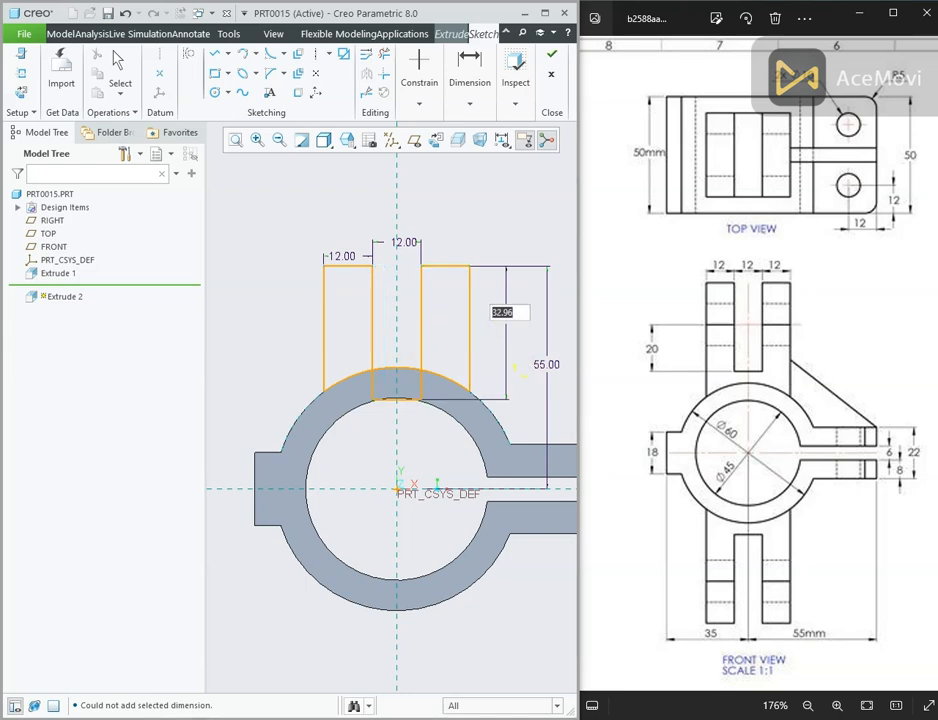
key("Return")
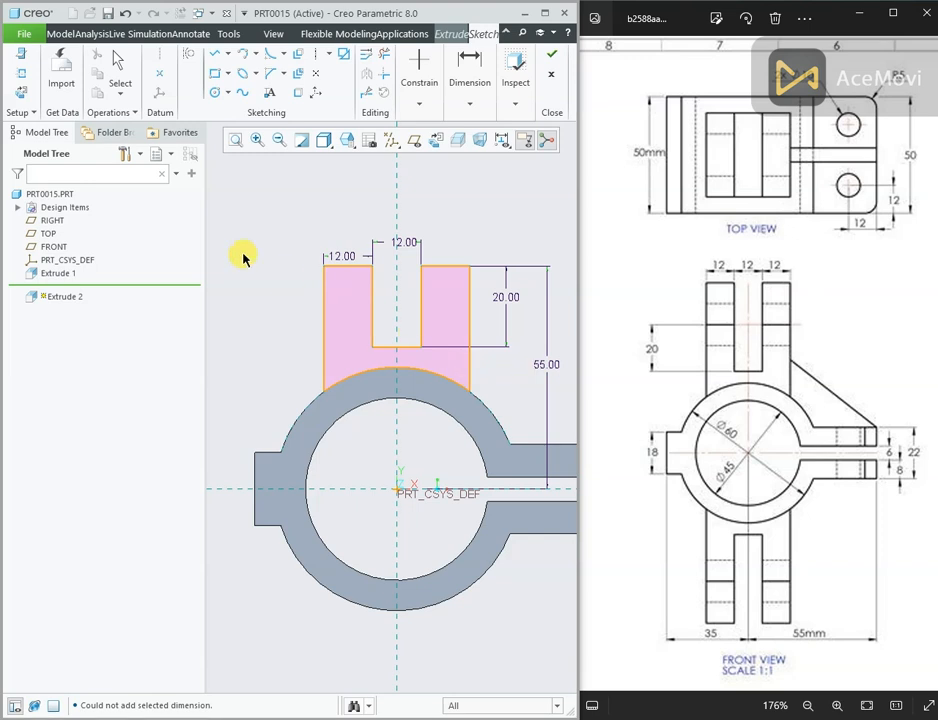
Step: Finish the lug sketch and extrude it as a solid symmetrically about the sketch plane with a depth of 36
scroll(296, 318, "up", 1)
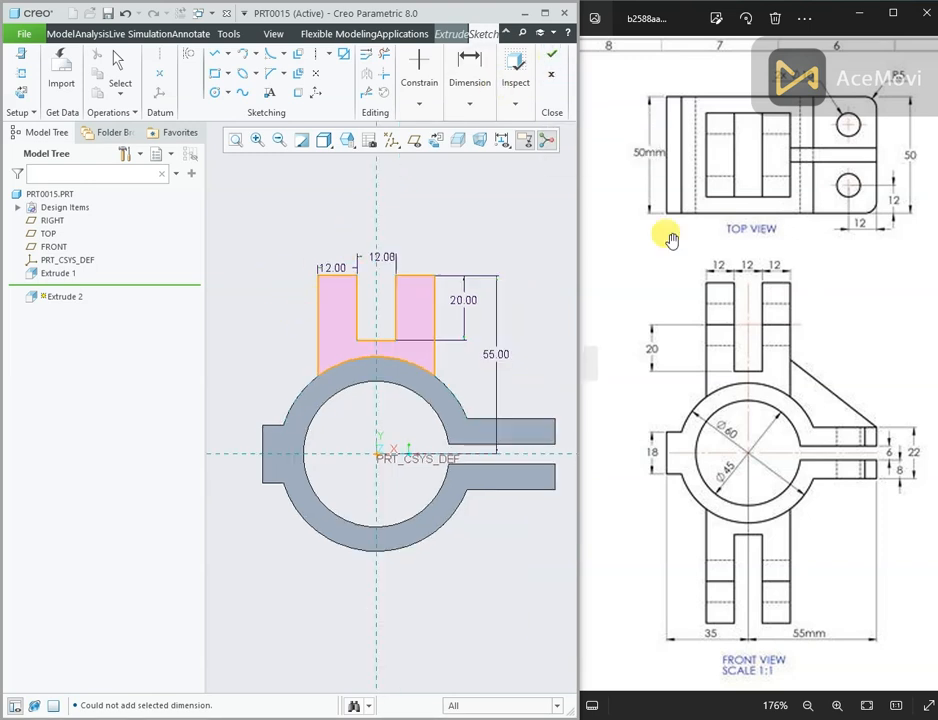
left_click_drag(844, 381, 718, 381)
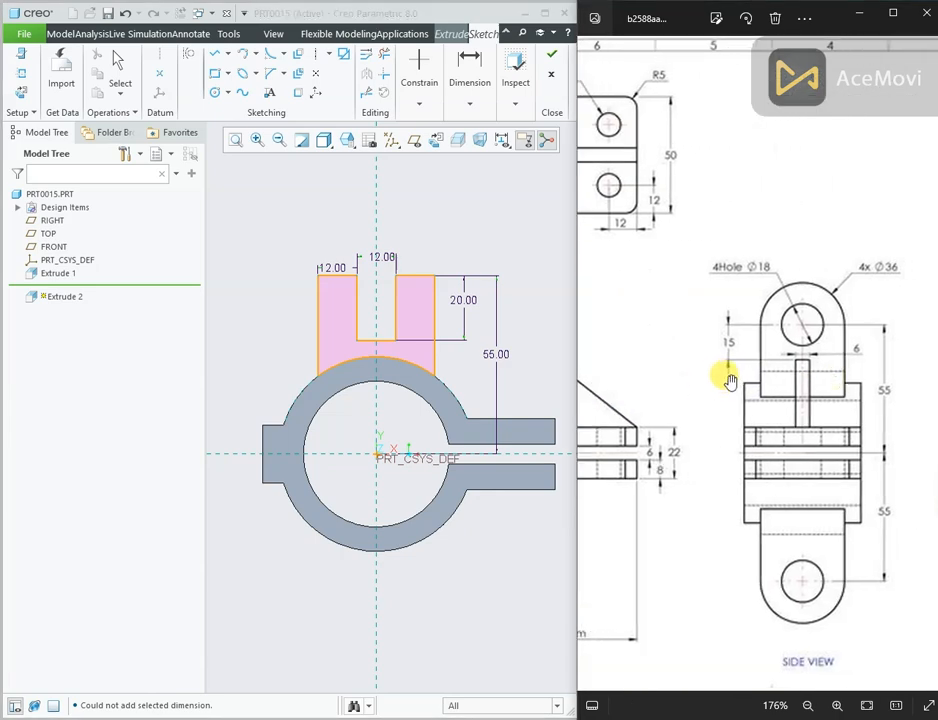
left_click(556, 57)
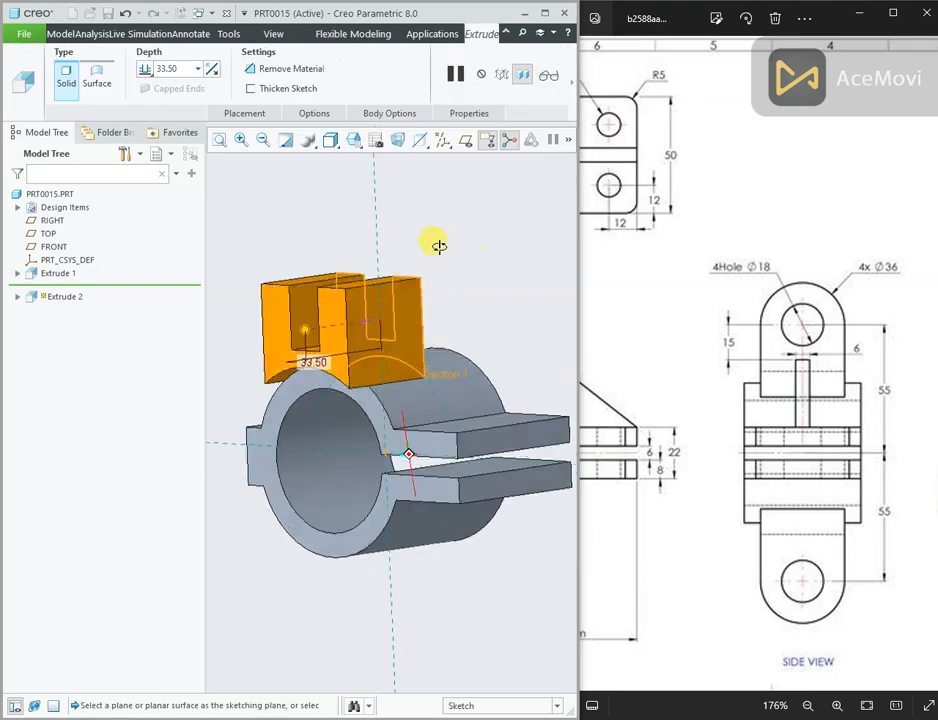
left_click(145, 68)
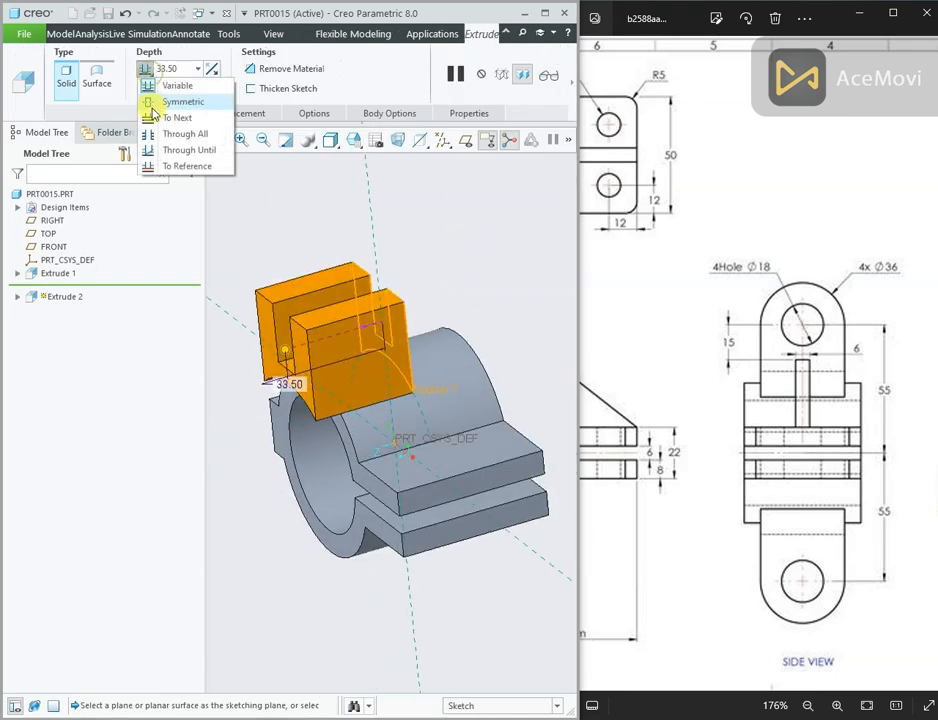
left_click(165, 100)
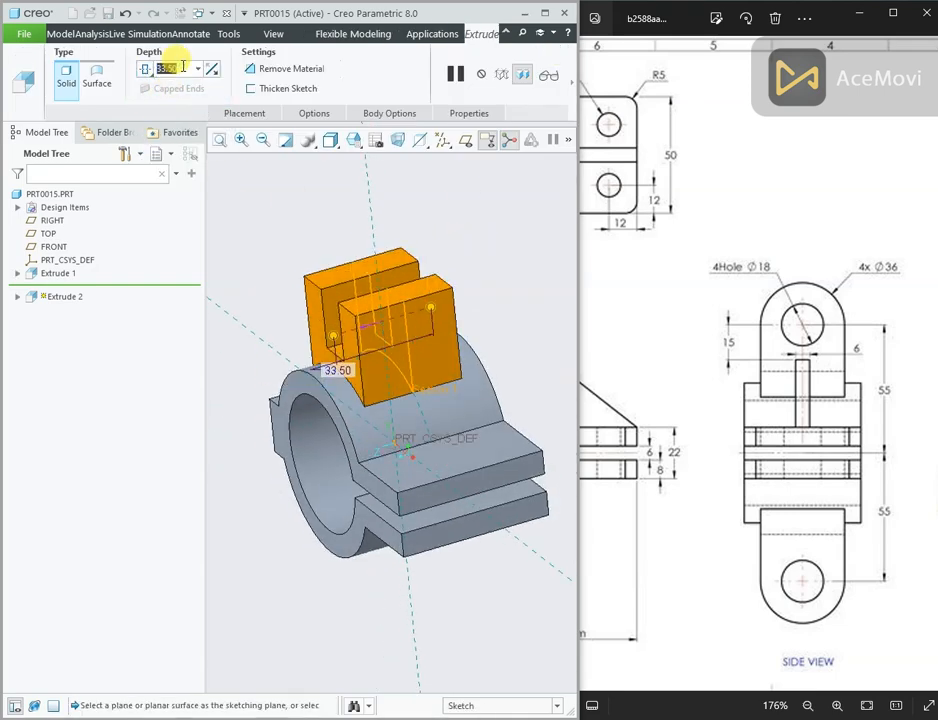
type("36")
key("Return")
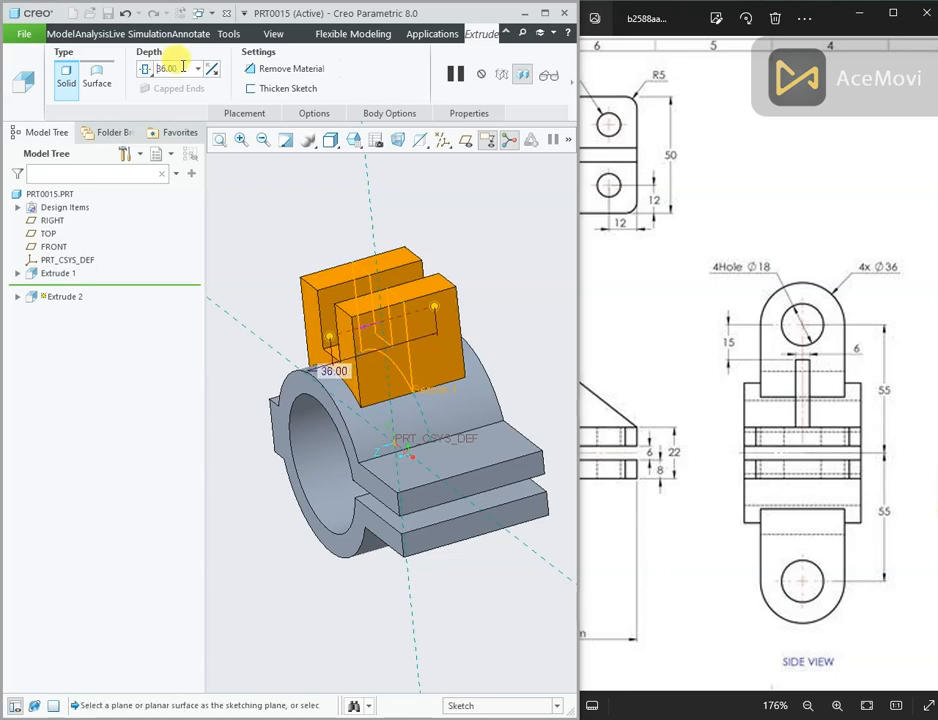
left_click(570, 80)
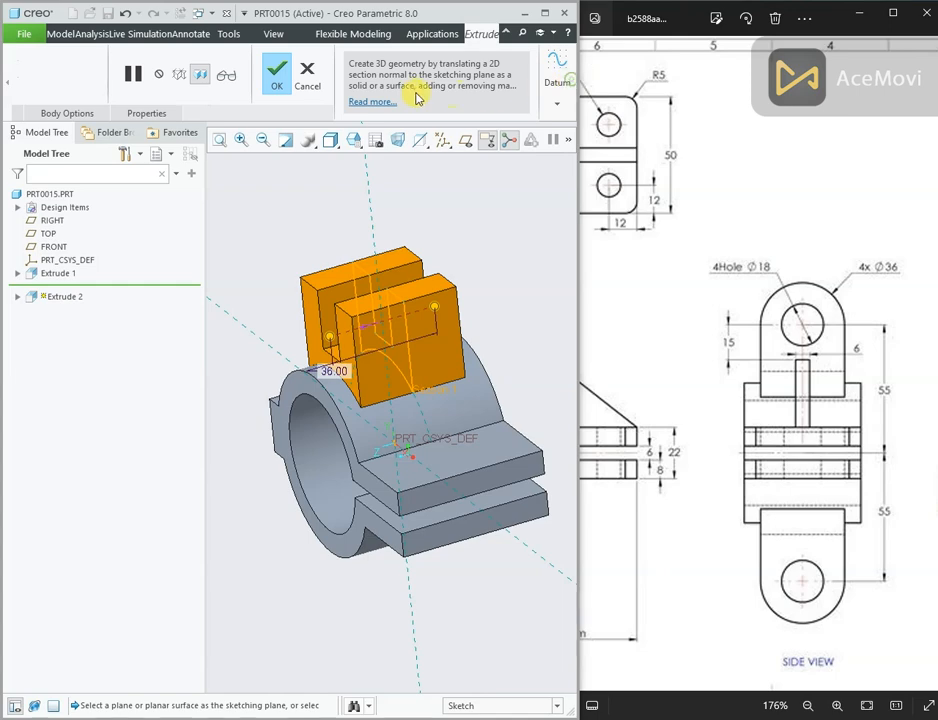
left_click(273, 85)
left_click(356, 226)
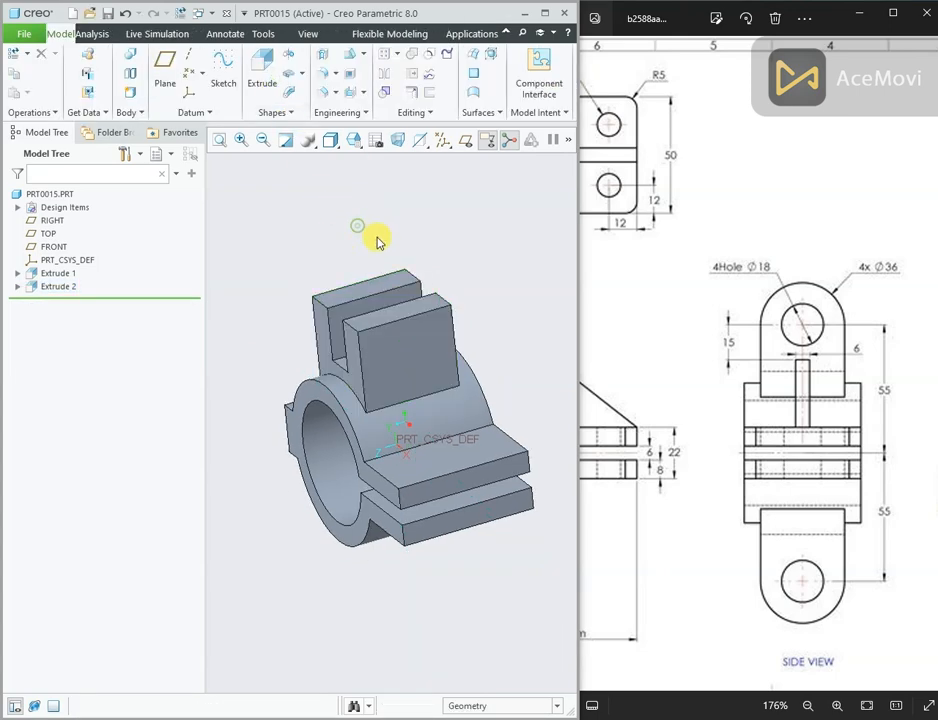
Step: Start an extrude sketch on the right lug's outer flat face and add the face's left and top edges as sketch references
left_click(413, 333)
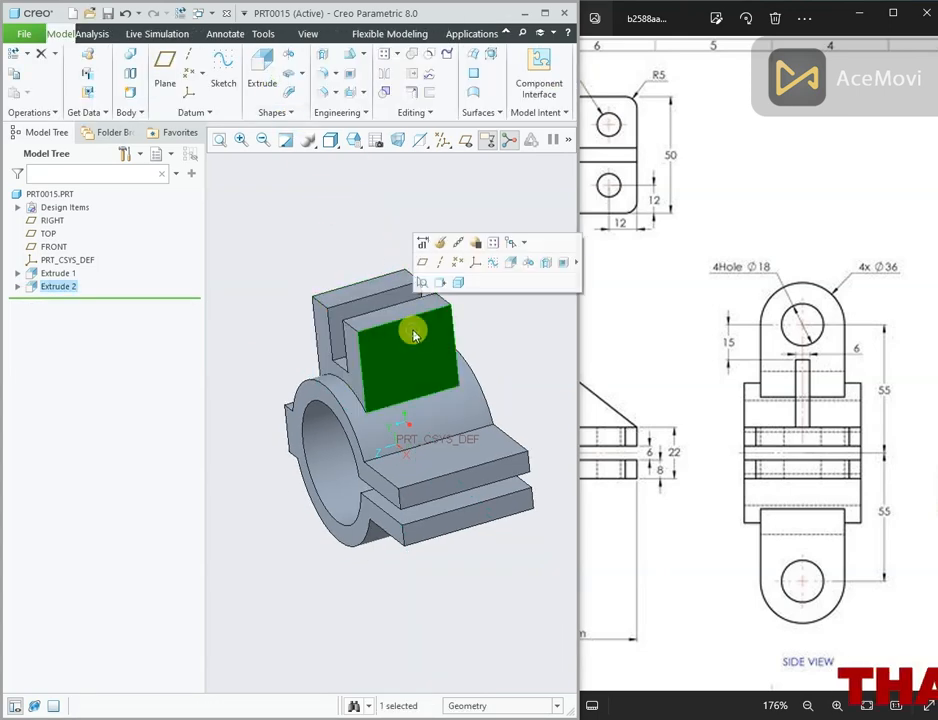
left_click(510, 263)
left_click(438, 140)
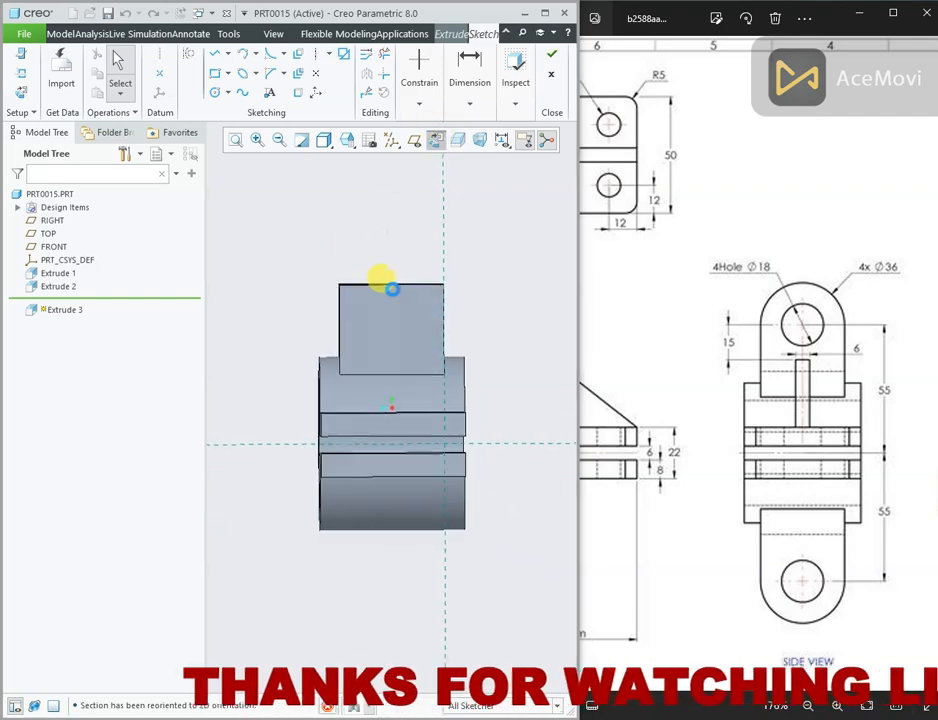
right_click(350, 242)
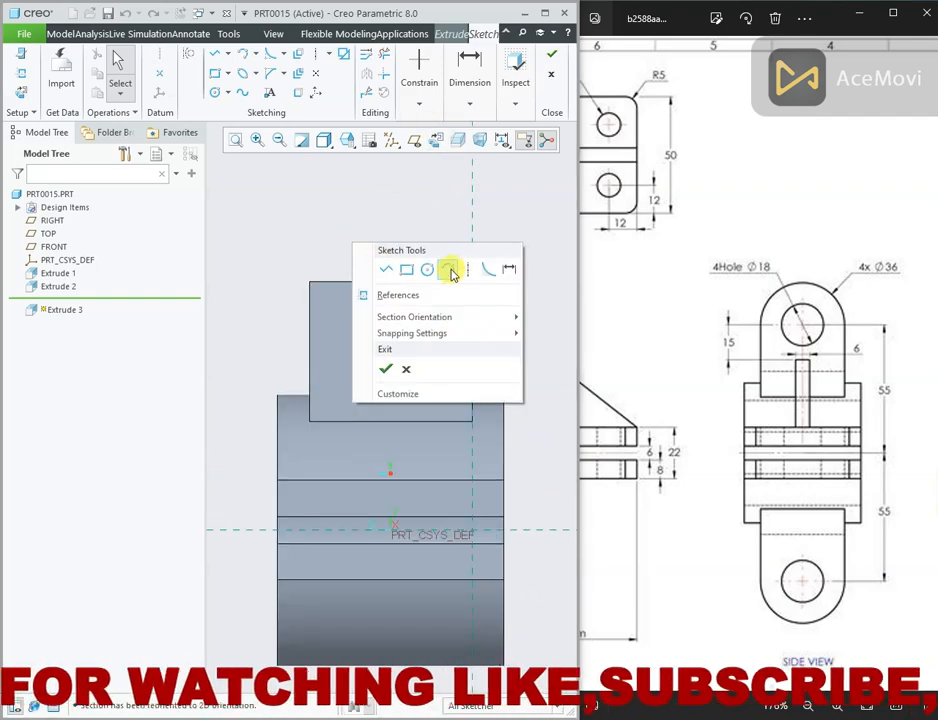
left_click(385, 293)
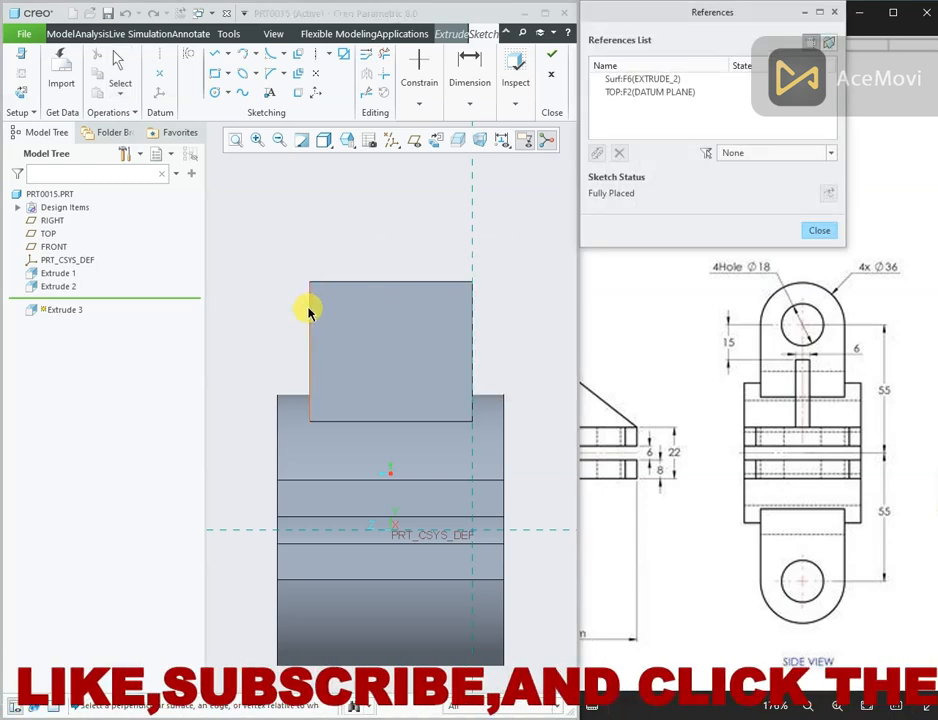
left_click(308, 308)
left_click(344, 286)
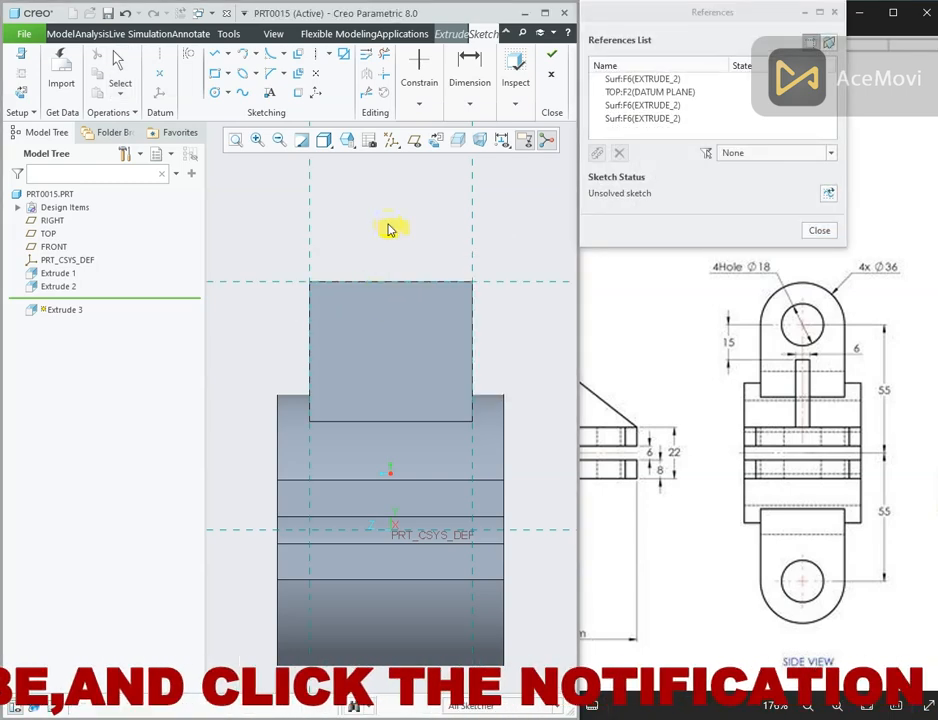
Step: Sketch a circle centred on the midpoint of the lug's top edge and passing through its top corner
right_click(389, 226)
left_click(474, 247)
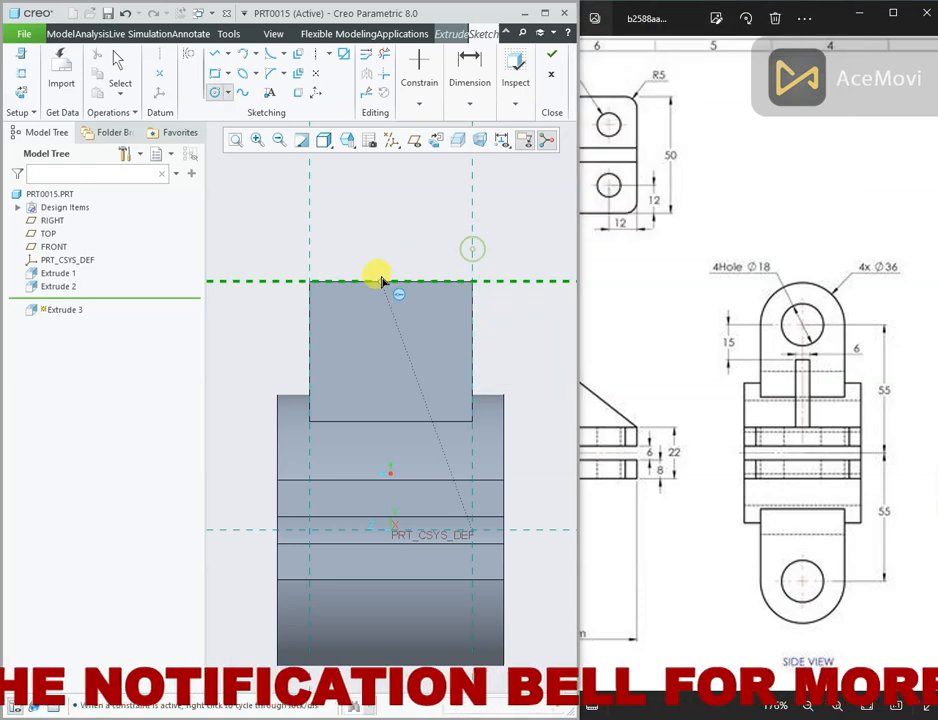
left_click(390, 281)
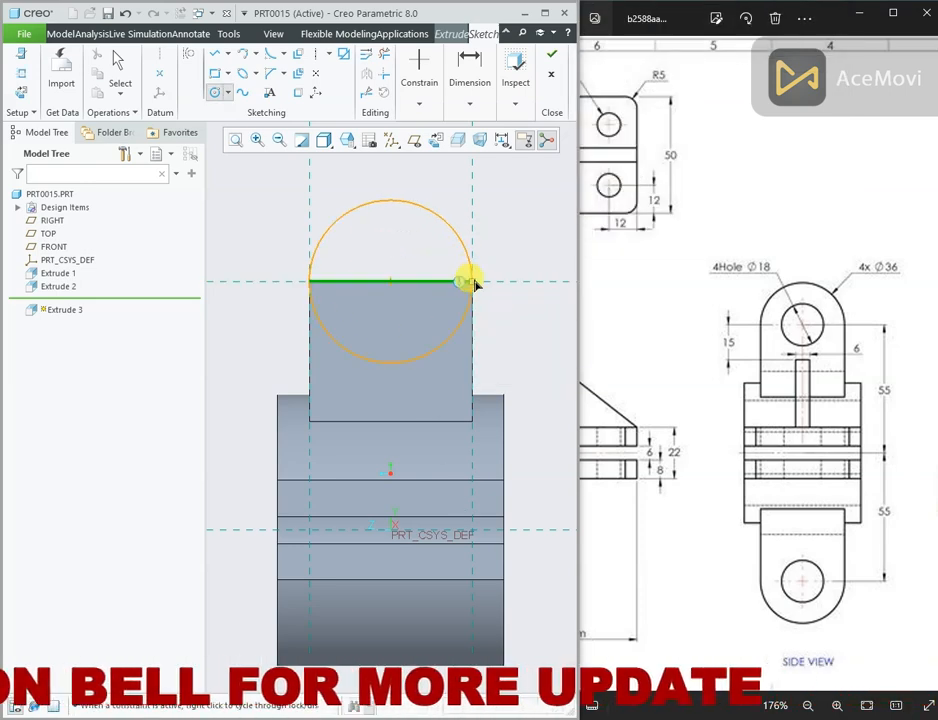
left_click(473, 280)
middle_click(388, 256)
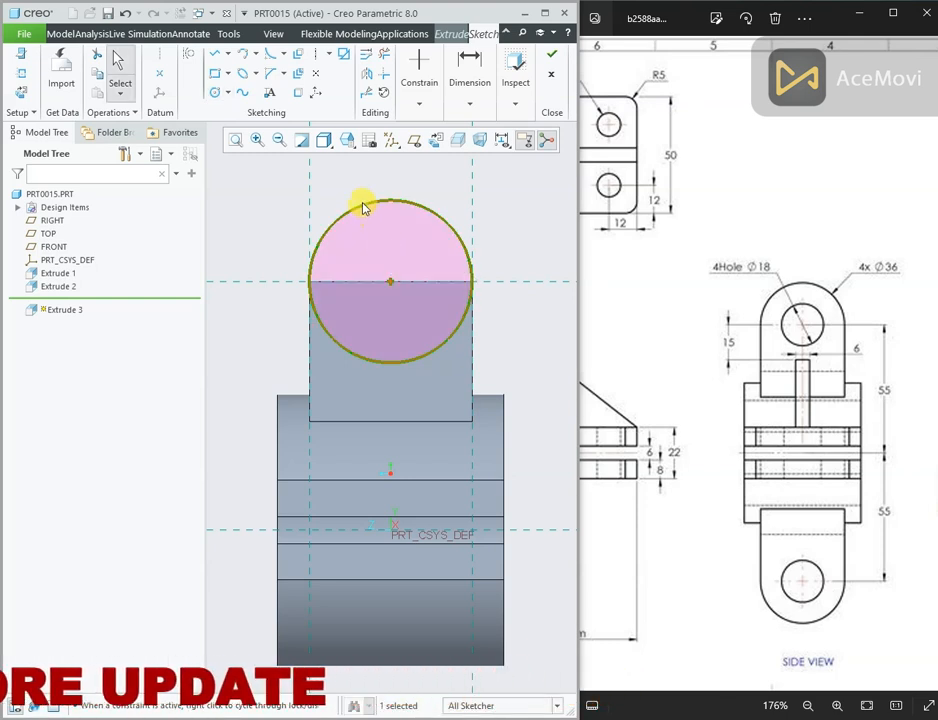
left_click(313, 167)
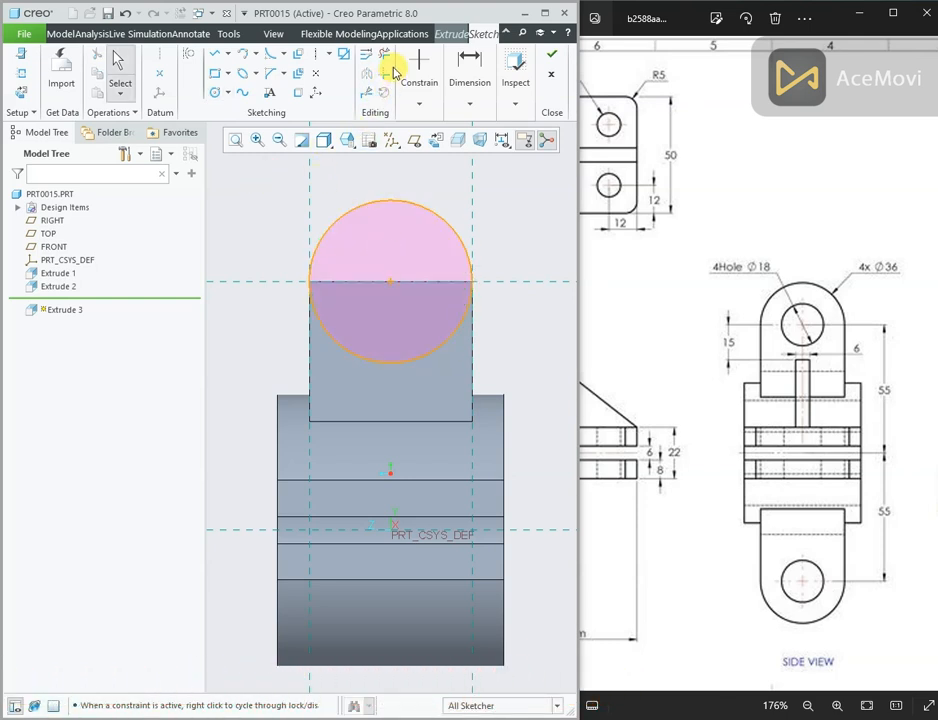
Step: Draw a horizontal line across the circle's diameter, joining the lug's two top corners
left_click(214, 55)
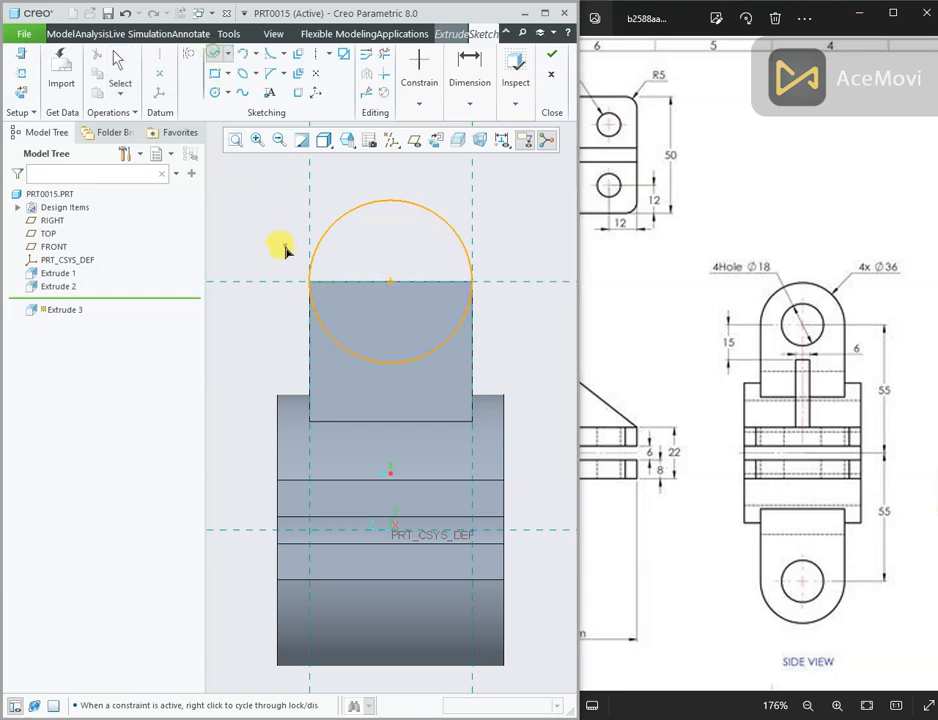
left_click(310, 281)
left_click(471, 282)
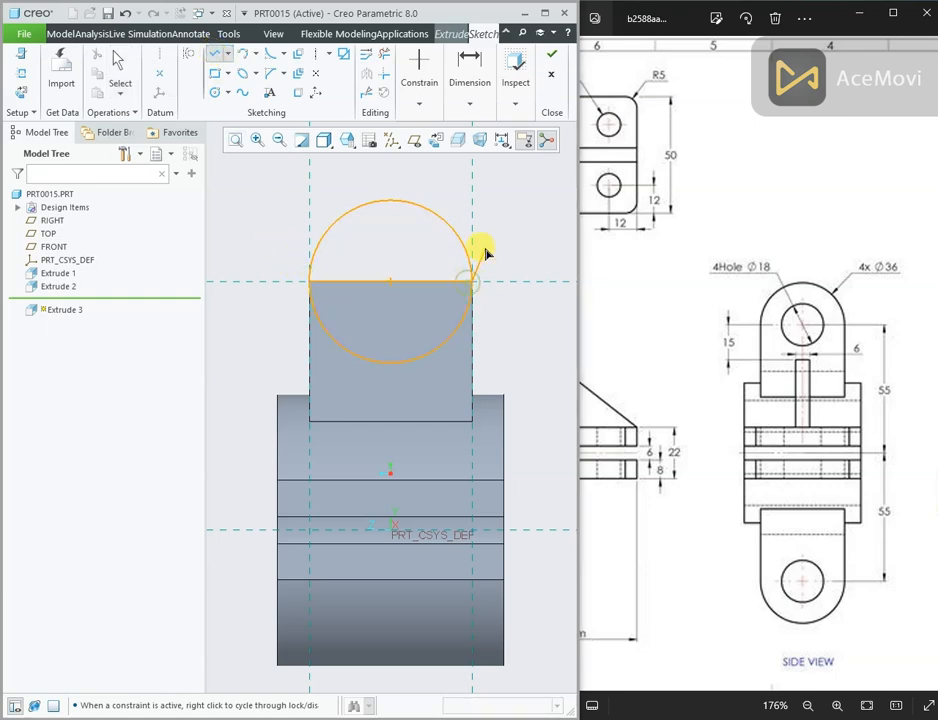
Step: Trim away the lower half of the circle below the diameter line and finish the rounded-end sketch
middle_click(486, 251)
left_click(390, 56)
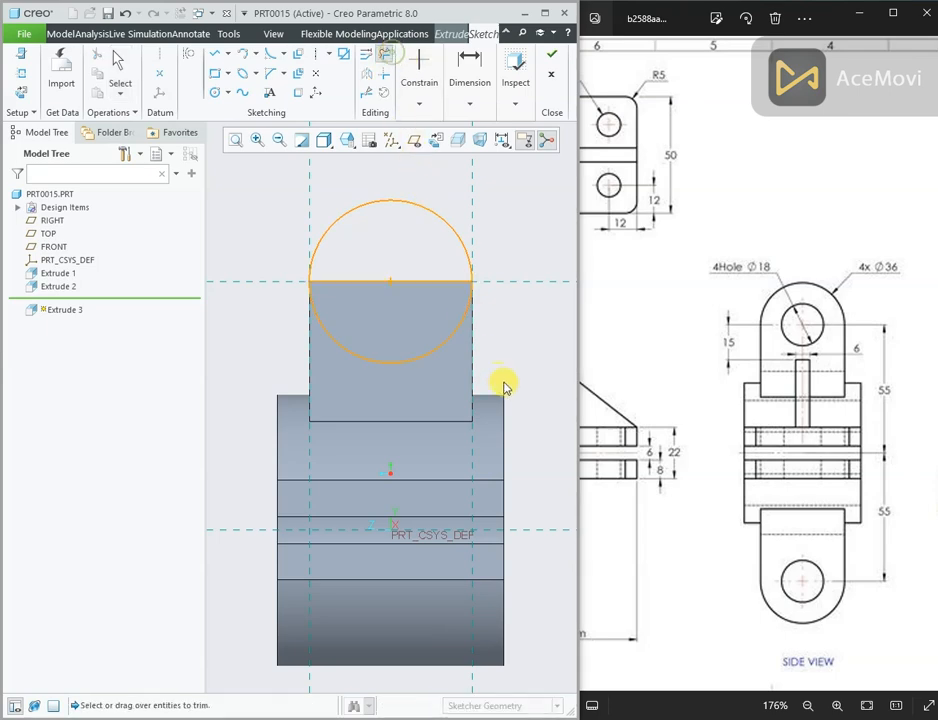
left_click_drag(503, 380, 293, 314)
mouse_move(293, 314)
middle_mouse_down()
mouse_move(322, 329)
mouse_move(398, 320)
mouse_move(398, 258)
mouse_move(470, 261)
mouse_move(429, 255)
mouse_move(484, 147)
mouse_move(486, 190)
middle_mouse_up()
left_click(551, 55)
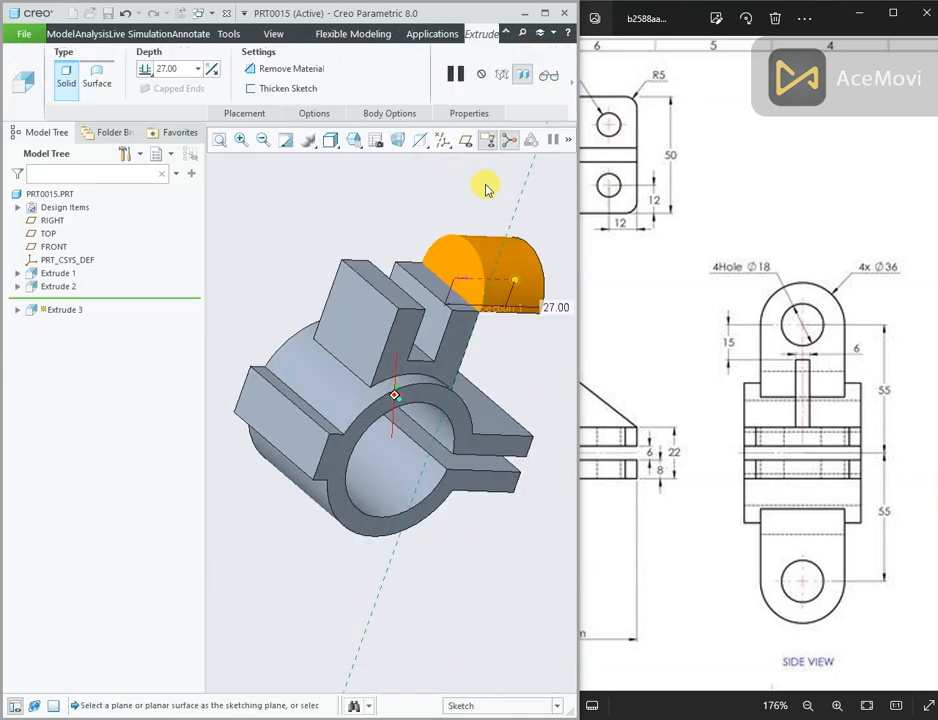
Step: Extrude the half-circle as a solid with its depth set To Reference at the right lug's inner slot face
left_click(146, 77)
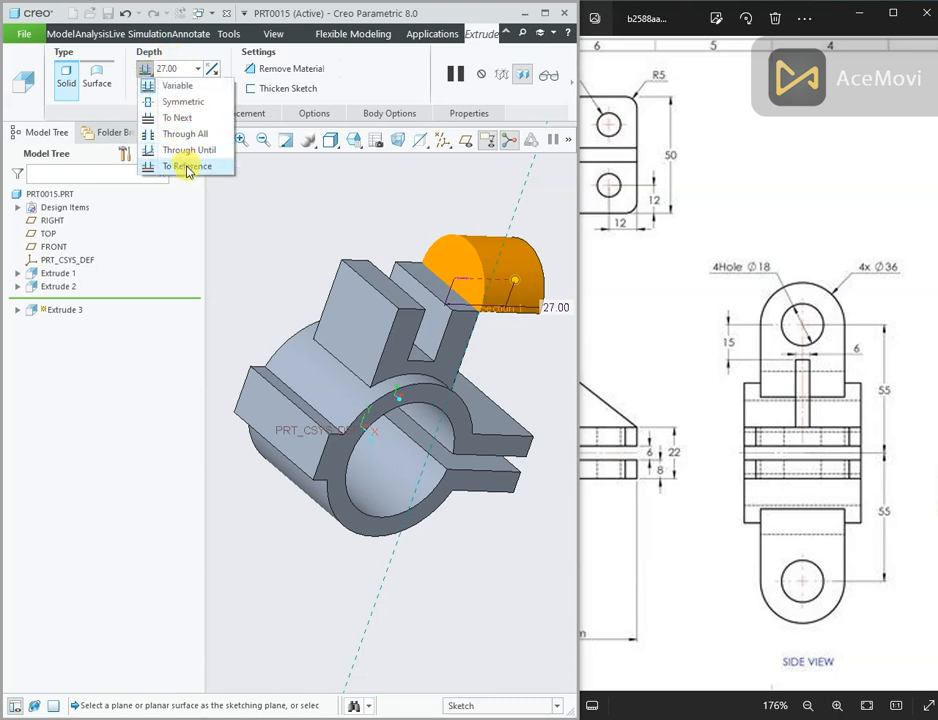
left_click(186, 166)
left_click(436, 306)
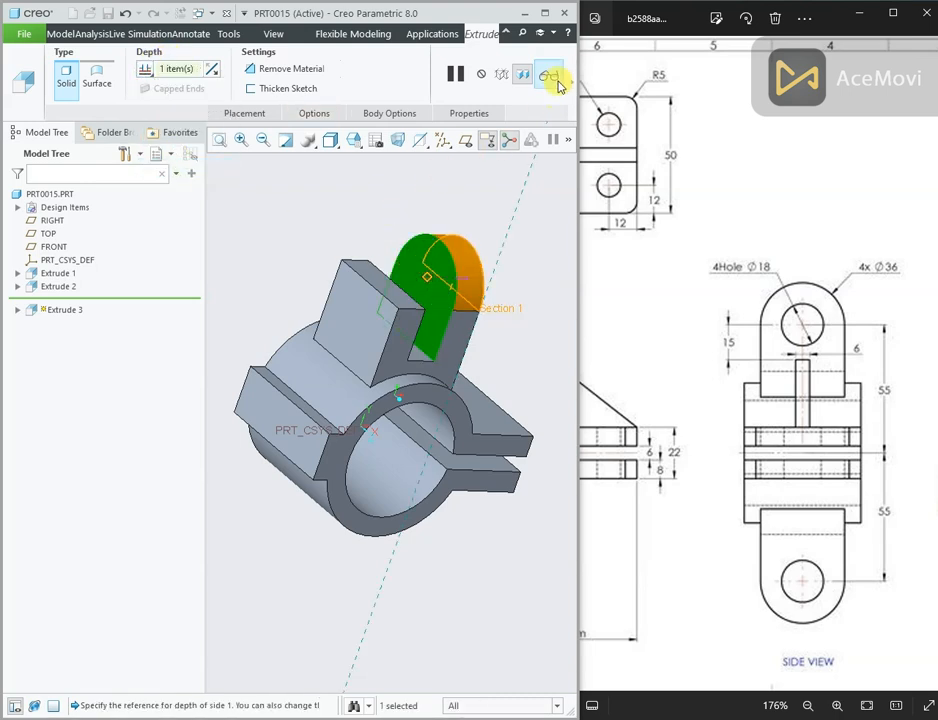
left_click(569, 84)
left_click(274, 74)
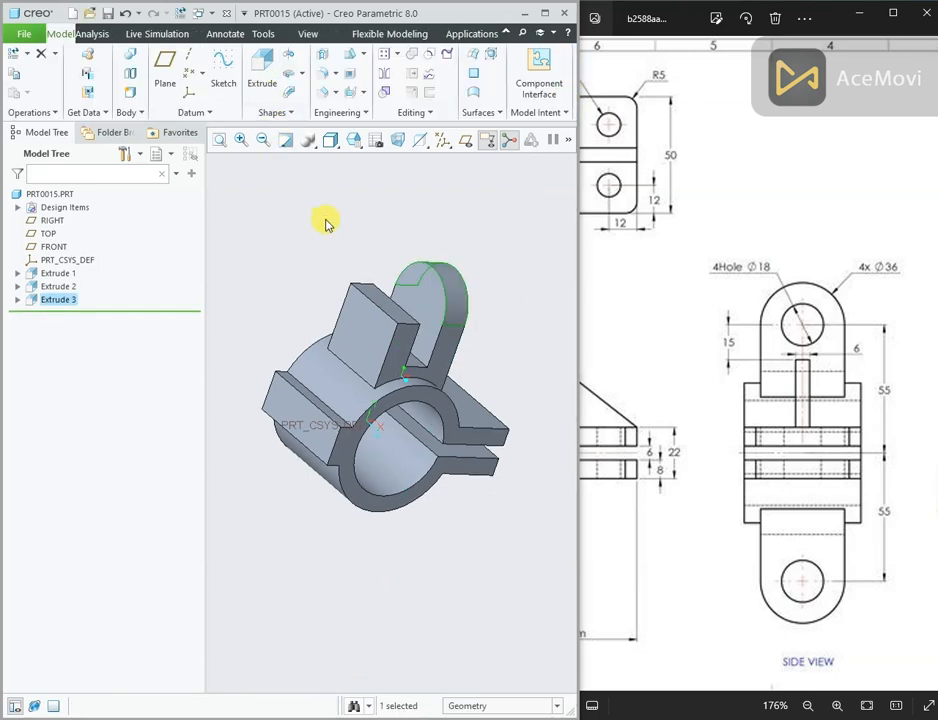
Step: Mirror Extrude 3 about the RIGHT datum plane to round the other lug, with datum planes displayed
right_click(63, 304)
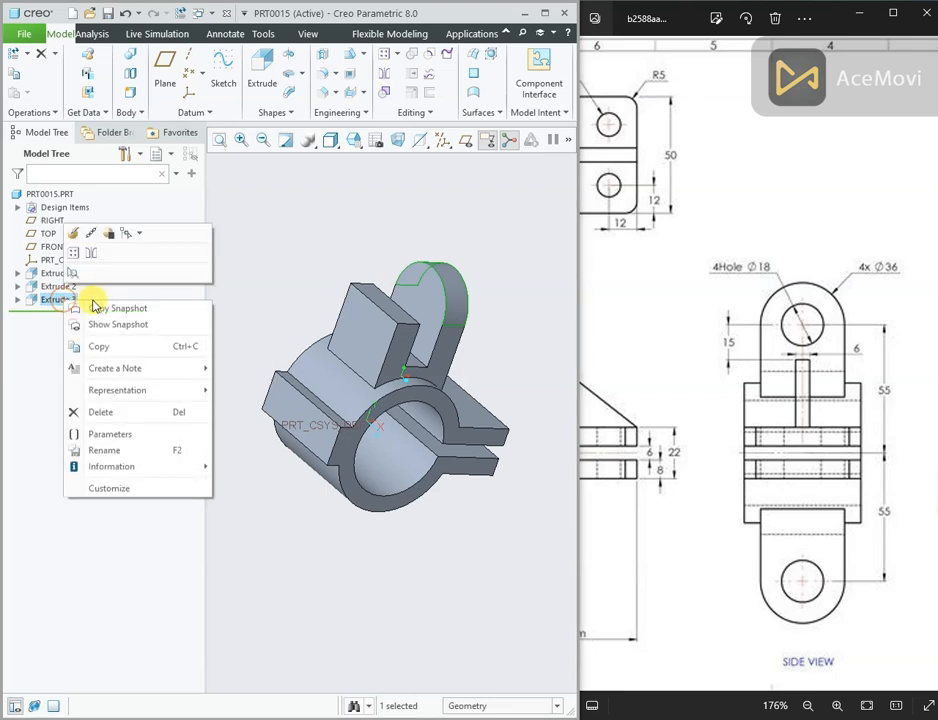
left_click(82, 263)
middle_click_drag(407, 328, 327, 310)
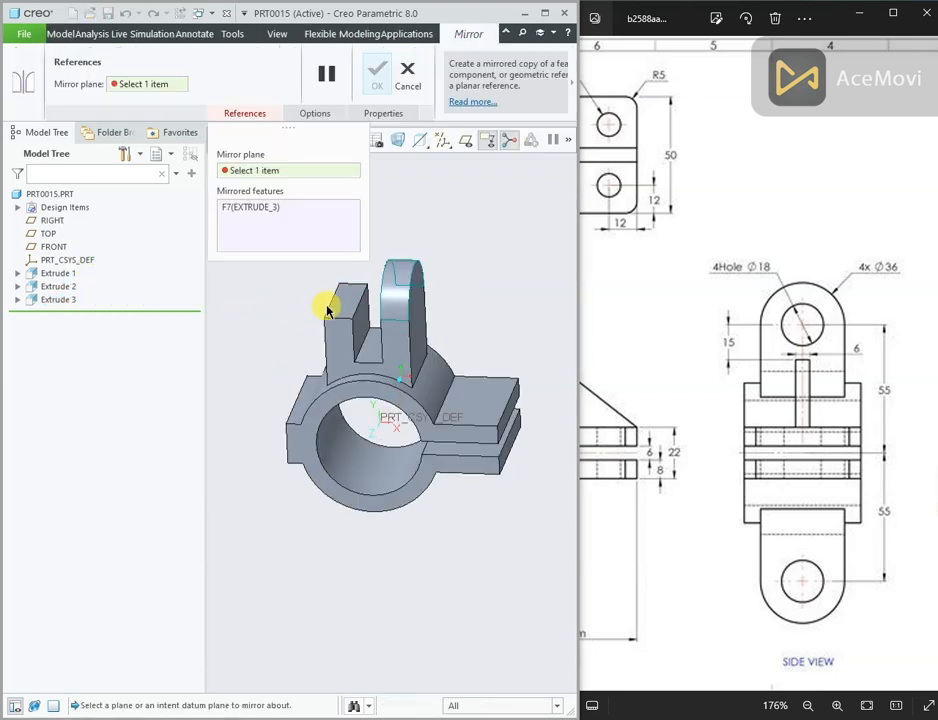
left_click(457, 141)
left_click(372, 248)
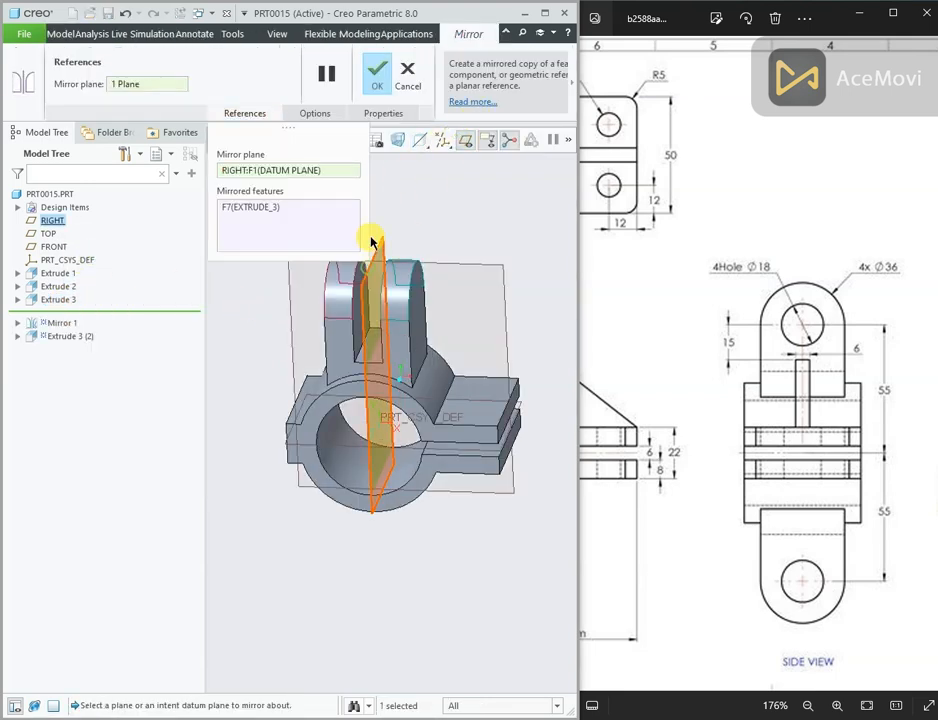
left_click(378, 72)
Step: Start an extrude sketch on the right lug's outer flat face and add its rounded top edge as a sketch reference
middle_click_drag(422, 226, 399, 215)
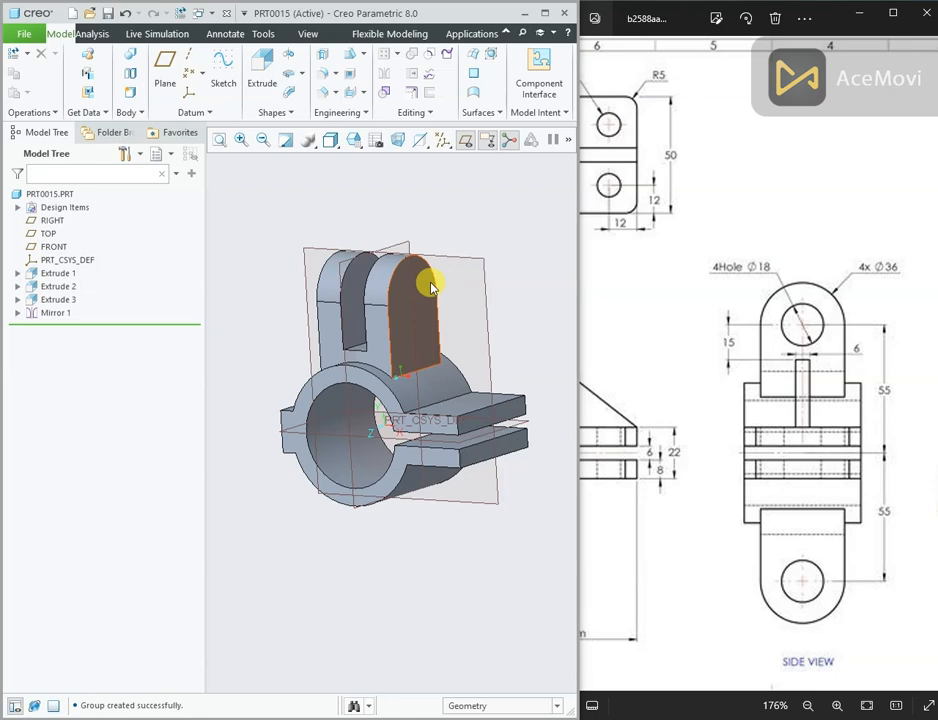
scroll(430, 287, "down", 2)
scroll(565, 290, "up", 2)
scroll(485, 293, "down", 2)
mouse_move(477, 272)
middle_mouse_down()
mouse_move(452, 260)
mouse_move(465, 278)
middle_mouse_up()
left_click(458, 276)
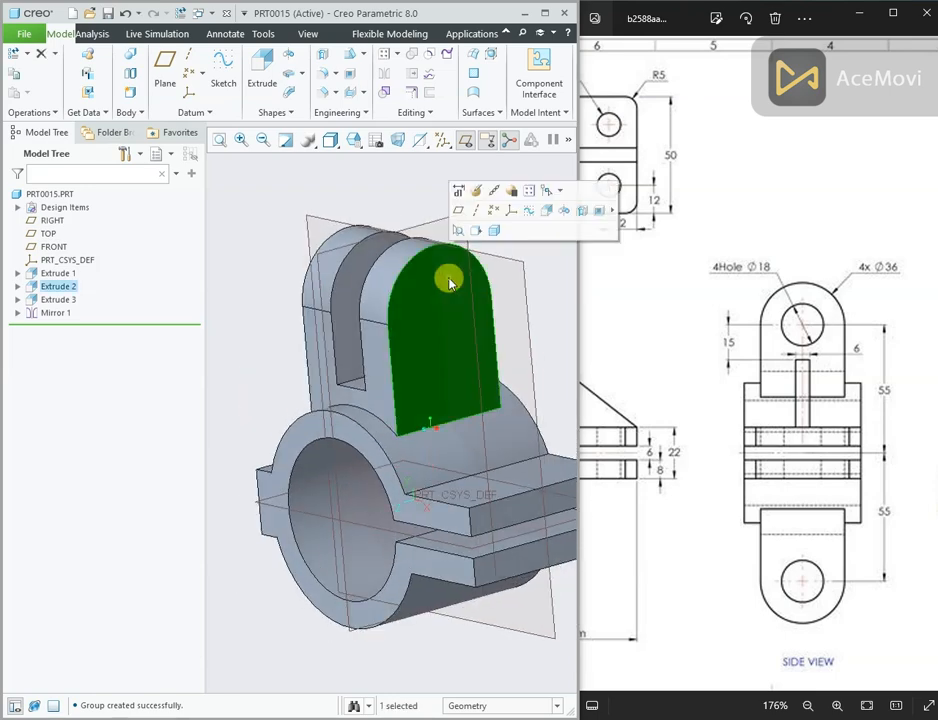
left_click(553, 212)
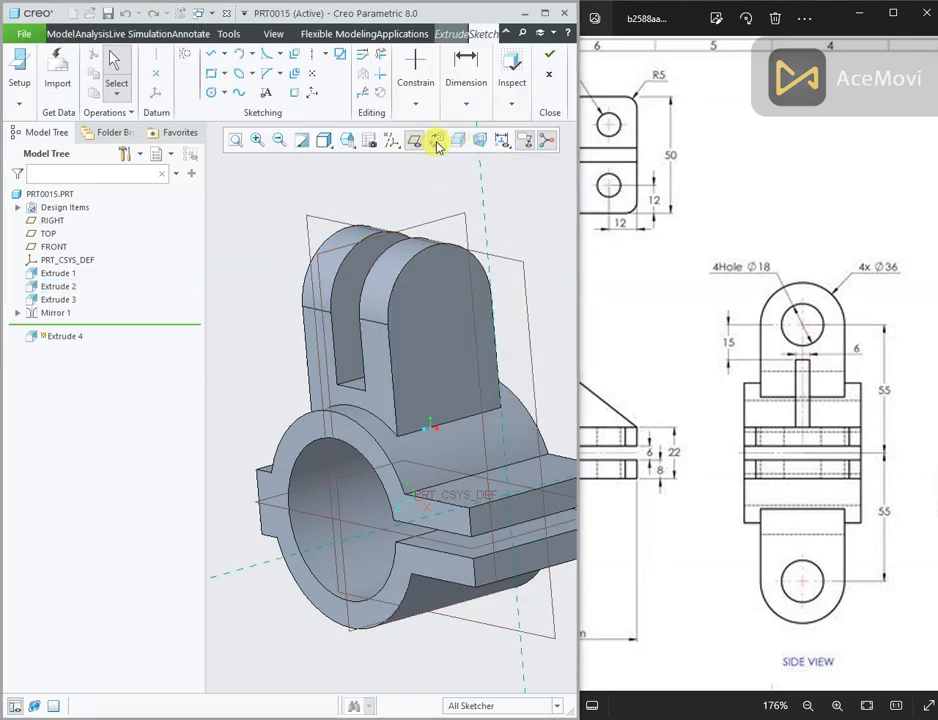
left_click(437, 143)
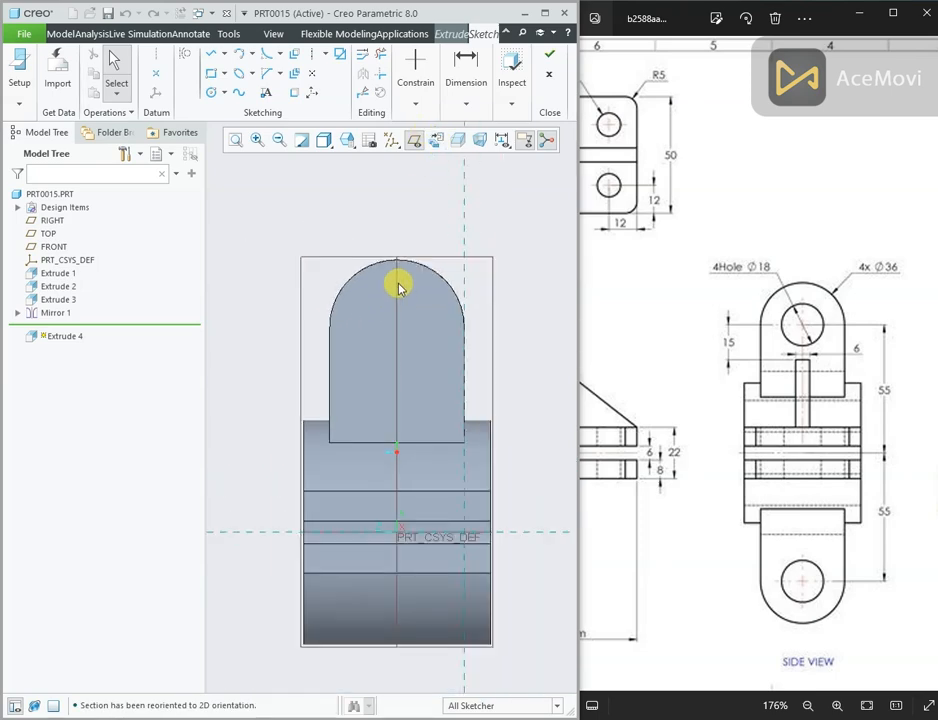
right_click(375, 203)
left_click(421, 255)
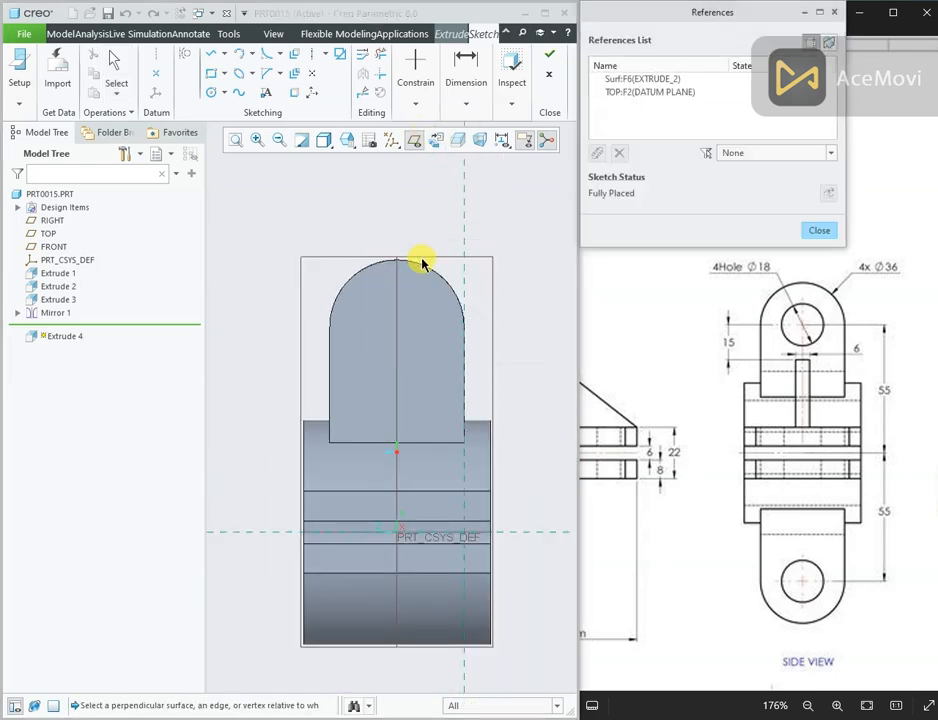
left_click(421, 266)
left_click(815, 230)
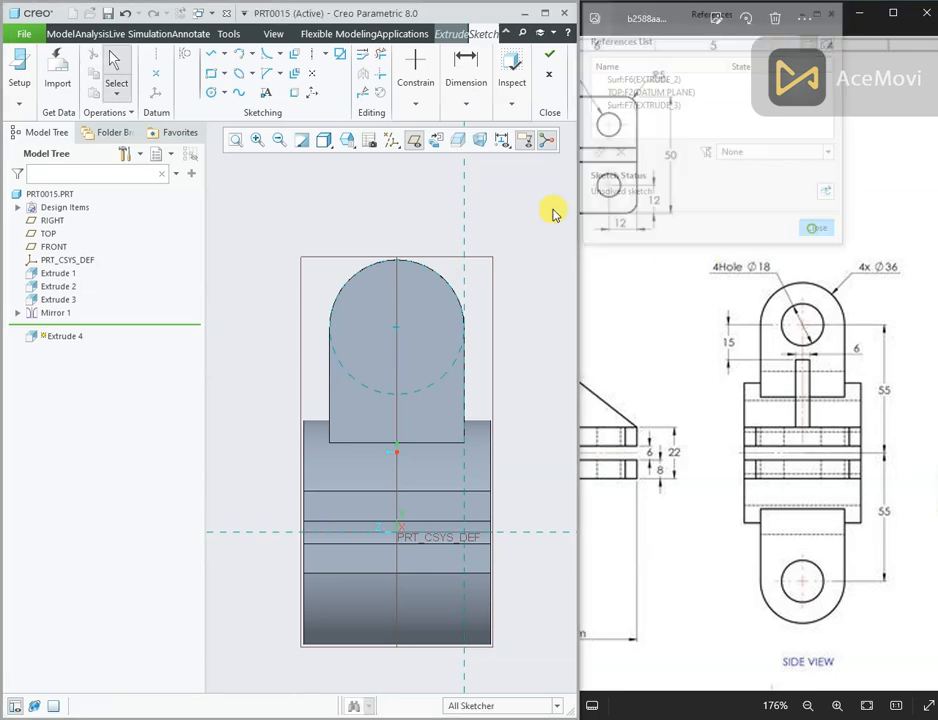
Step: Sketch a circle at the centre of the lug's rounded end and set its diameter to 18
left_click(211, 92)
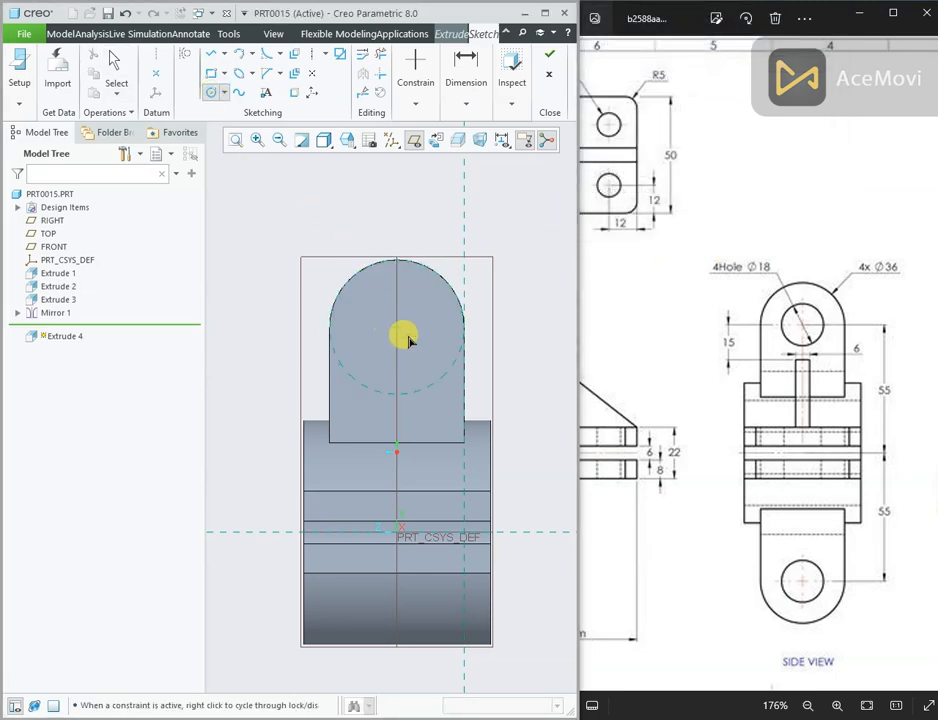
left_click(397, 328)
left_click(412, 308)
middle_click(371, 202)
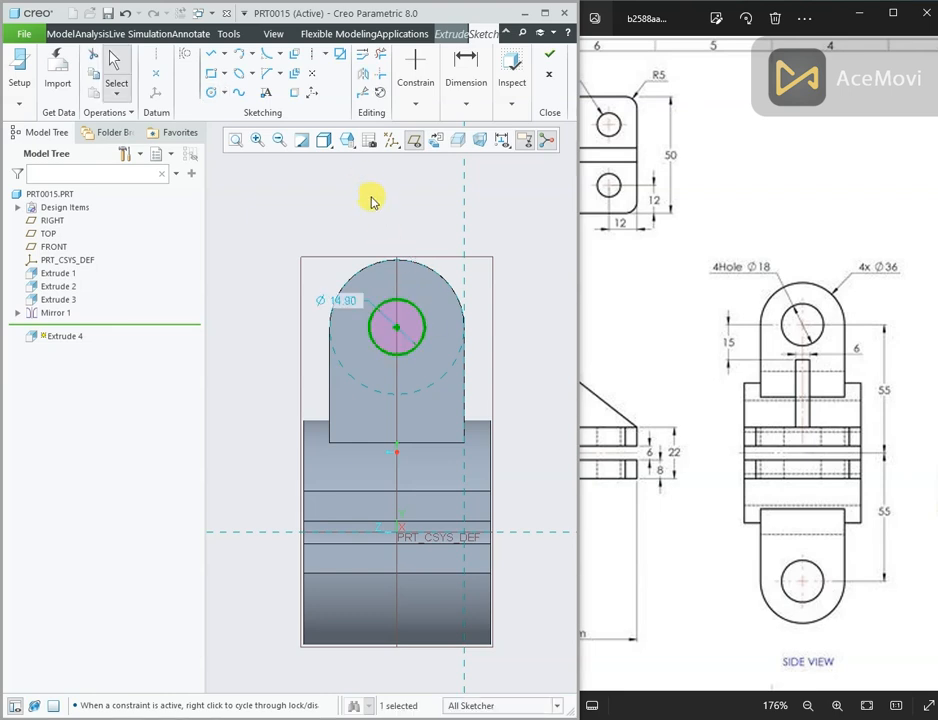
double_click(340, 299)
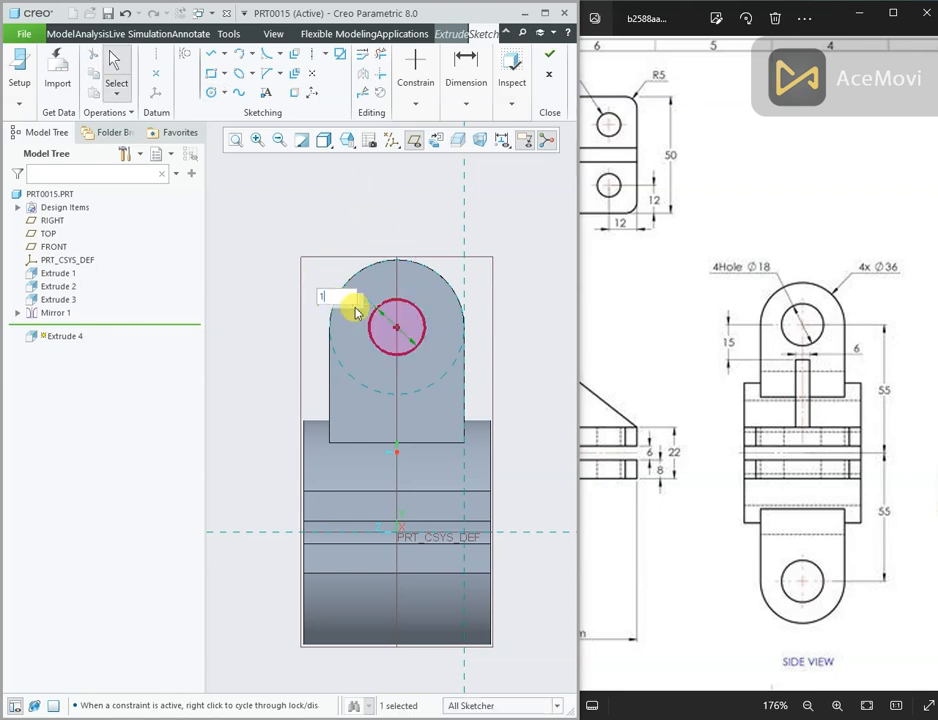
left_click(356, 313)
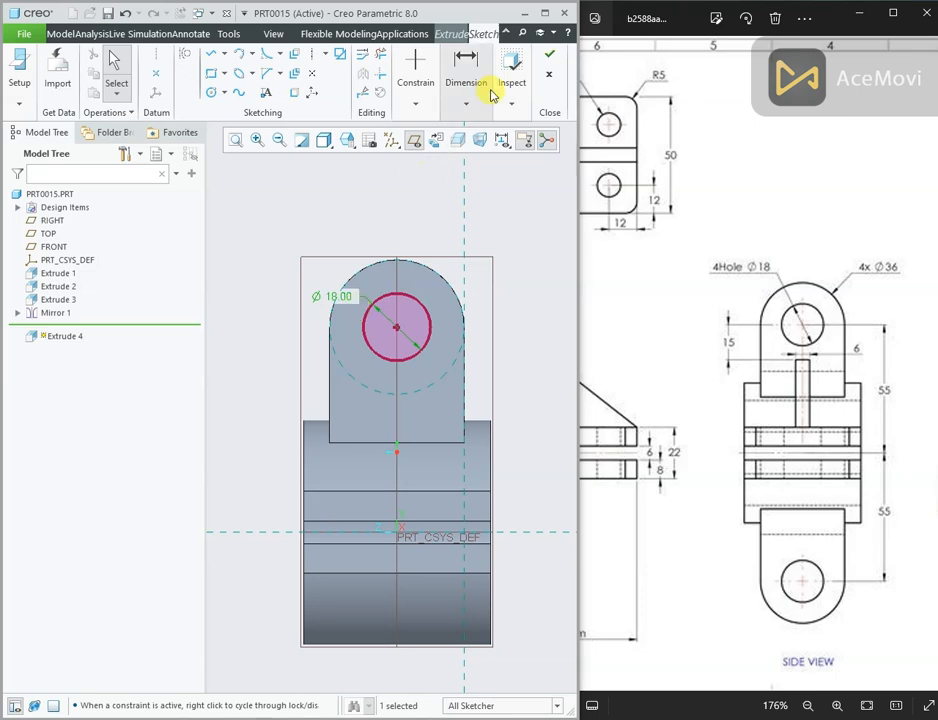
Step: Finish the circle sketch and extrude it through both upper lugs with Remove Material at a depth of about 46.4
left_click(548, 55)
mouse_move(429, 220)
middle_mouse_down()
mouse_move(506, 223)
mouse_move(517, 316)
middle_mouse_up()
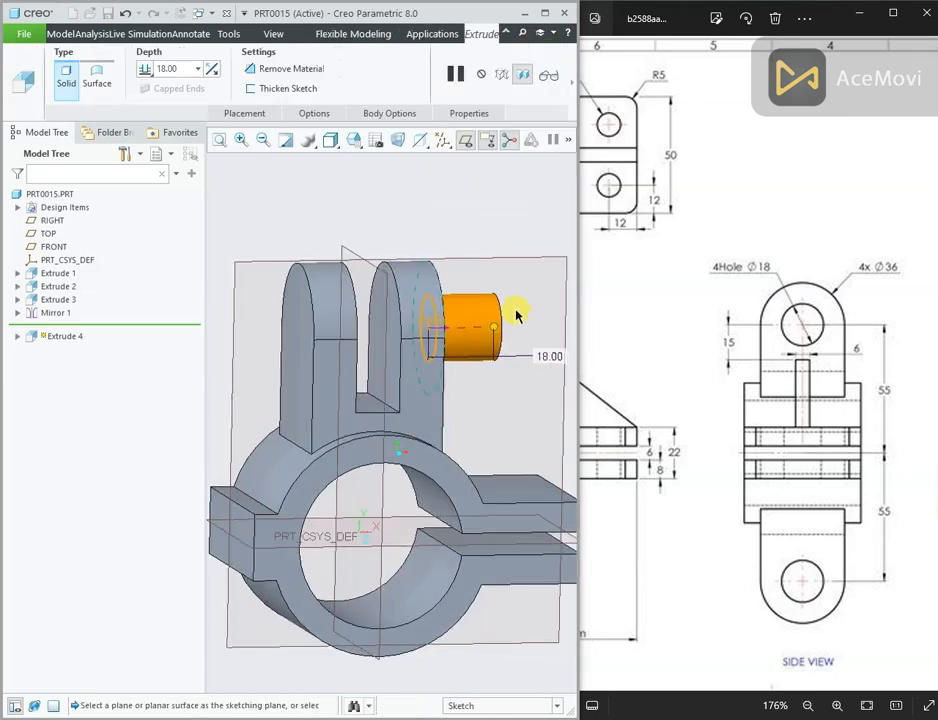
left_click_drag(494, 335, 258, 329)
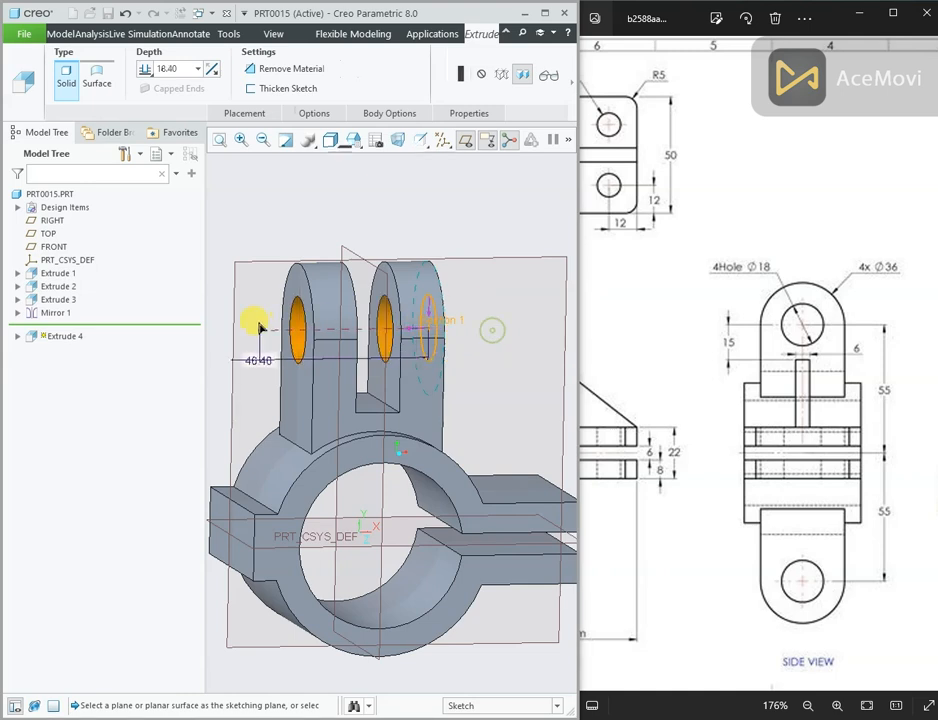
left_click(285, 69)
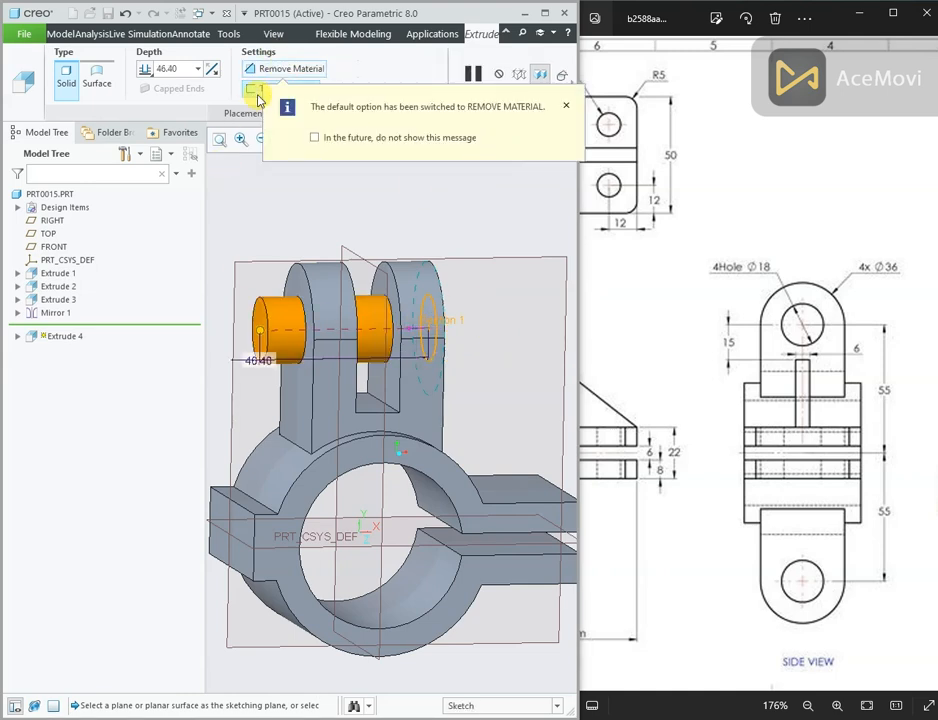
left_click(287, 68)
left_click(562, 76)
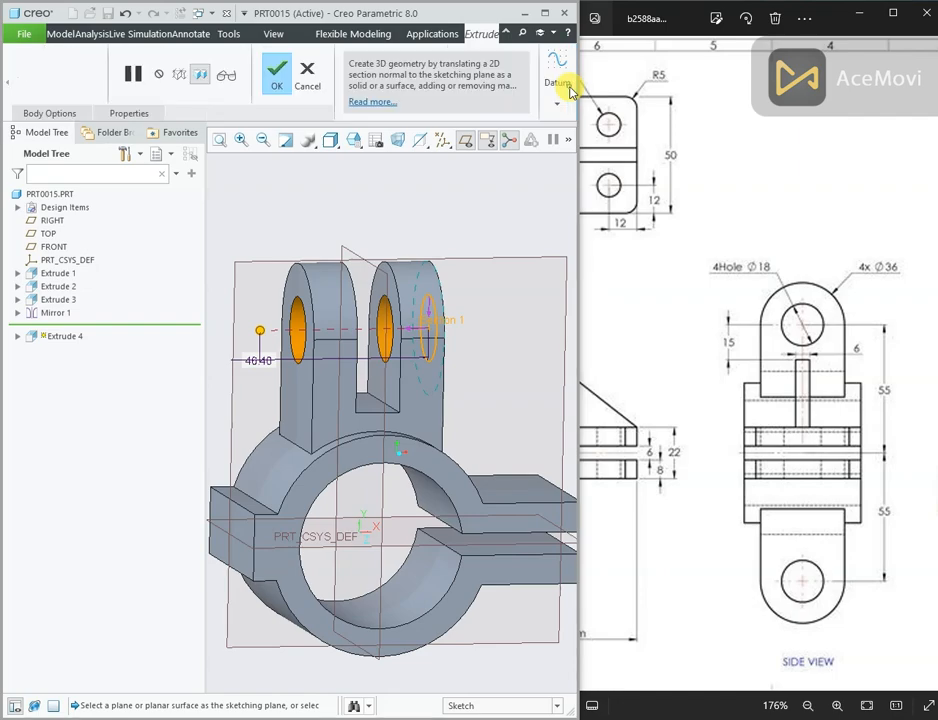
middle_click(363, 156)
middle_click_drag(473, 209, 445, 218)
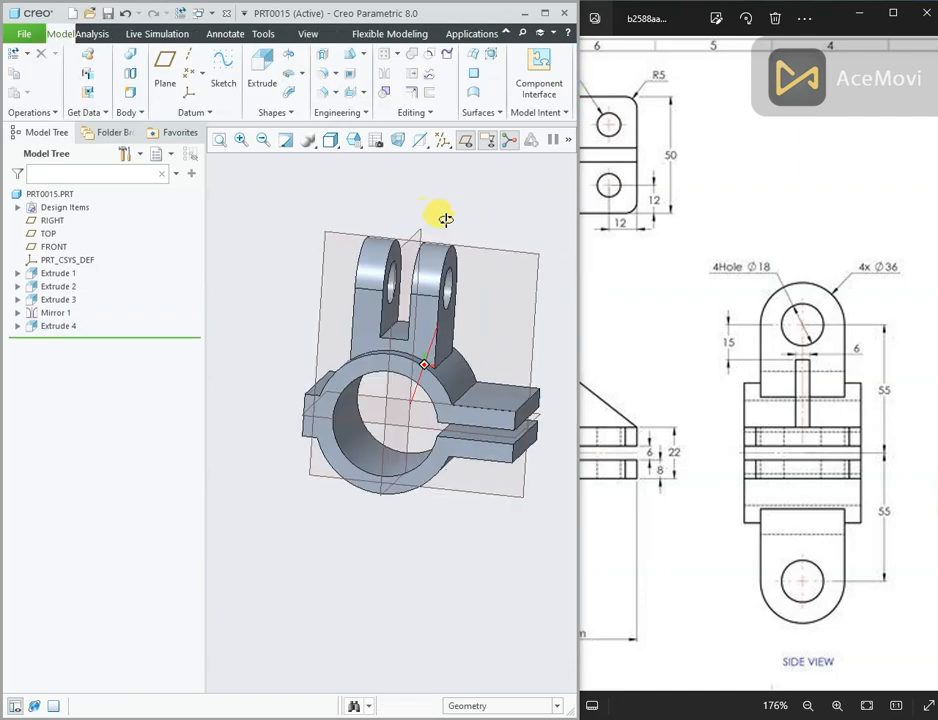
Step: Group Extrude 2, Extrude 3, Mirror 1 and Extrude 4 into one local group
left_click(57, 316)
left_click(59, 327, "ctrl")
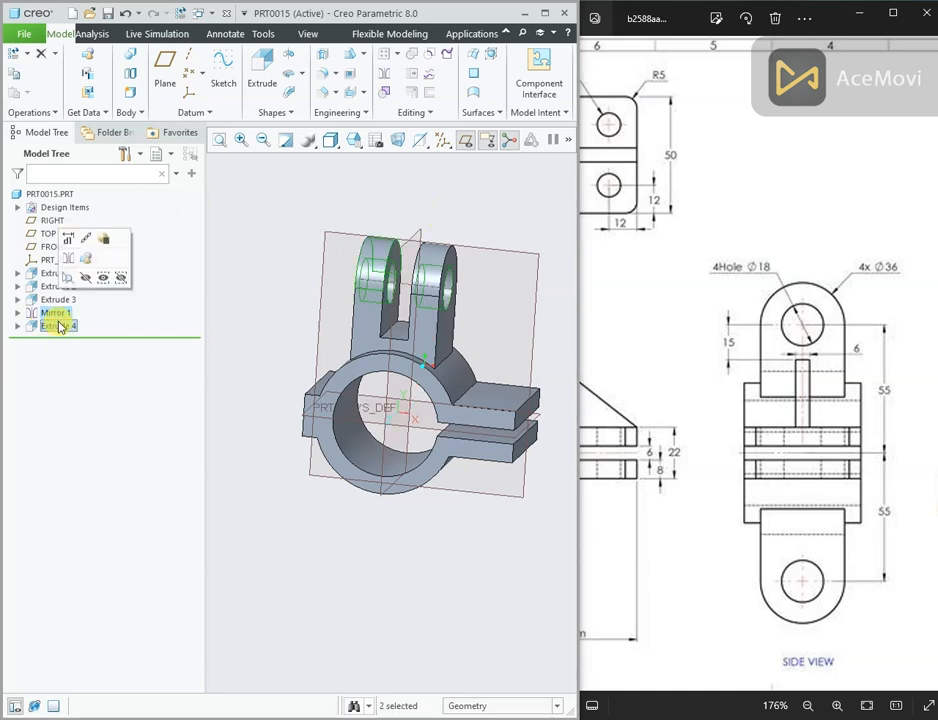
left_click(59, 299, "ctrl")
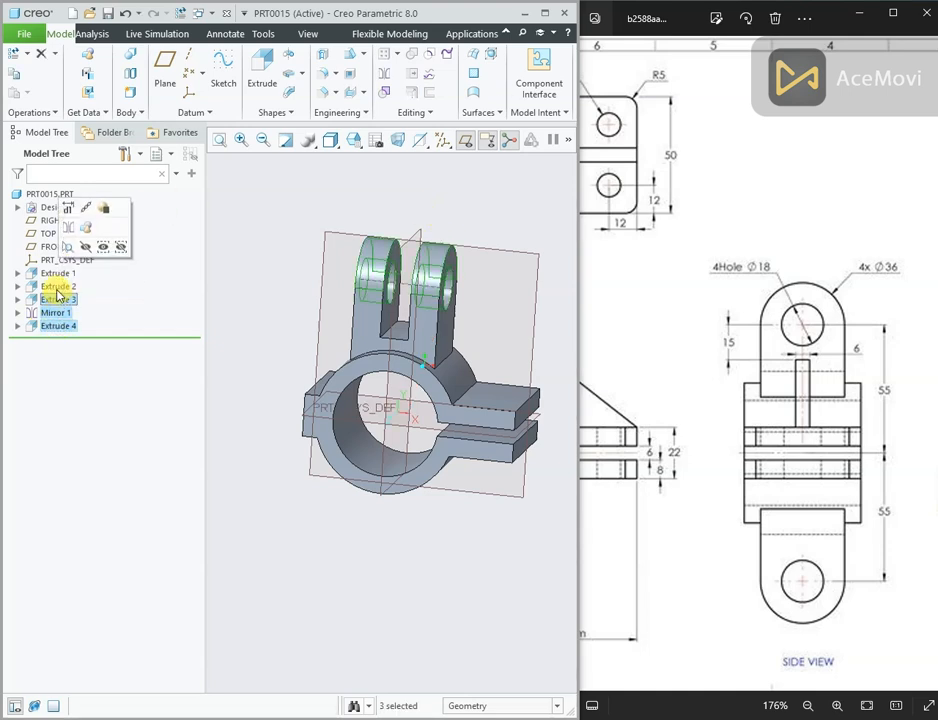
left_click(57, 287, "ctrl")
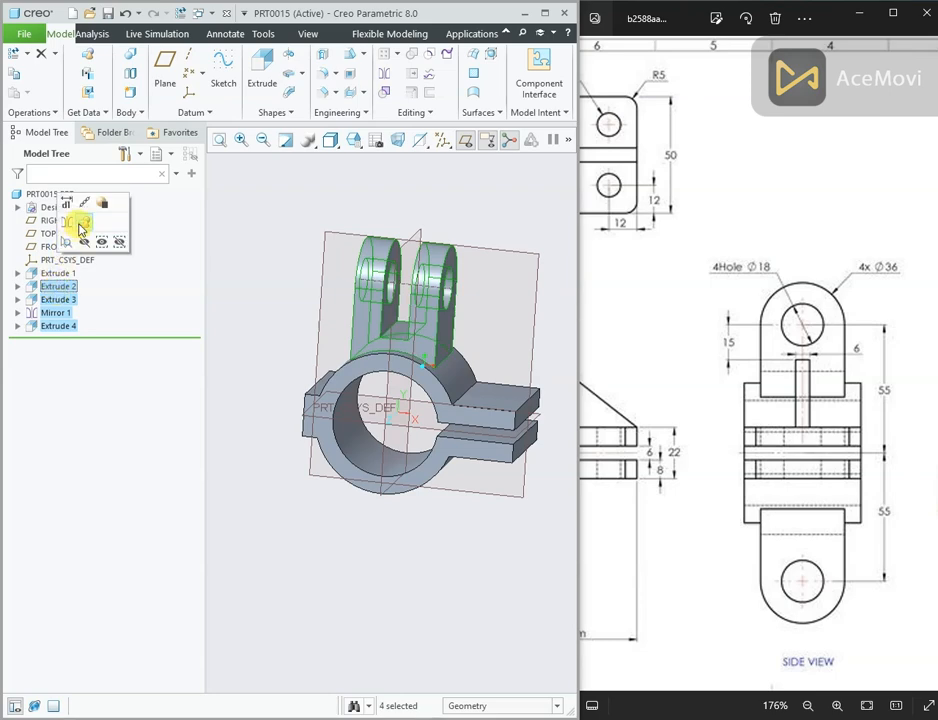
left_click(79, 226)
Step: Mirror the fork lug group about the TOP datum plane to create the lower fork
left_click(82, 287)
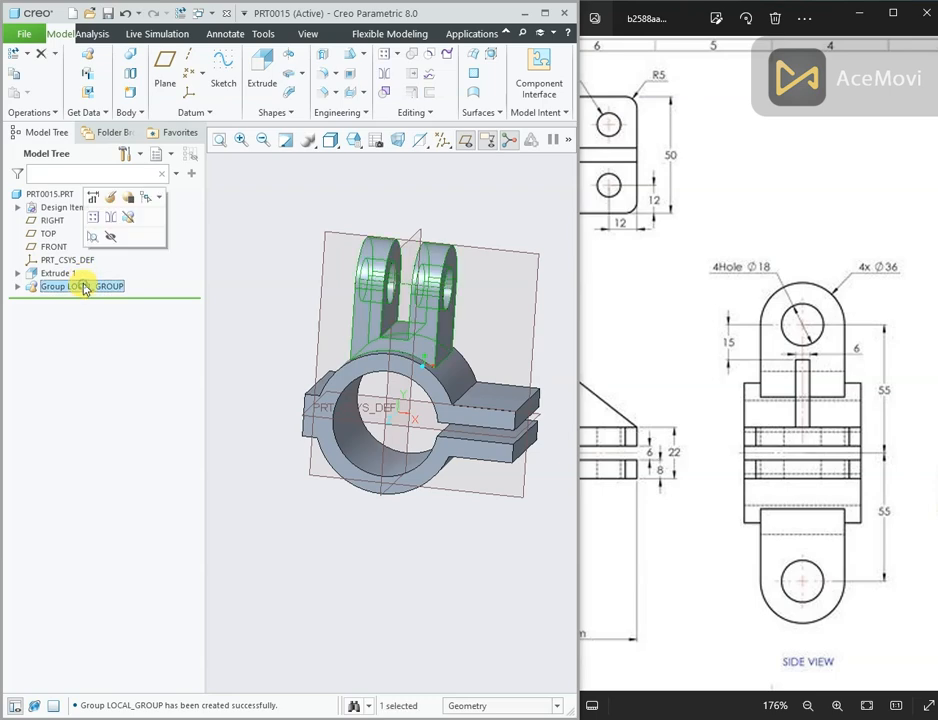
left_click(104, 222)
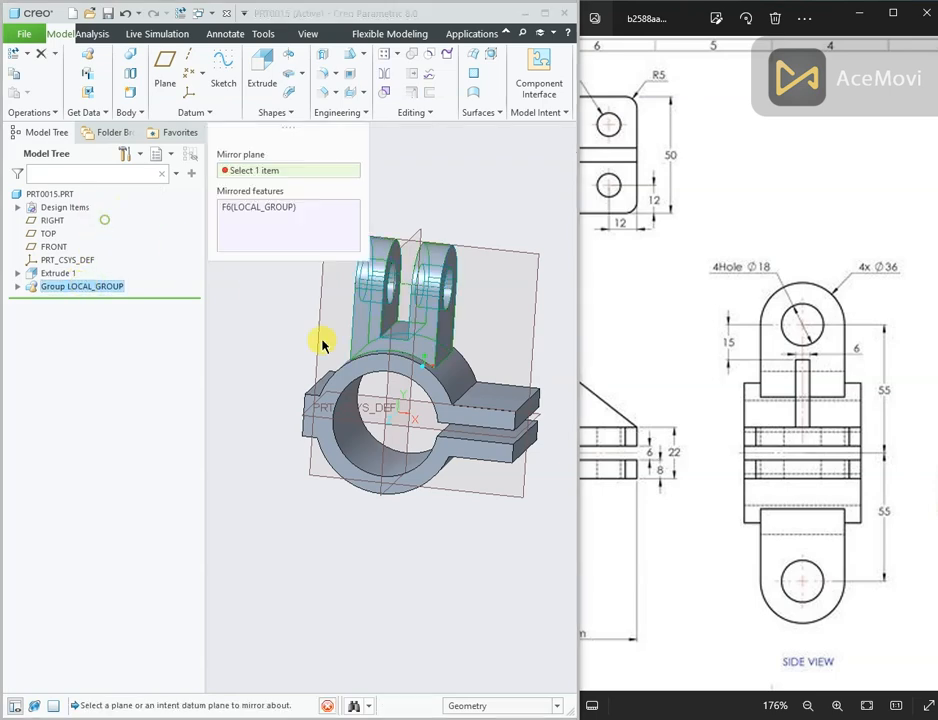
left_click(364, 418)
left_click(384, 86)
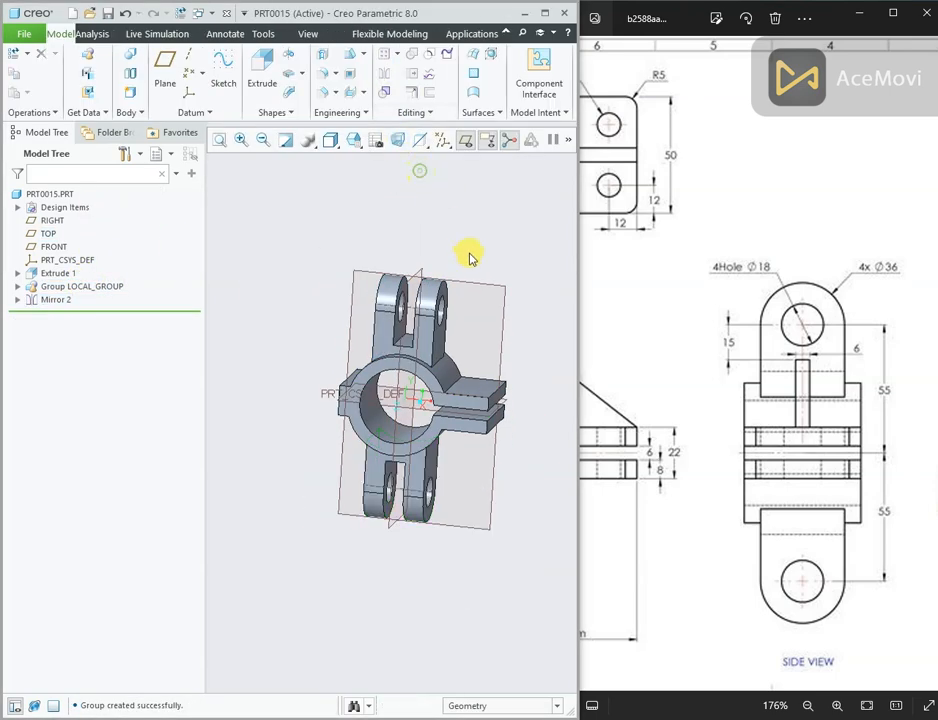
Step: Check the rib in the reference drawing's front and side views and start a Profile Rib sketch on the FRONT plane
mouse_move(471, 255)
middle_mouse_down()
mouse_move(326, 256)
mouse_move(473, 272)
mouse_move(429, 283)
mouse_move(489, 390)
mouse_move(465, 368)
mouse_move(341, 356)
mouse_move(517, 375)
mouse_move(504, 383)
middle_mouse_up()
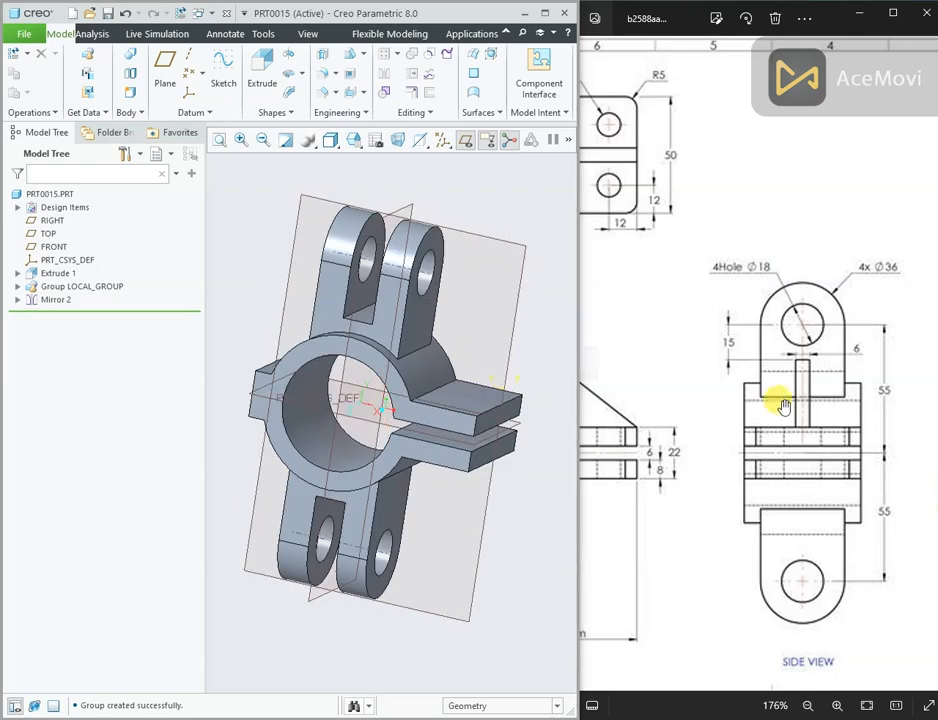
scroll(779, 392, "left", 3)
left_click_drag(779, 394, 745, 400)
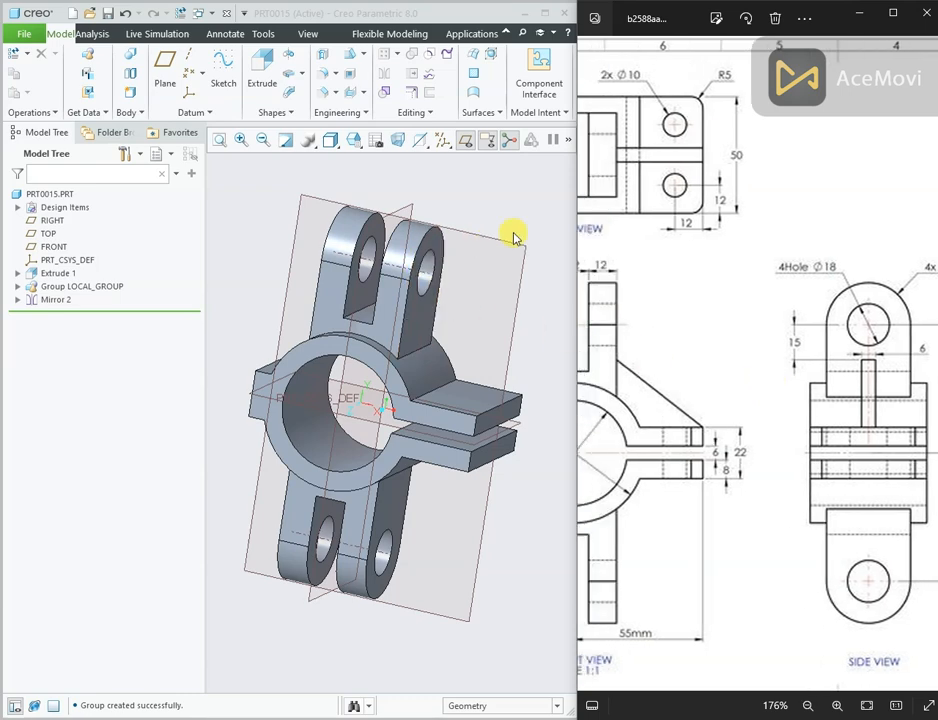
scroll(781, 385, "right", 3)
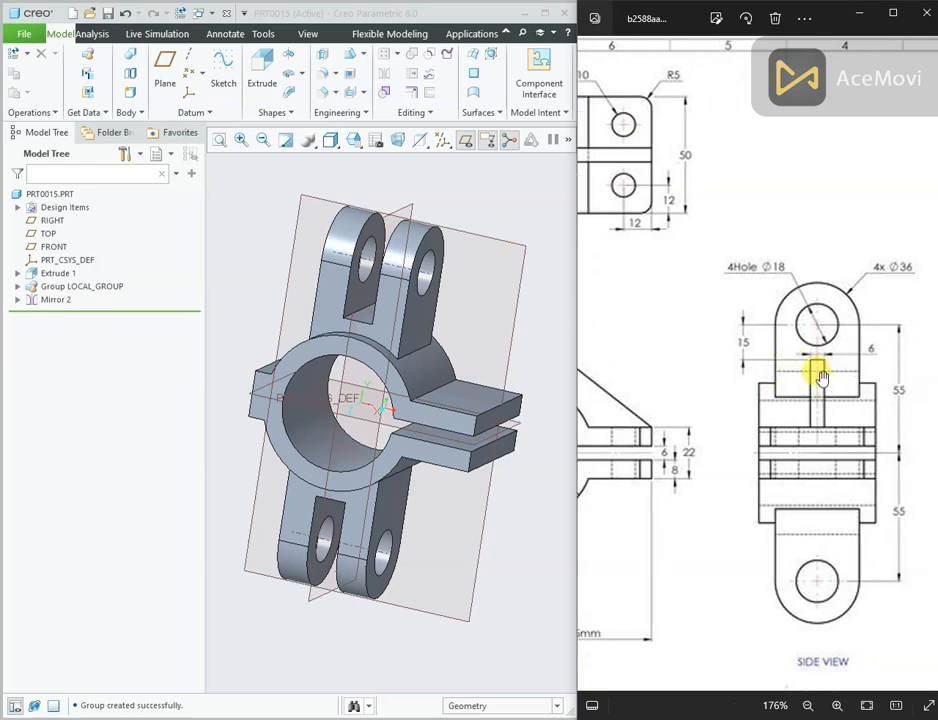
scroll(768, 360, "left", 3)
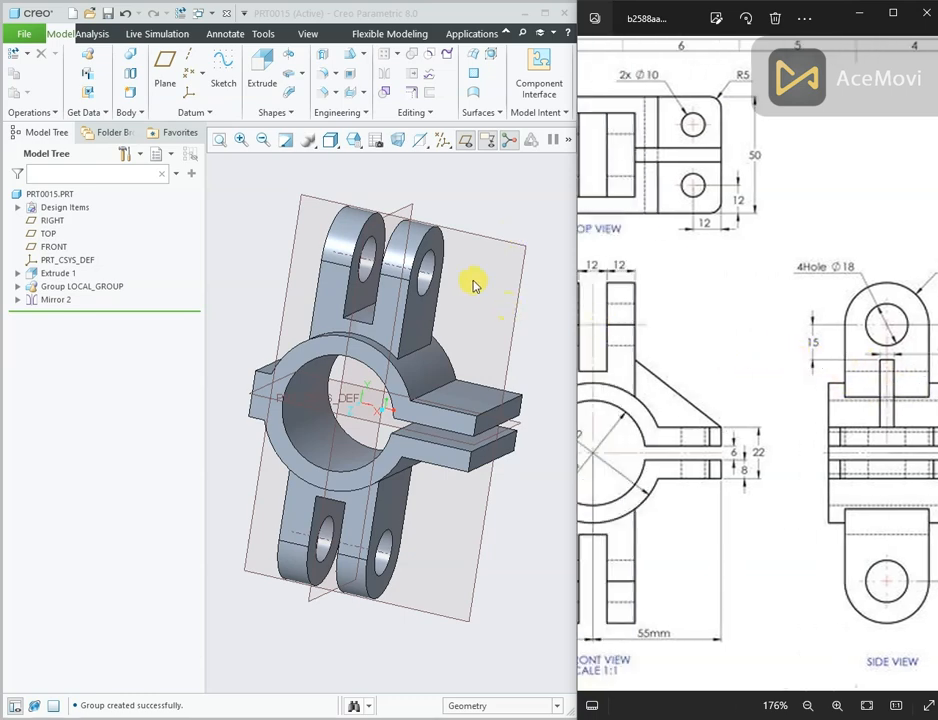
left_click(465, 234)
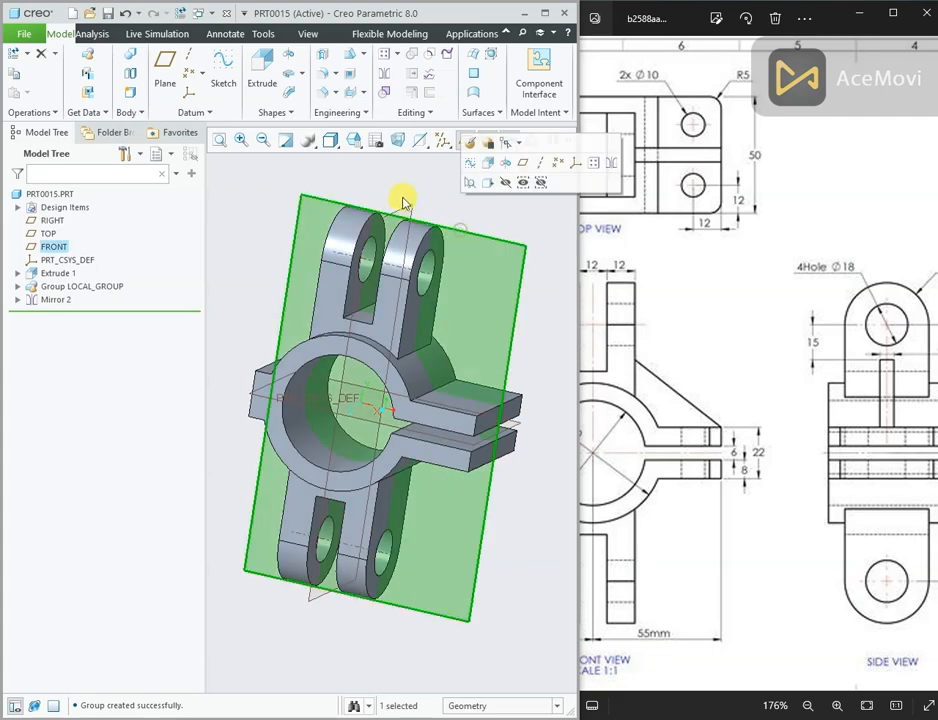
left_click(364, 92)
left_click(383, 123)
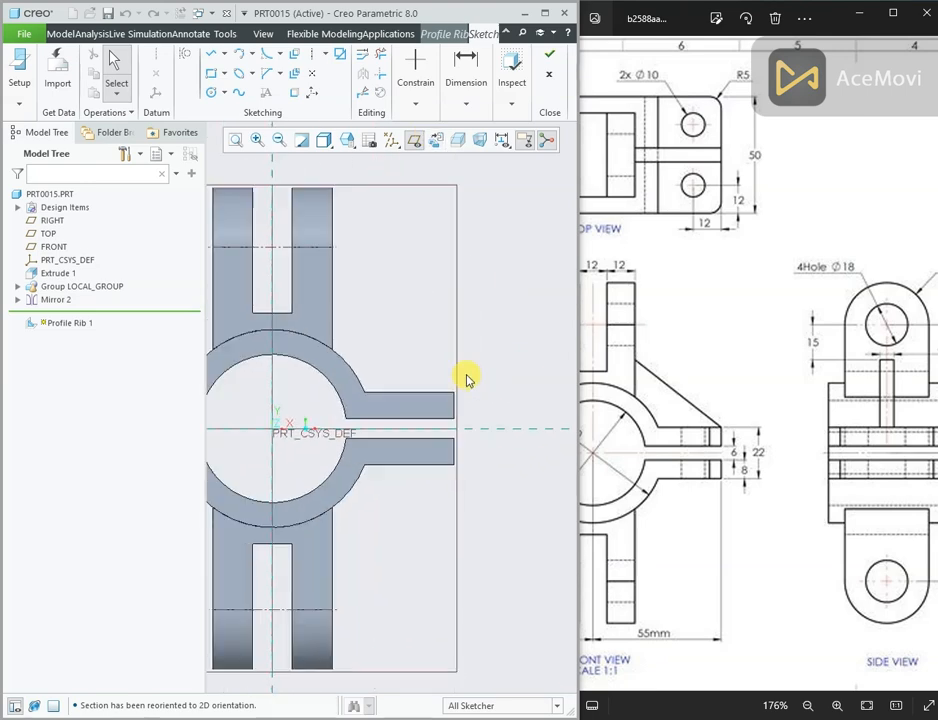
Step: Add the upper clamp ear's end face, the upper lug's outer face and the lug hole axis as sketch references
right_click(396, 237)
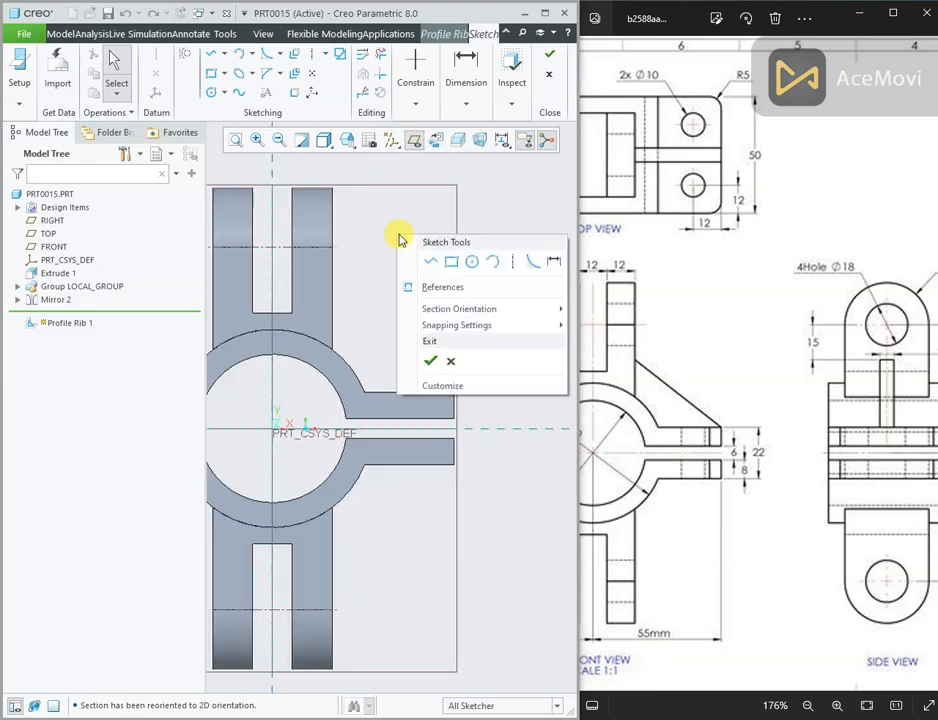
left_click(429, 291)
left_click(446, 402)
left_click(335, 290)
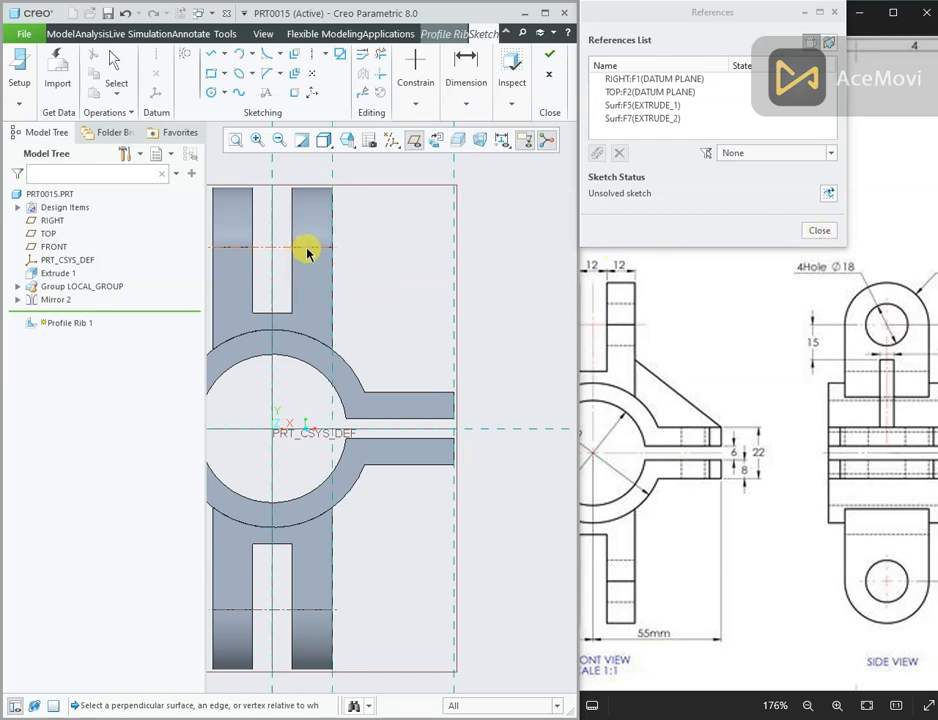
left_click(306, 248)
left_click(820, 231)
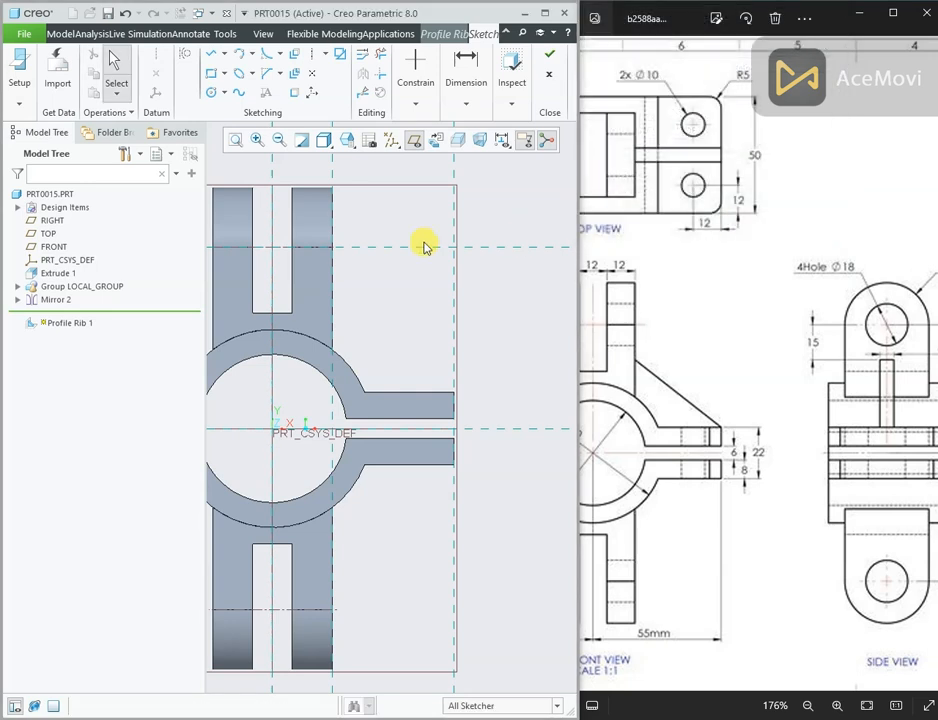
Step: Sketch a slanted rib line from the lug's outer face to the clamp ear's end, starting 15 mm below the hole axis
left_click(213, 58)
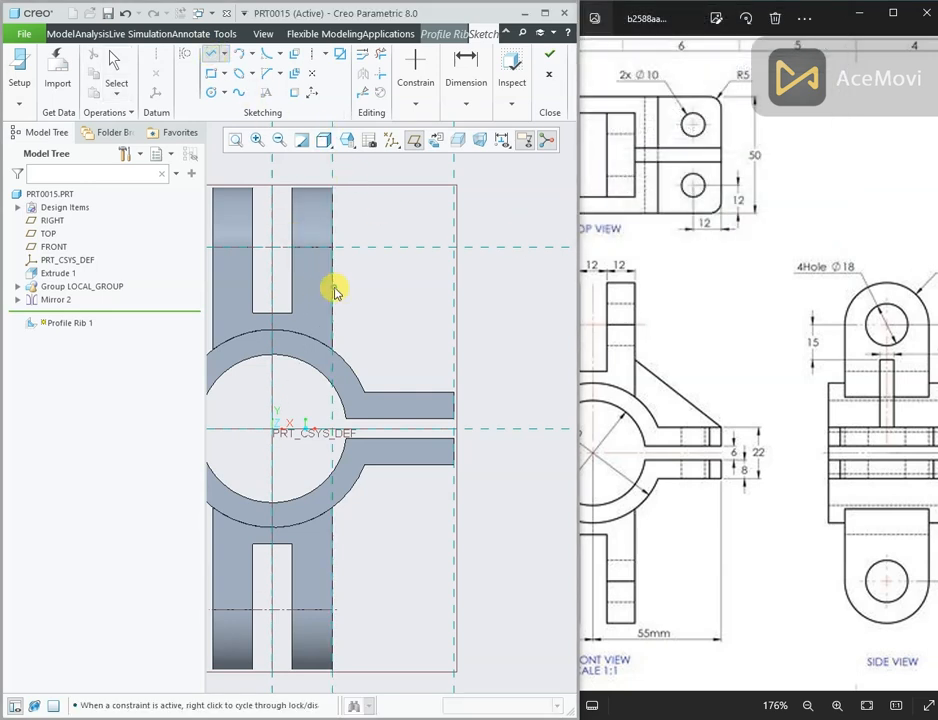
left_click(456, 393)
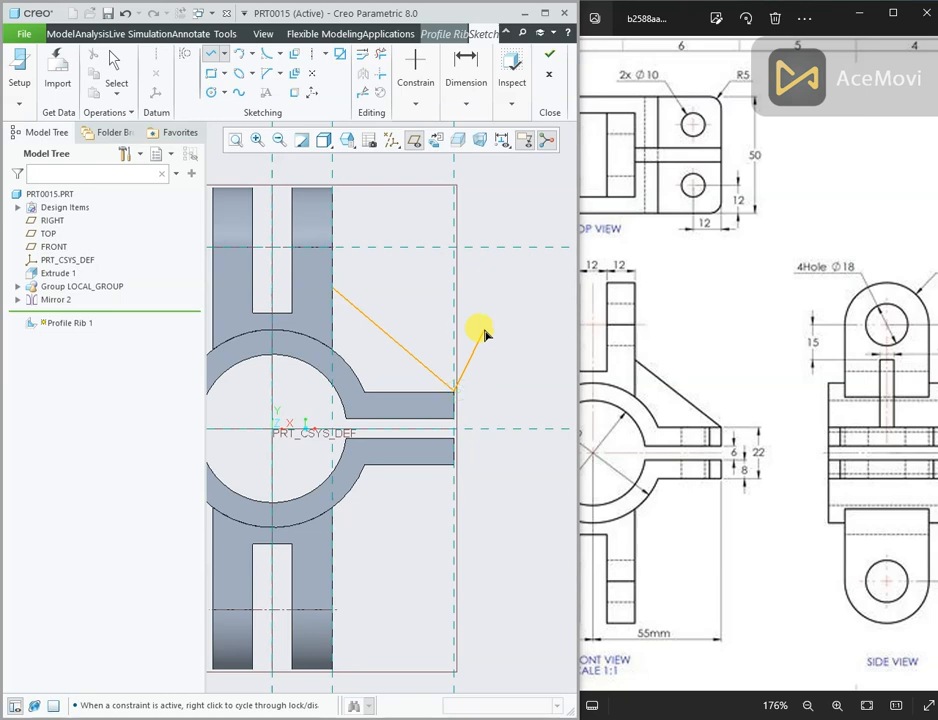
middle_click(470, 325)
right_click(435, 289)
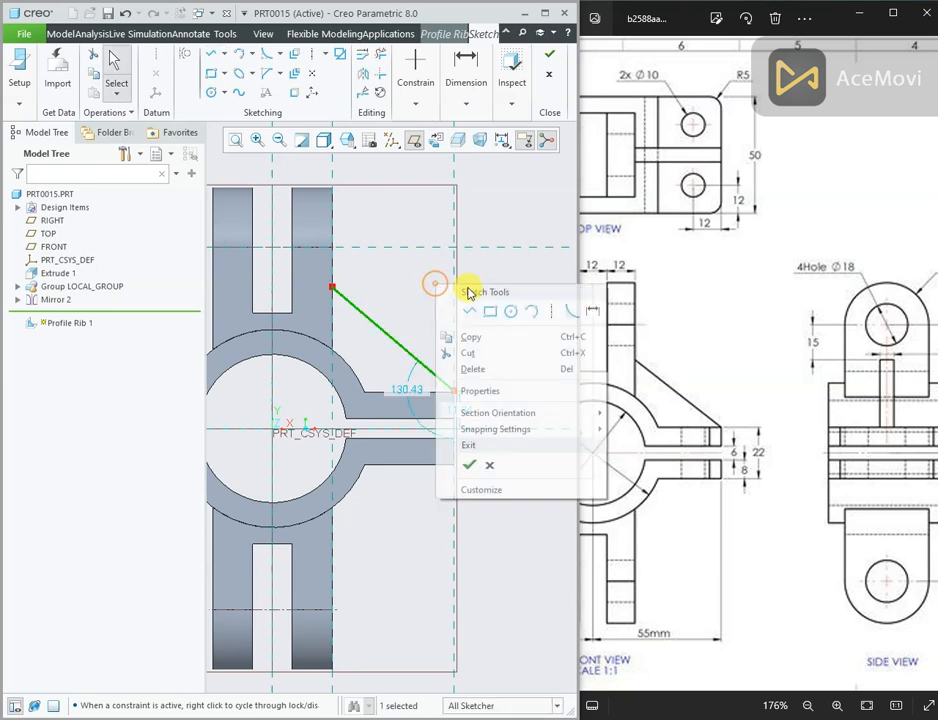
left_click(593, 306)
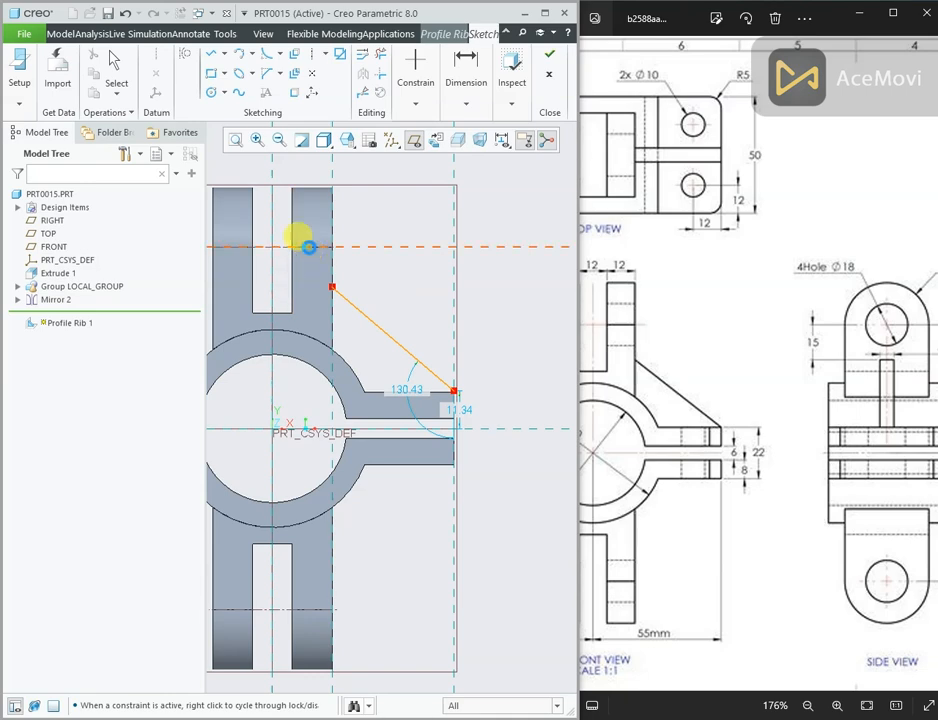
left_click(309, 247)
middle_click(361, 264)
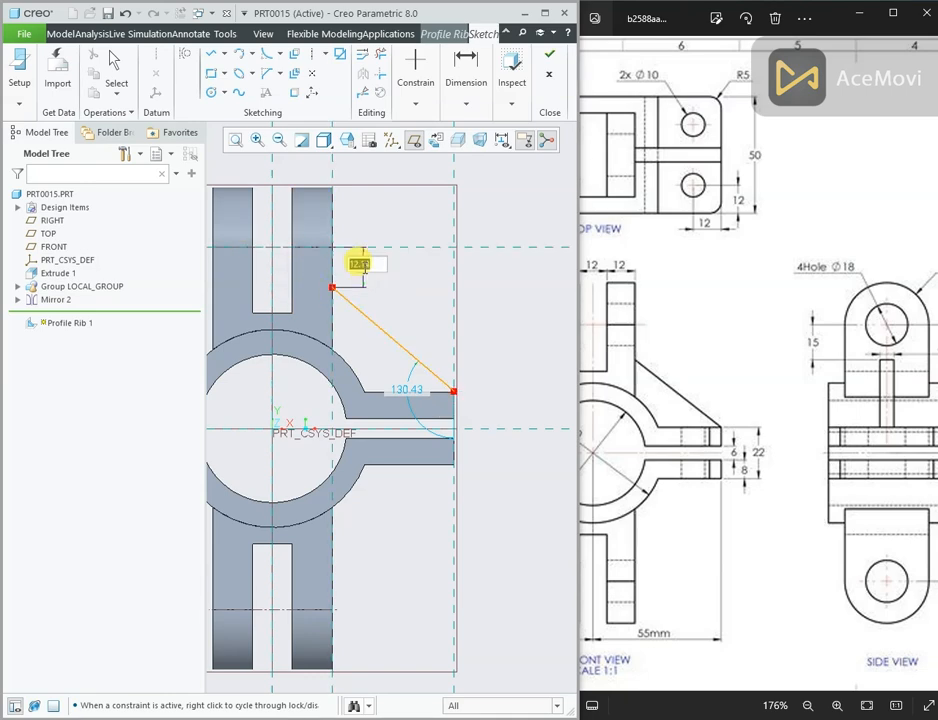
type("15")
middle_click(366, 273)
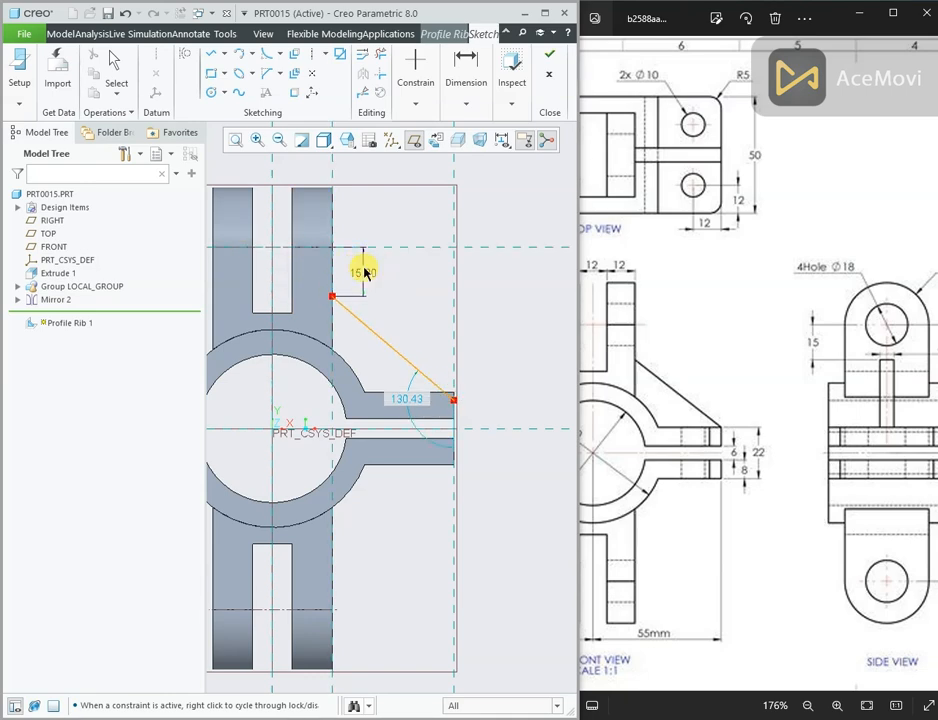
Step: Try to make the rib line's lower endpoint coincident with the upper corner of the clamp ear
scroll(479, 374, "down", 2)
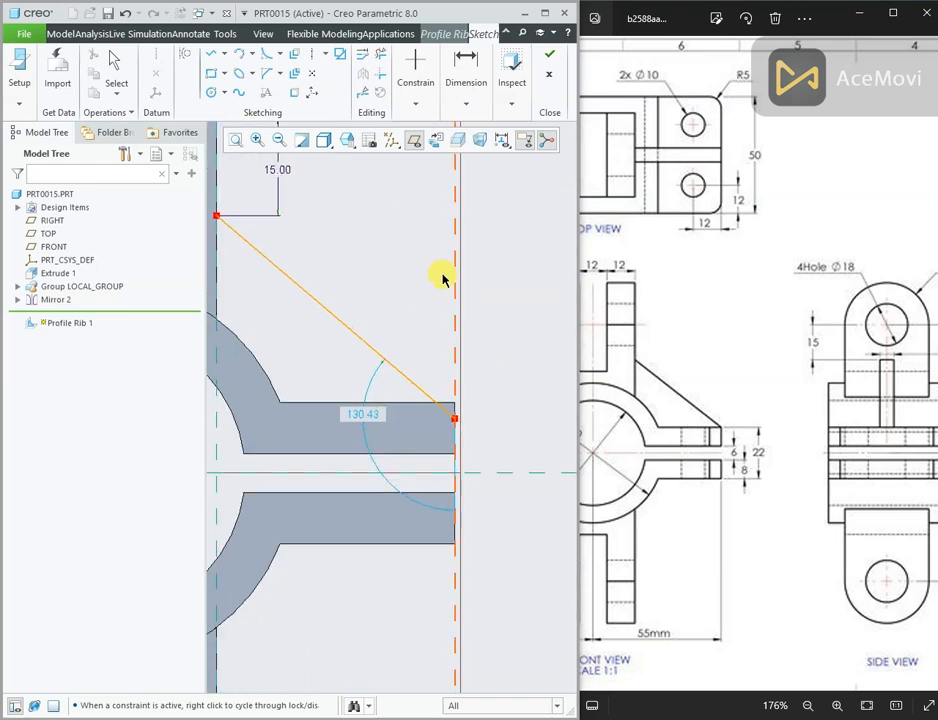
left_click(412, 101)
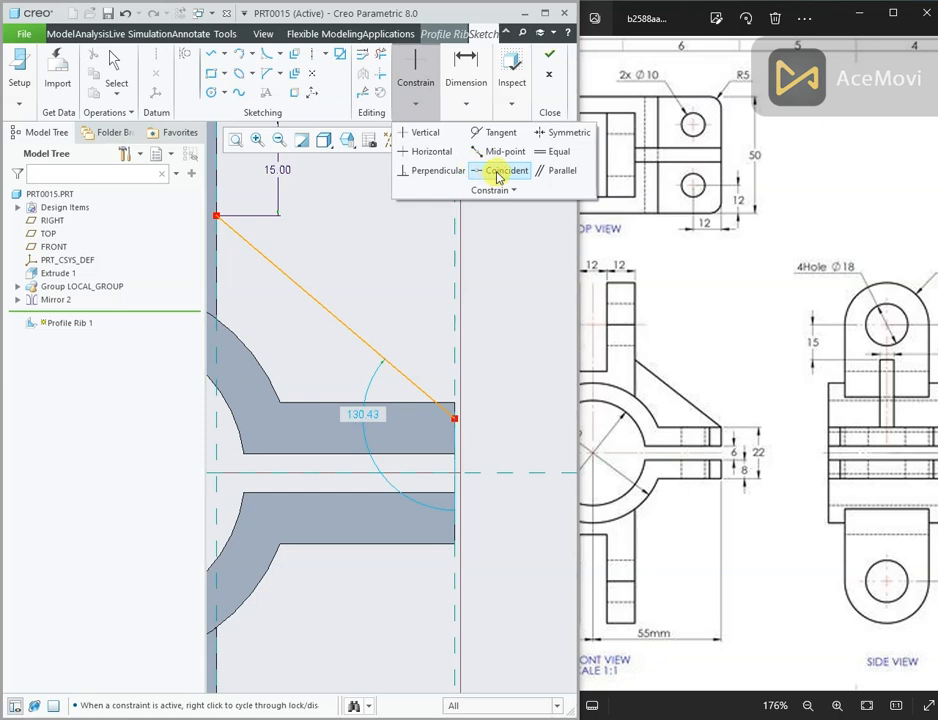
left_click(498, 173)
left_click(452, 417)
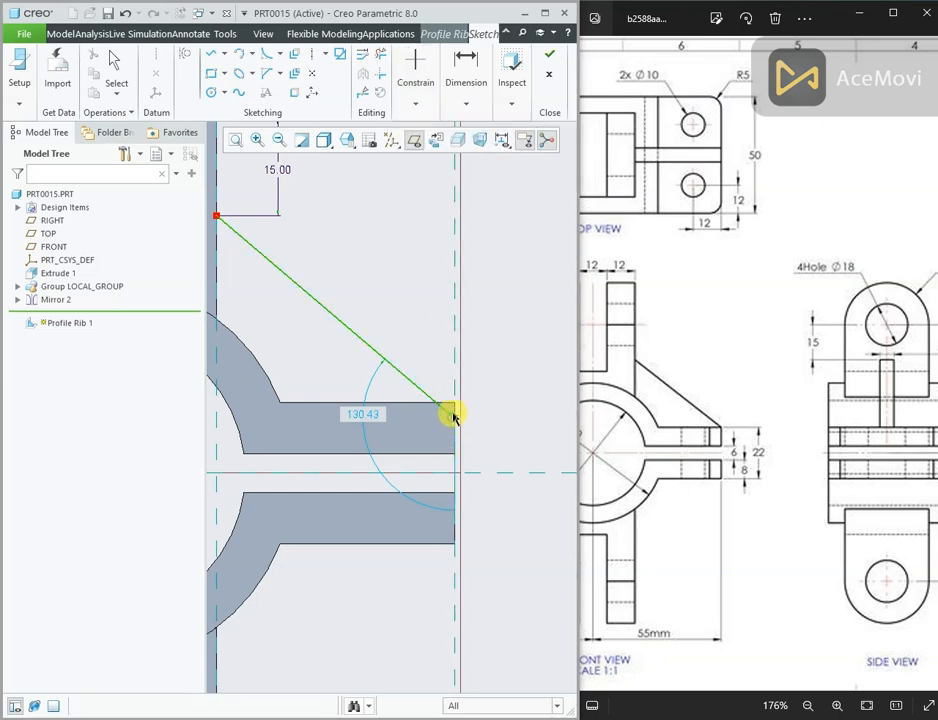
middle_click(490, 322)
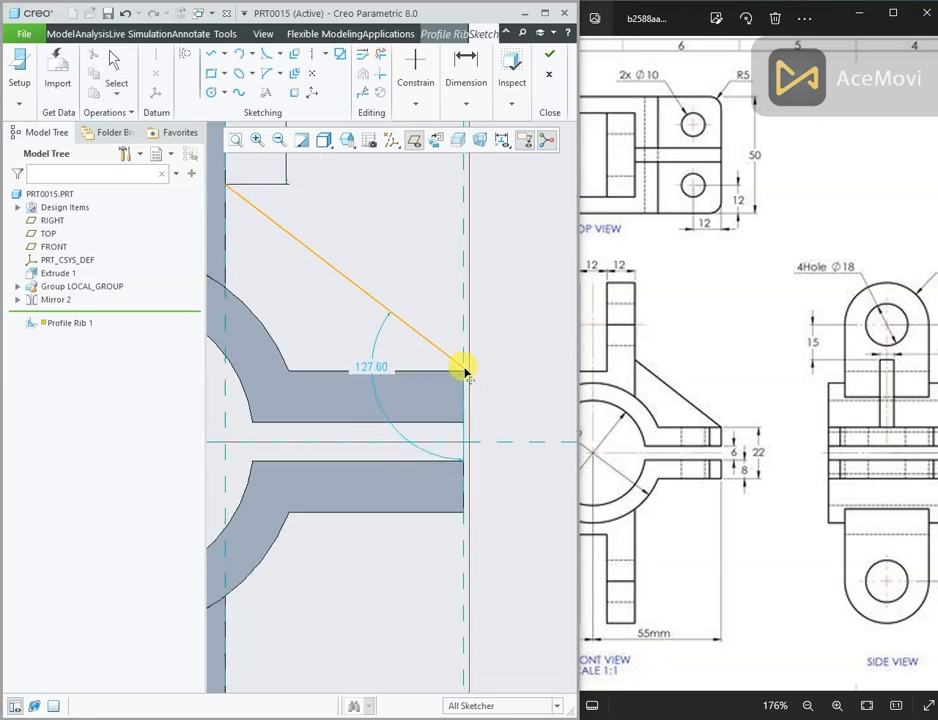
scroll(463, 385, "up", 3)
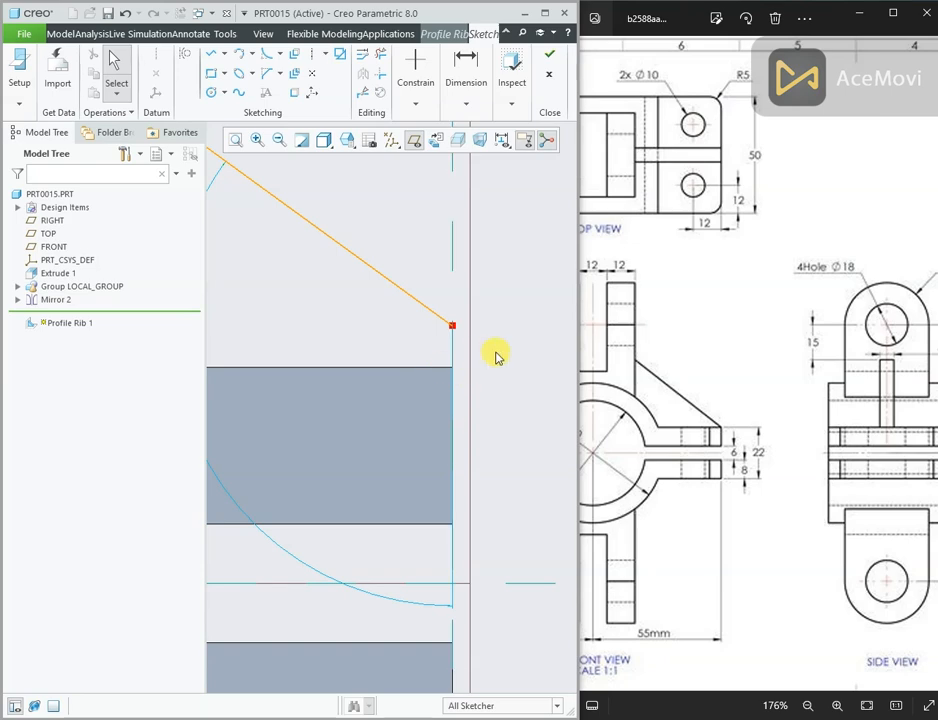
scroll(415, 435, "down", 3)
Step: Add the upper surface of the upper clamp ear as a sketch reference
right_click(452, 355)
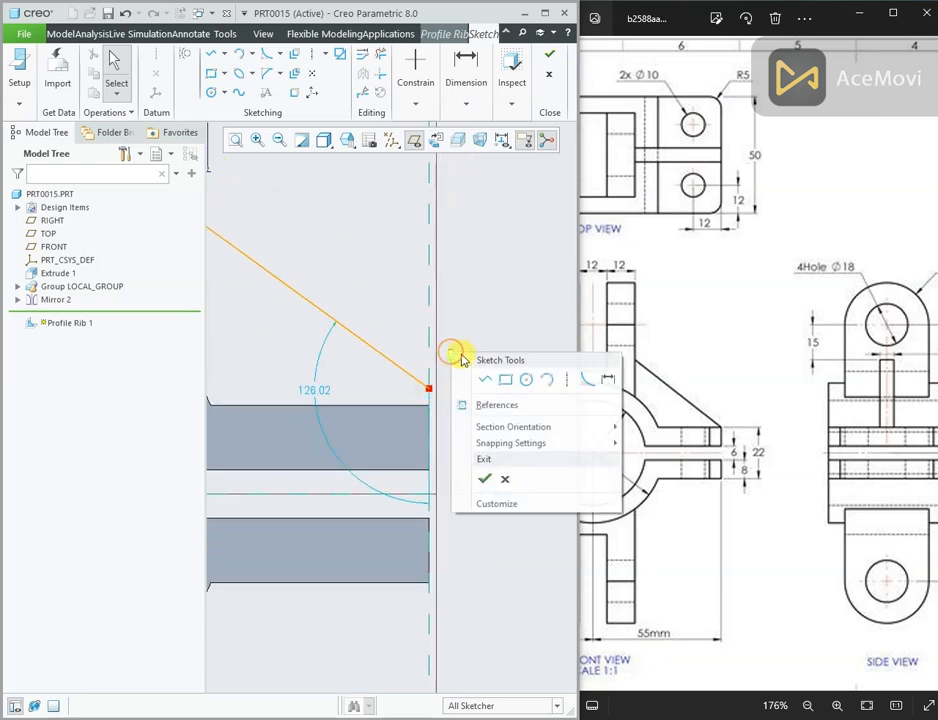
left_click(503, 404)
left_click(438, 406)
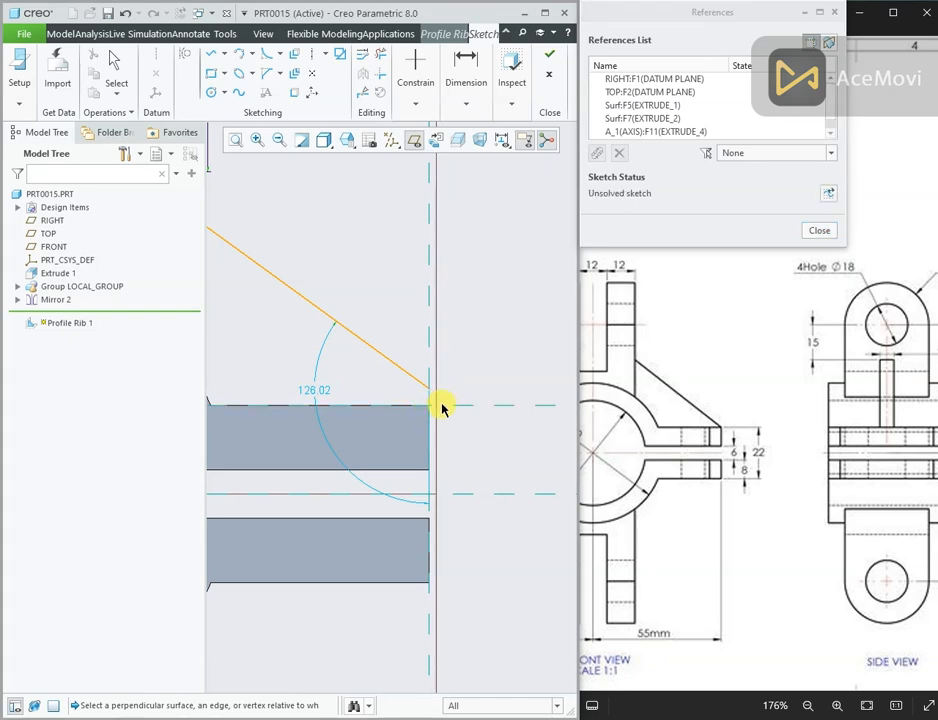
scroll(441, 408, "down", 1)
Step: Try a Coincident constraint between the rib line's lower endpoint and the ear's upper surface reference
left_click(466, 104)
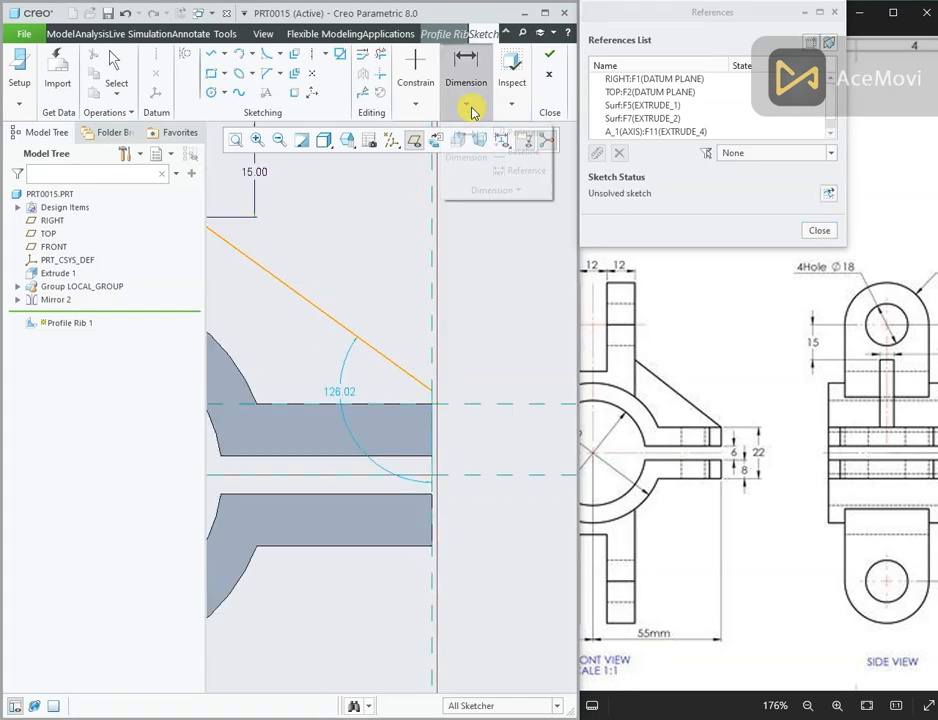
left_click(425, 105)
left_click(426, 108)
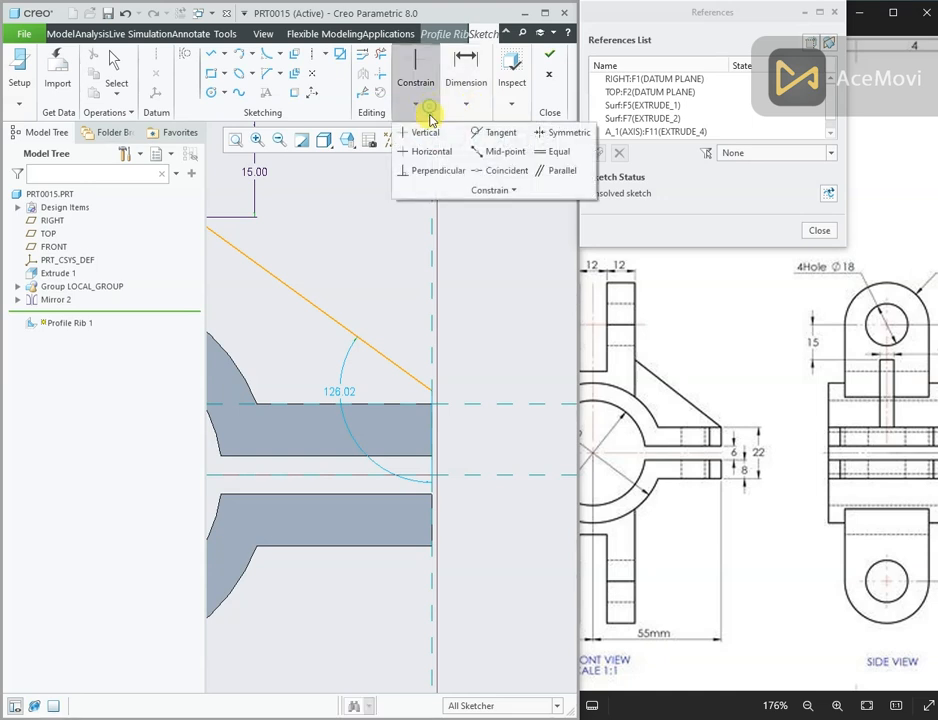
left_click(506, 170)
scroll(437, 390, "up", 2)
left_click(454, 397)
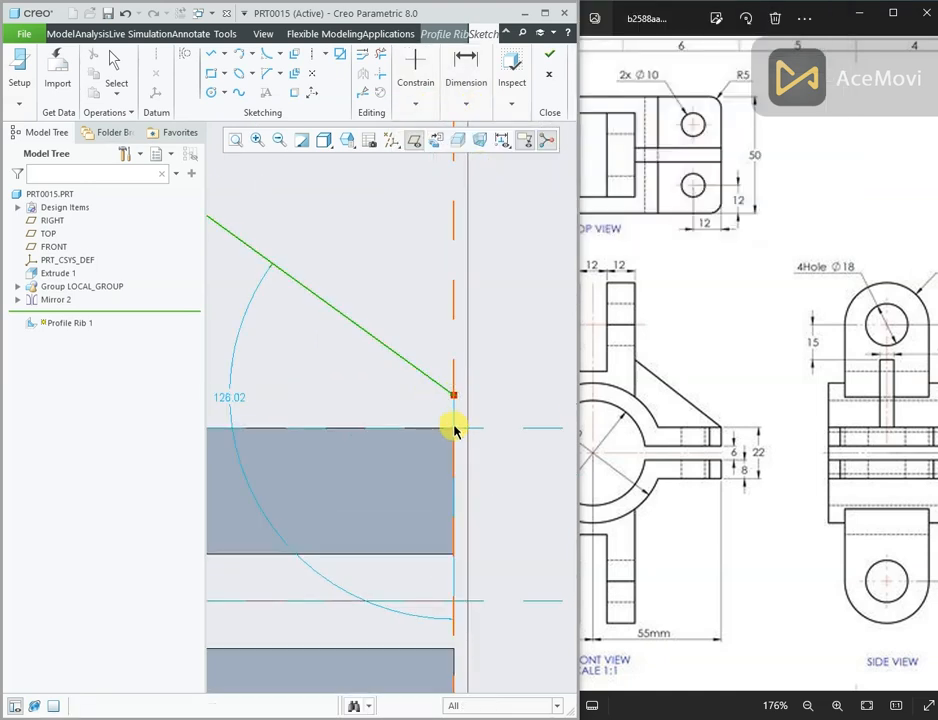
left_click(437, 428)
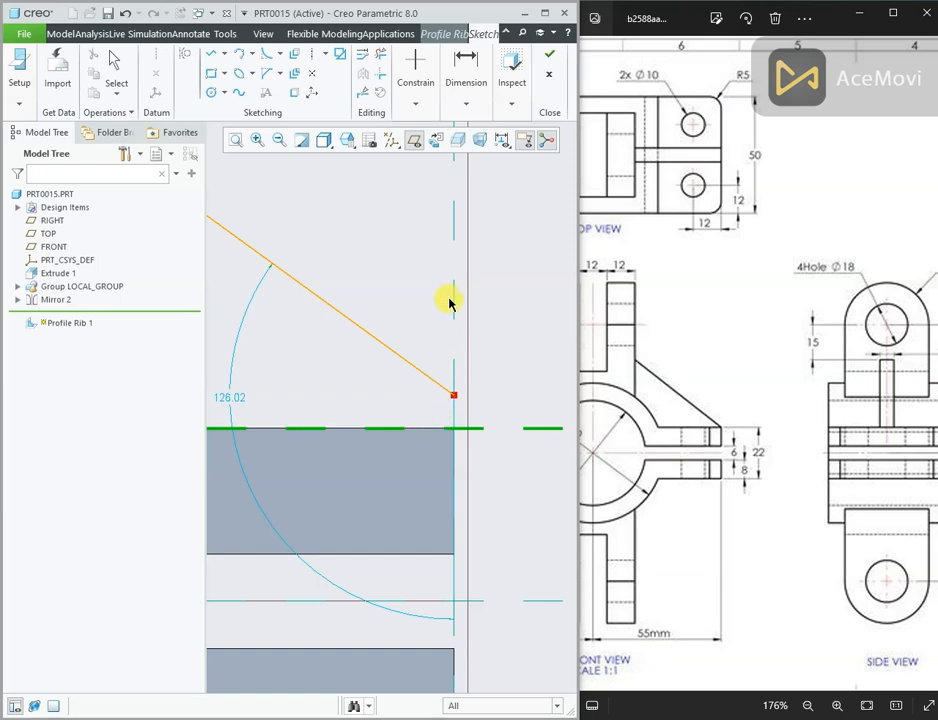
scroll(473, 383, "down", 4)
scroll(456, 314, "up", 2)
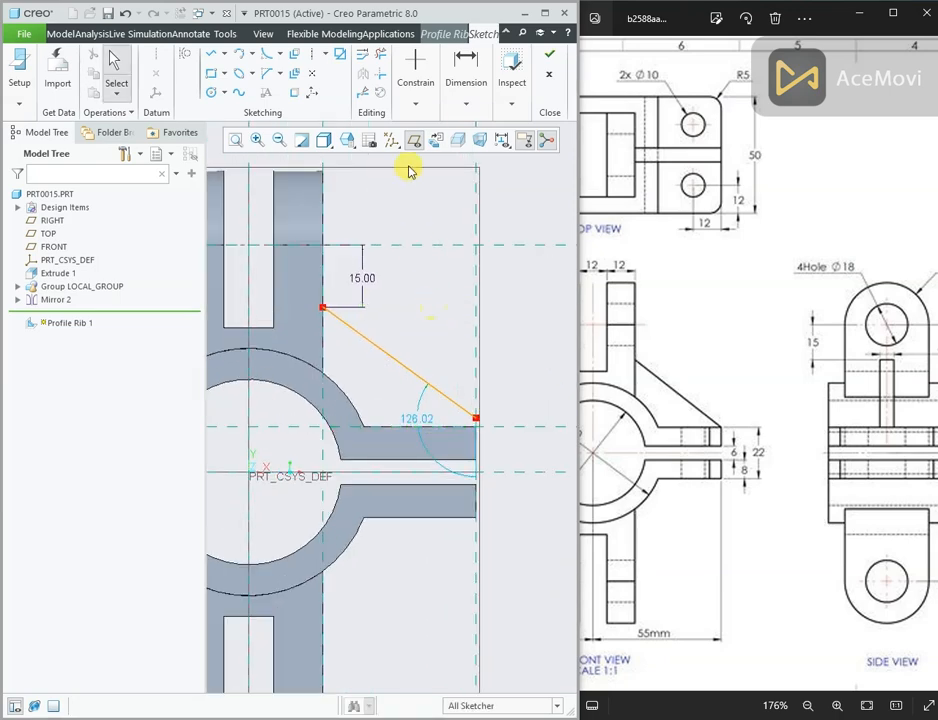
Step: Try a Mid-point constraint on the rib line's lower endpoint, then delete the line
left_click(424, 104)
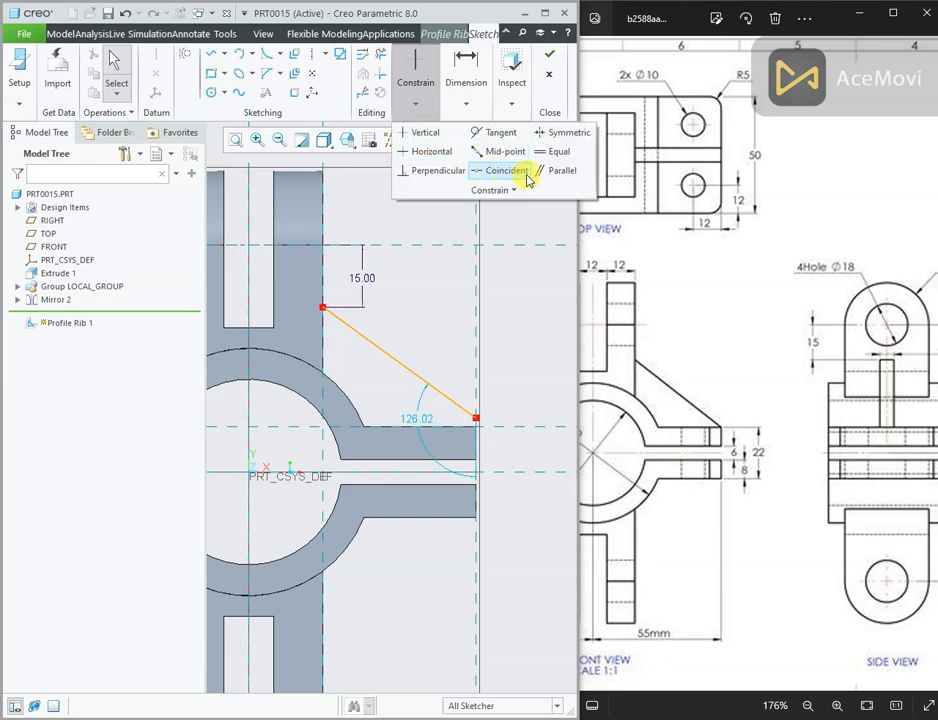
left_click(500, 153)
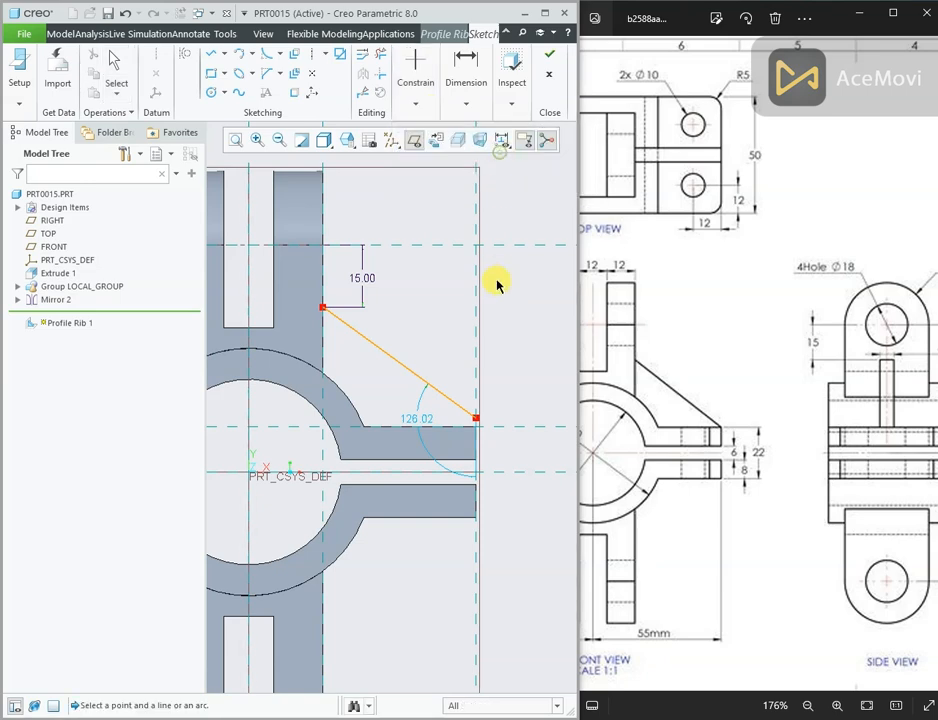
left_click(476, 420)
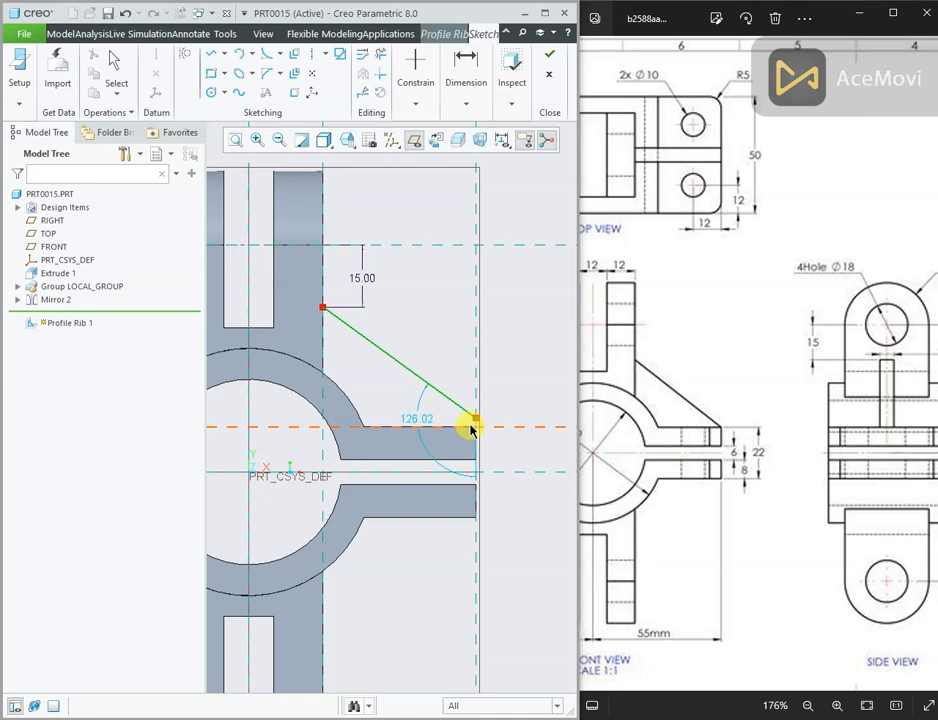
middle_click(438, 367)
left_click(446, 399)
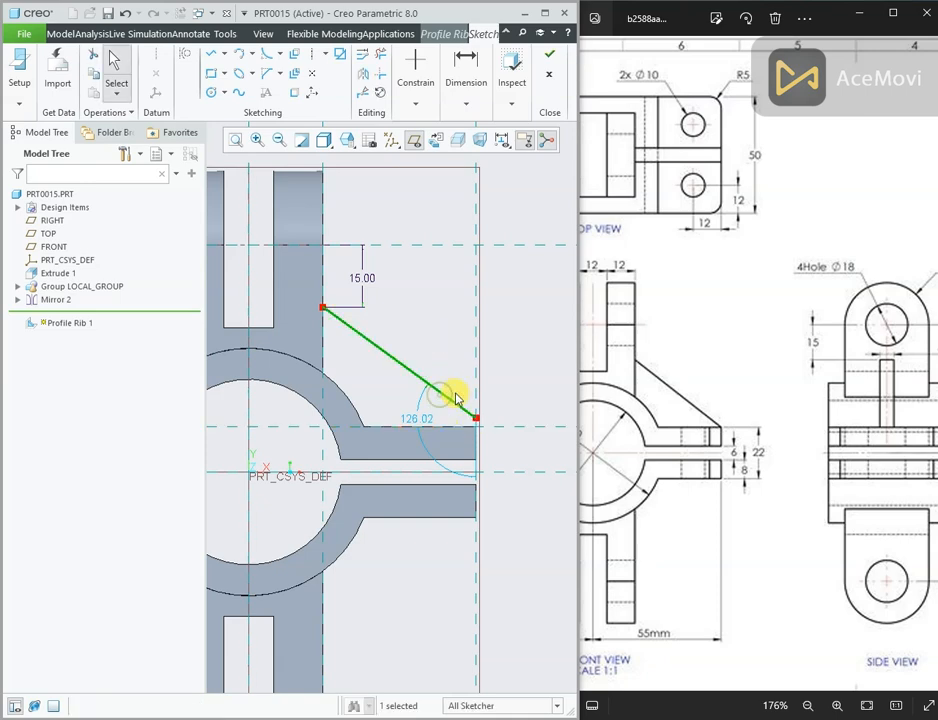
key("Delete")
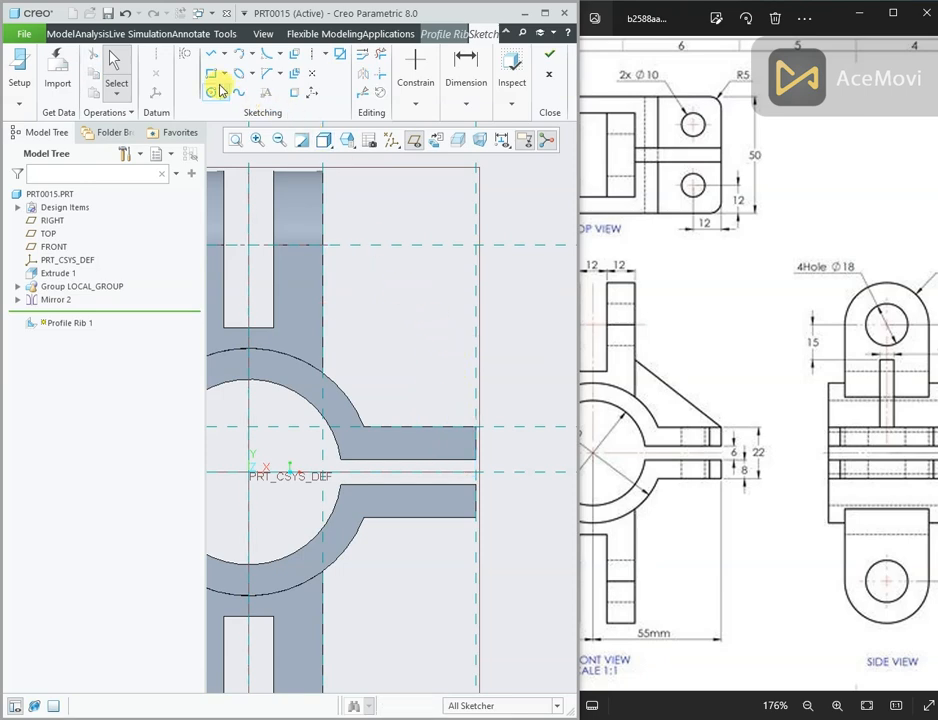
Step: Sketch a rib line from the lug's outer face to the intersection of the ear's end and upper surface references
left_click(211, 53)
left_click(327, 293)
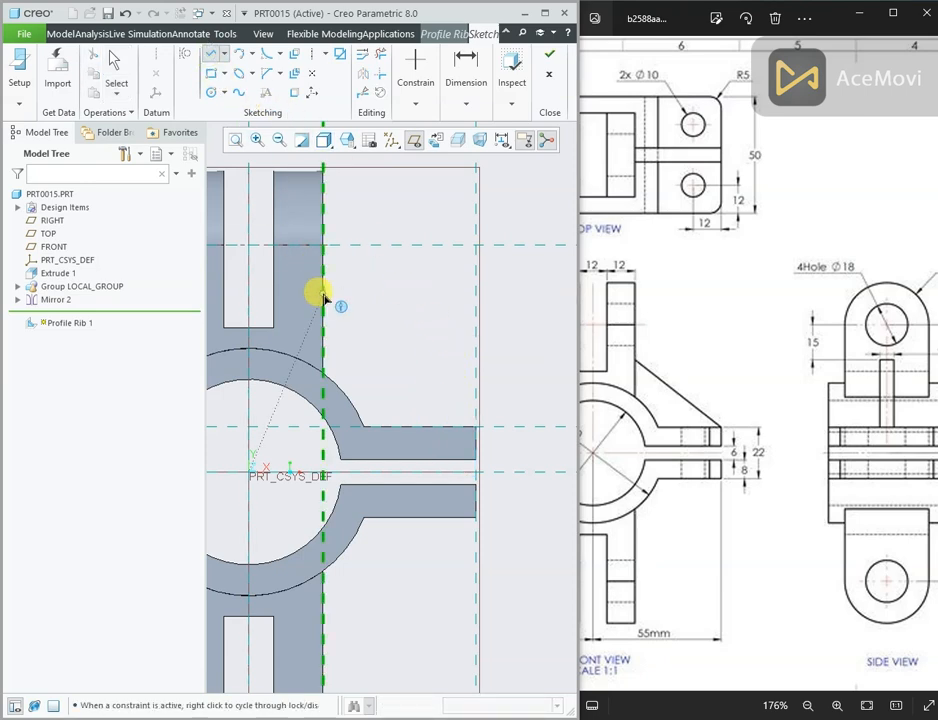
left_click(475, 429)
middle_click(446, 314)
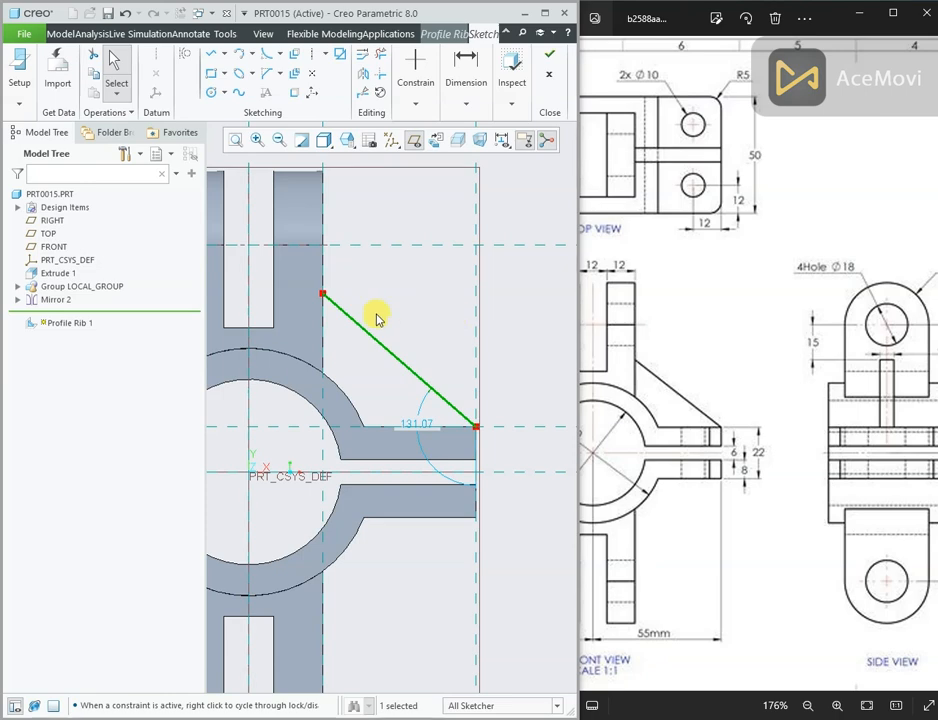
Step: Dimension the rib line's upper endpoint 15 mm below the lug hole axis
left_click(466, 70)
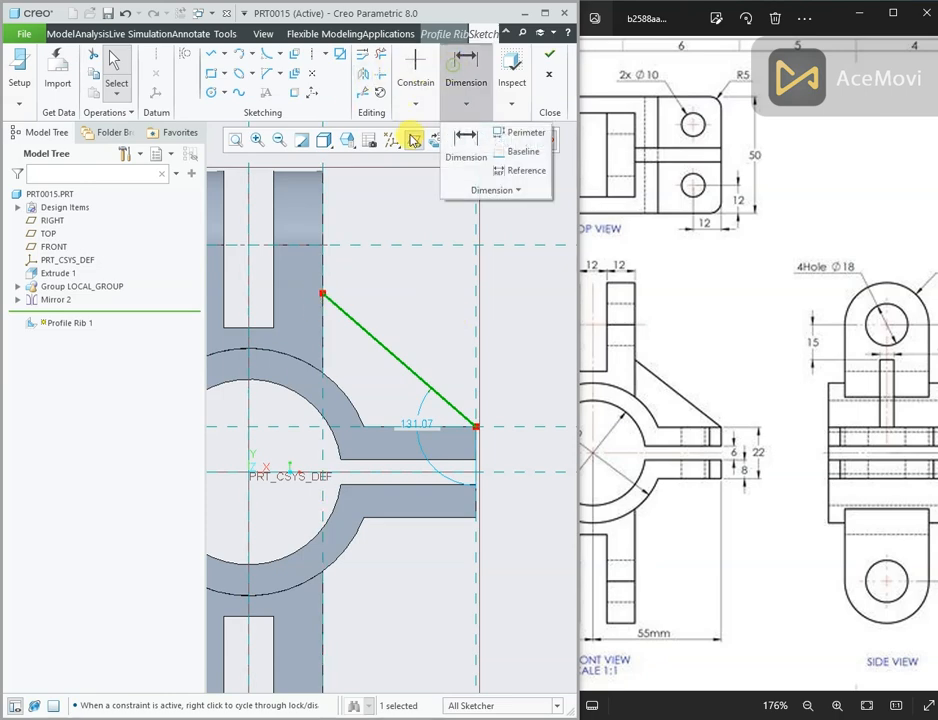
left_click(341, 245)
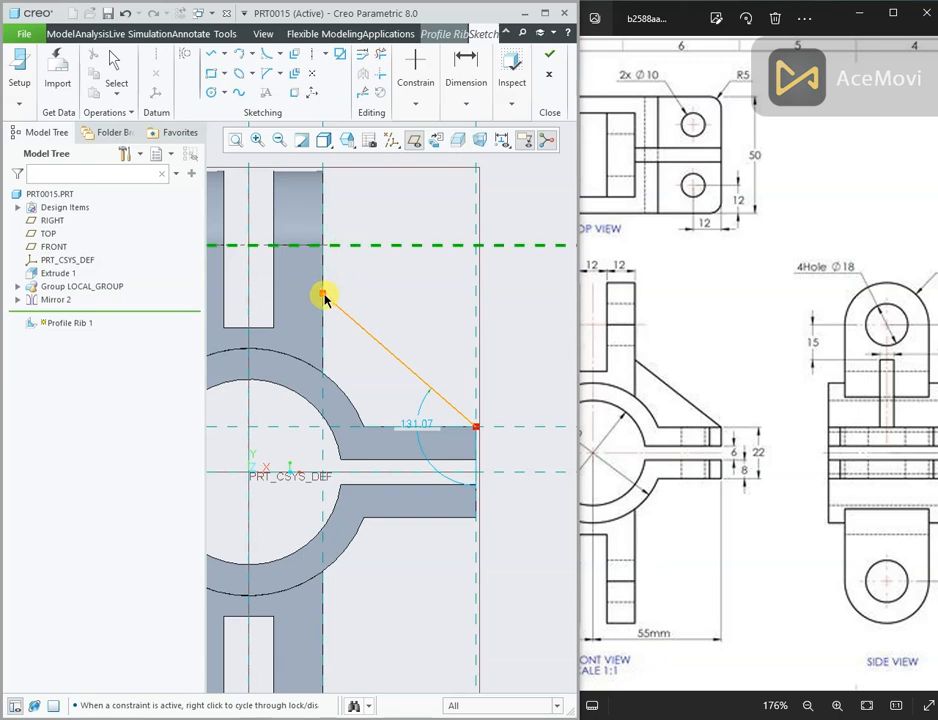
left_click(322, 294)
middle_click(361, 260)
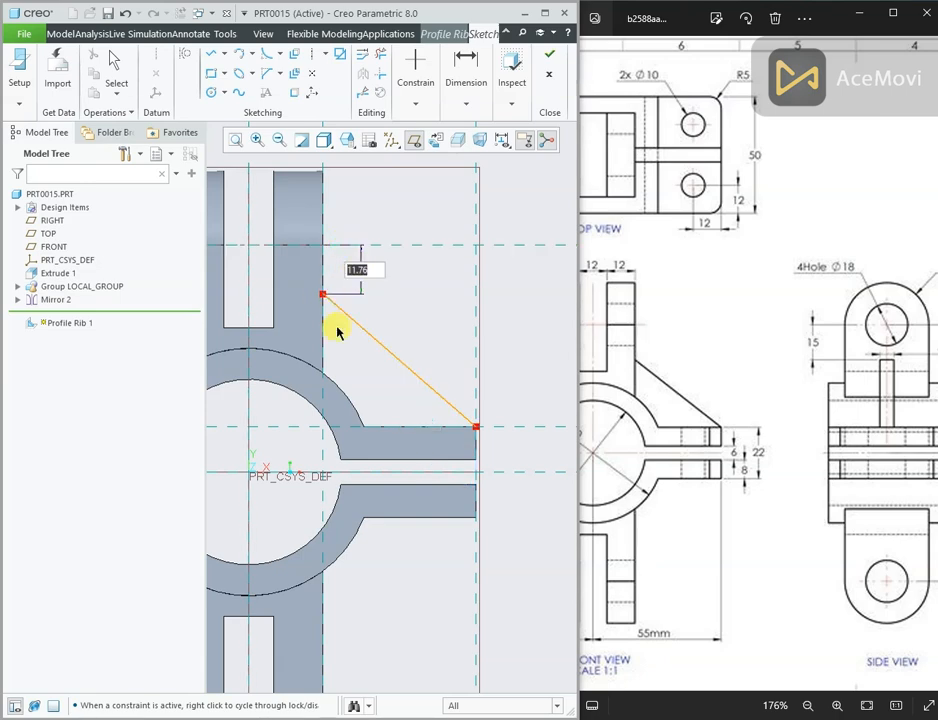
type("15.")
key("Return")
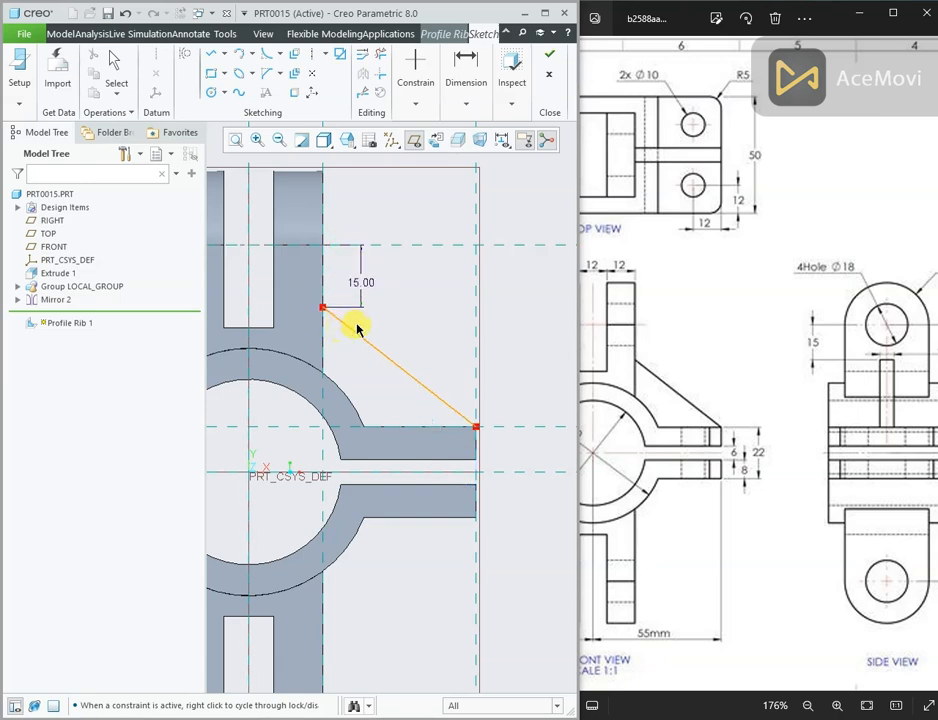
Step: Finish the rib sketch and direct the rib's fill inward between the lug and the clamp ear
scroll(397, 305, "down", 2)
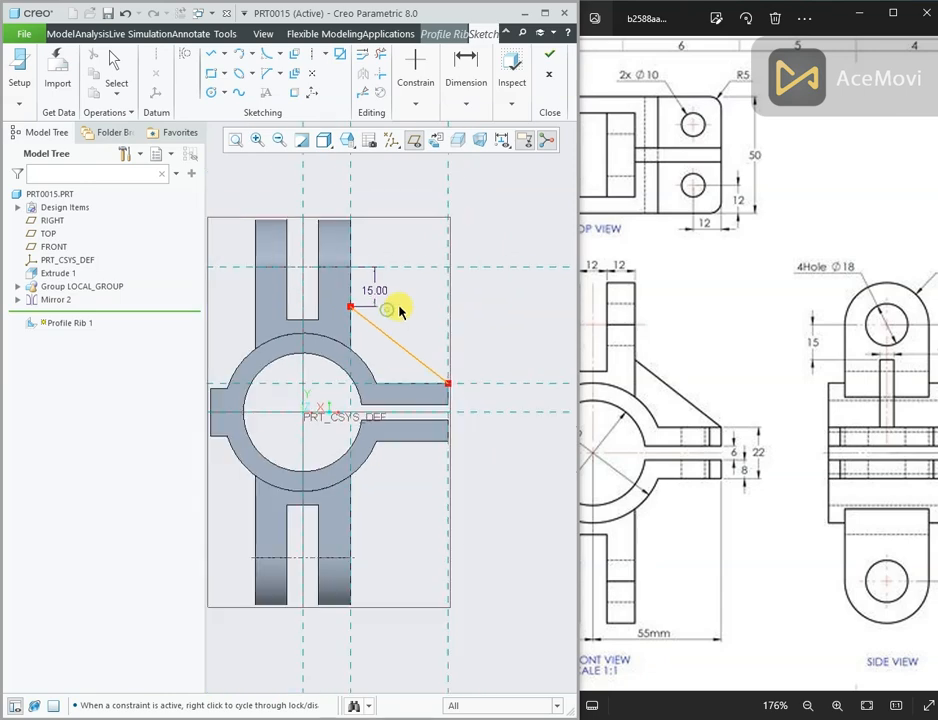
left_click(549, 60)
middle_click_drag(496, 234, 459, 232)
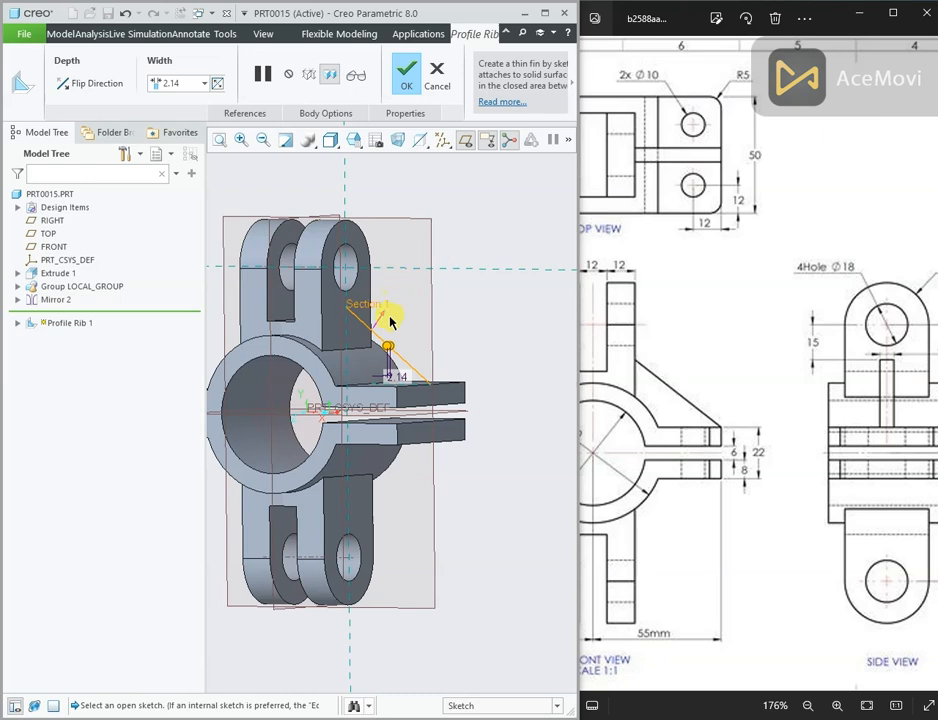
middle_click_drag(444, 314, 417, 314)
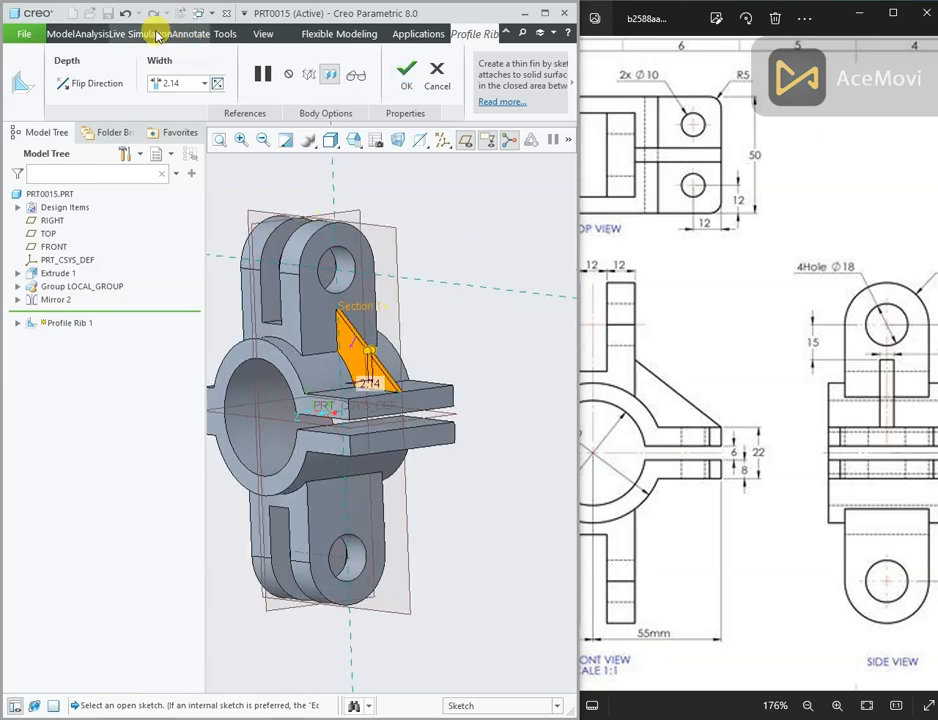
Step: Set the profile rib's width to 6 mm and complete the rib
type("6")
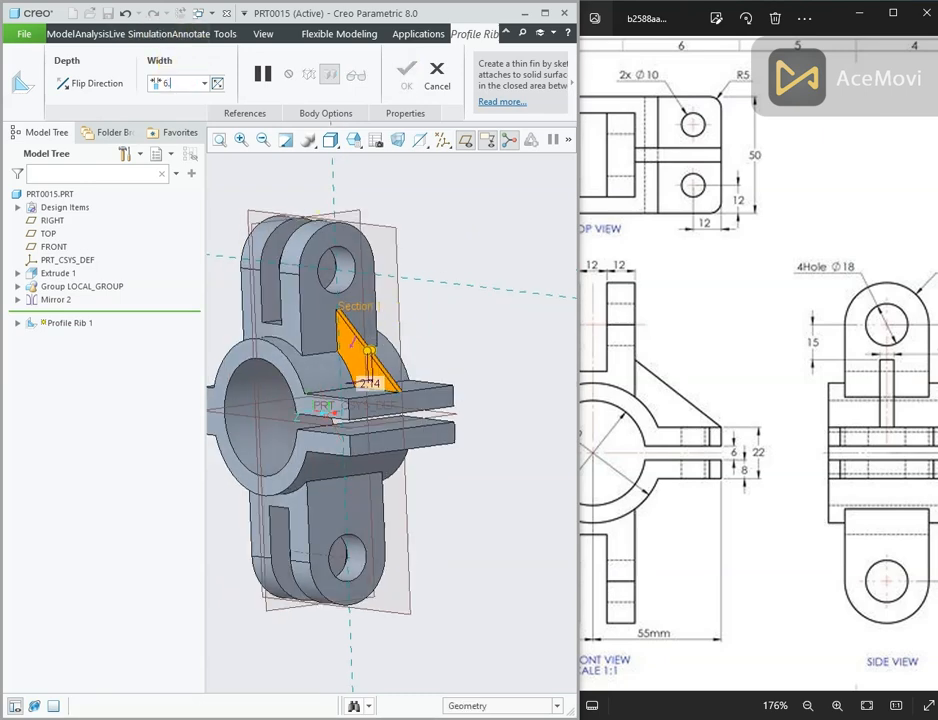
type(".0")
key("Return")
left_click(407, 90)
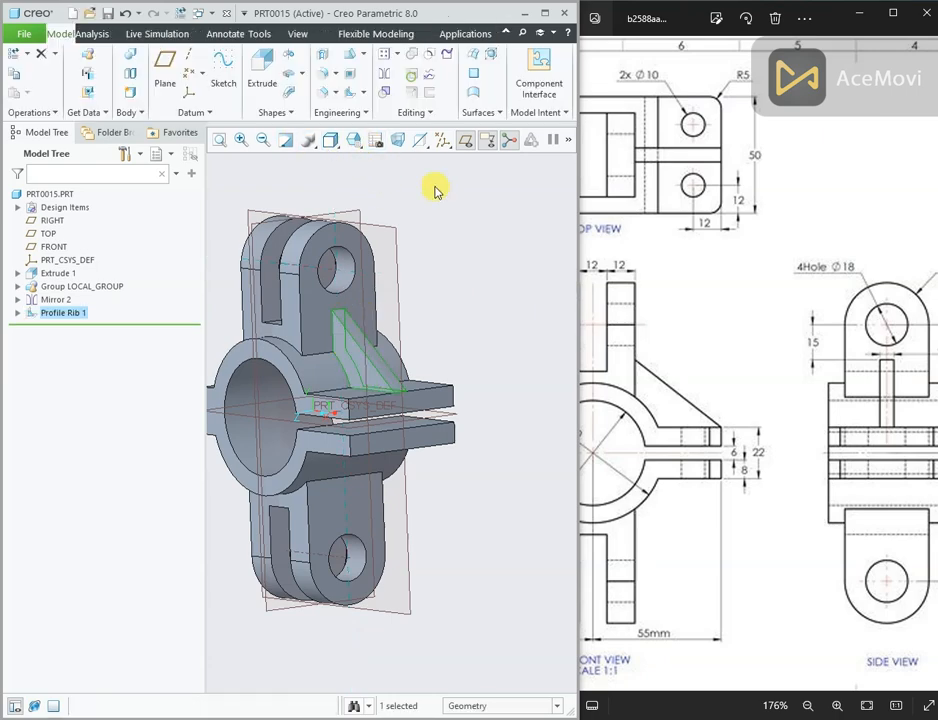
Step: Start a simple hole on the upper face of the upper clamp ear and set its diameter to 10 mm
middle_click_drag(446, 226, 479, 230)
scroll(767, 388, "up", 1)
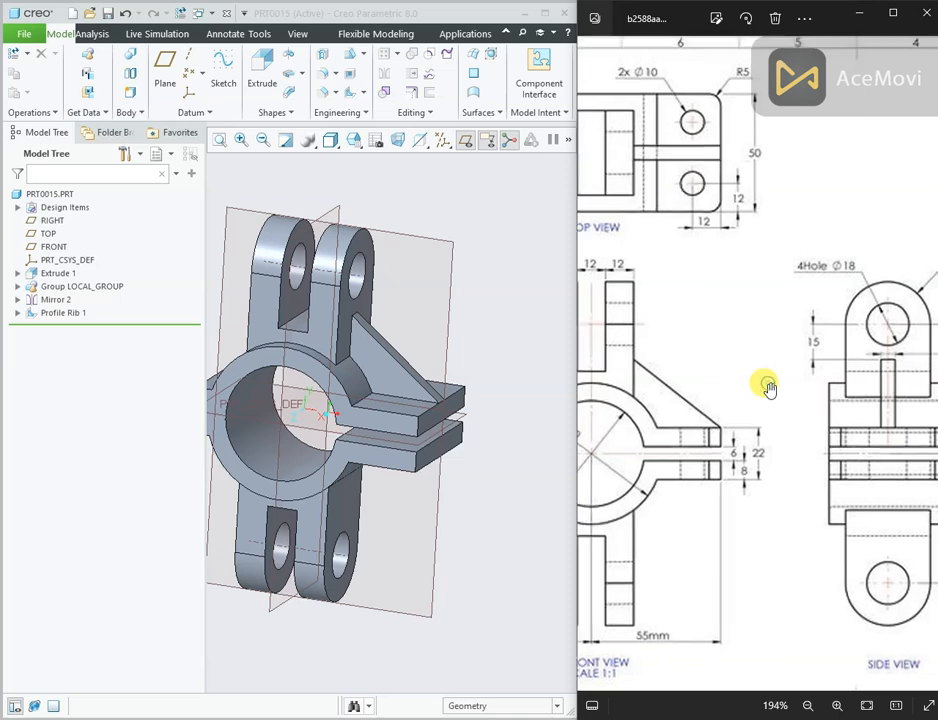
left_click_drag(743, 389, 710, 391)
scroll(701, 379, "down", 3)
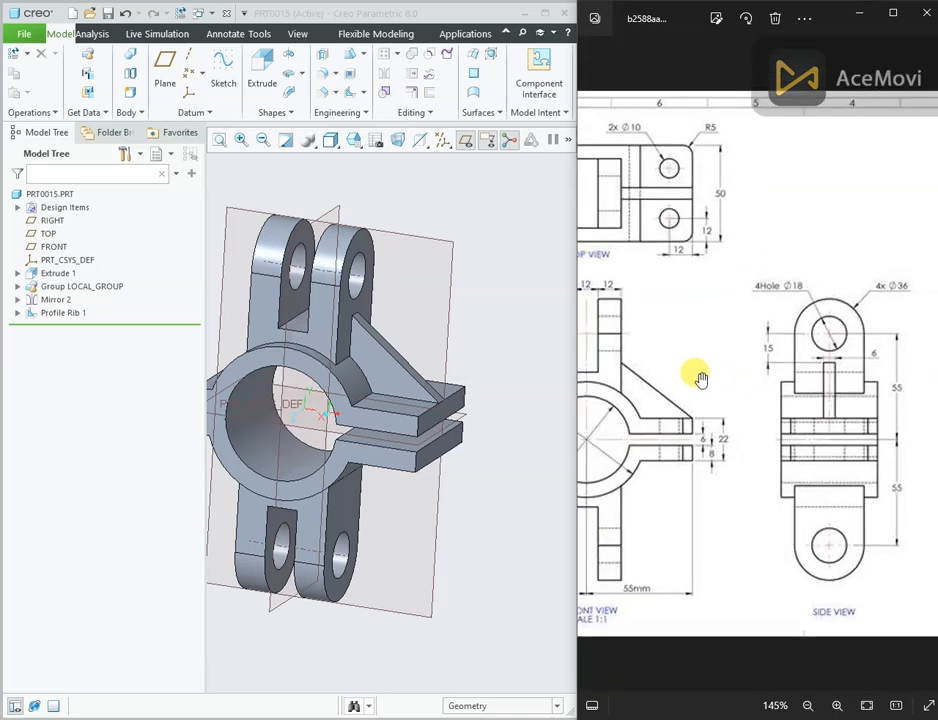
mouse_move(701, 379)
left_mouse_down()
mouse_move(714, 381)
mouse_move(722, 356)
mouse_move(748, 373)
left_mouse_up()
mouse_move(465, 341)
middle_mouse_down()
mouse_move(469, 324)
mouse_move(476, 353)
middle_mouse_up()
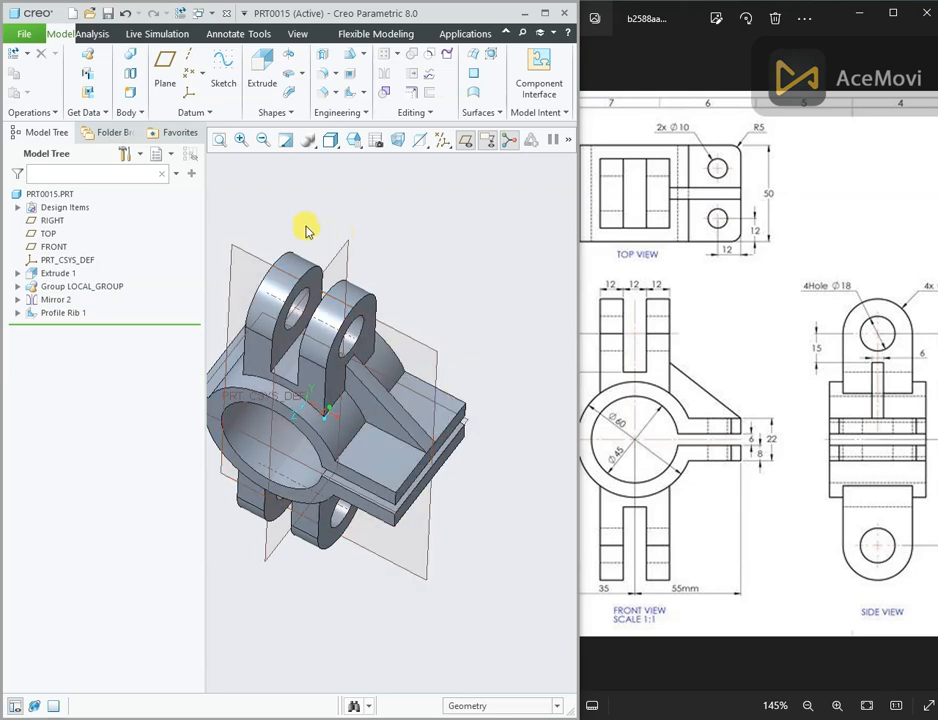
left_click(322, 60)
scroll(404, 325, "up", 5)
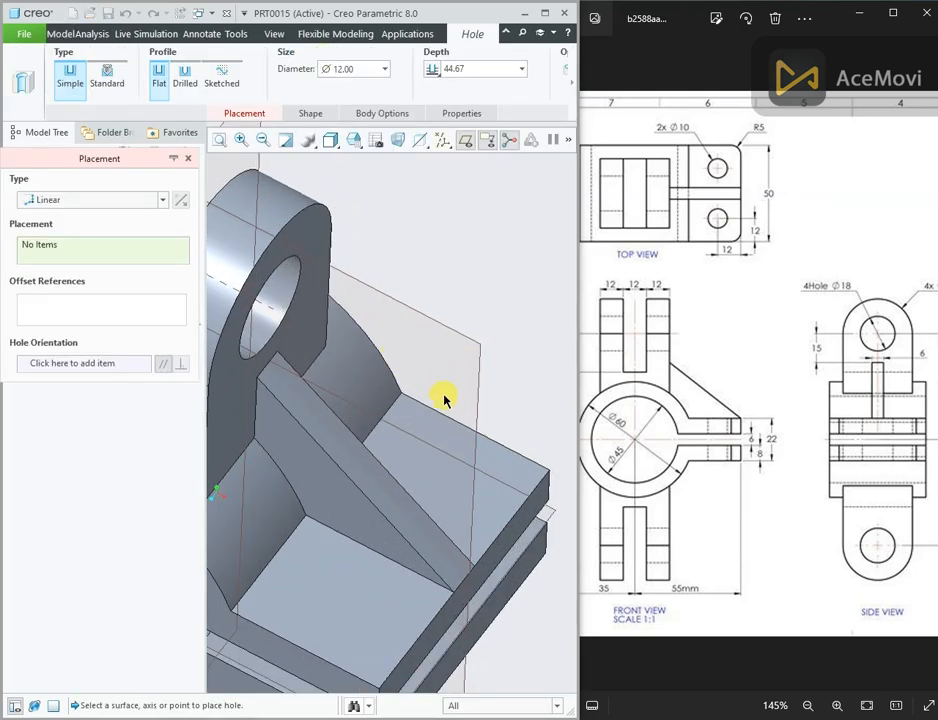
left_click(460, 432)
scroll(463, 432, "down", 3)
middle_click_drag(456, 377, 432, 374)
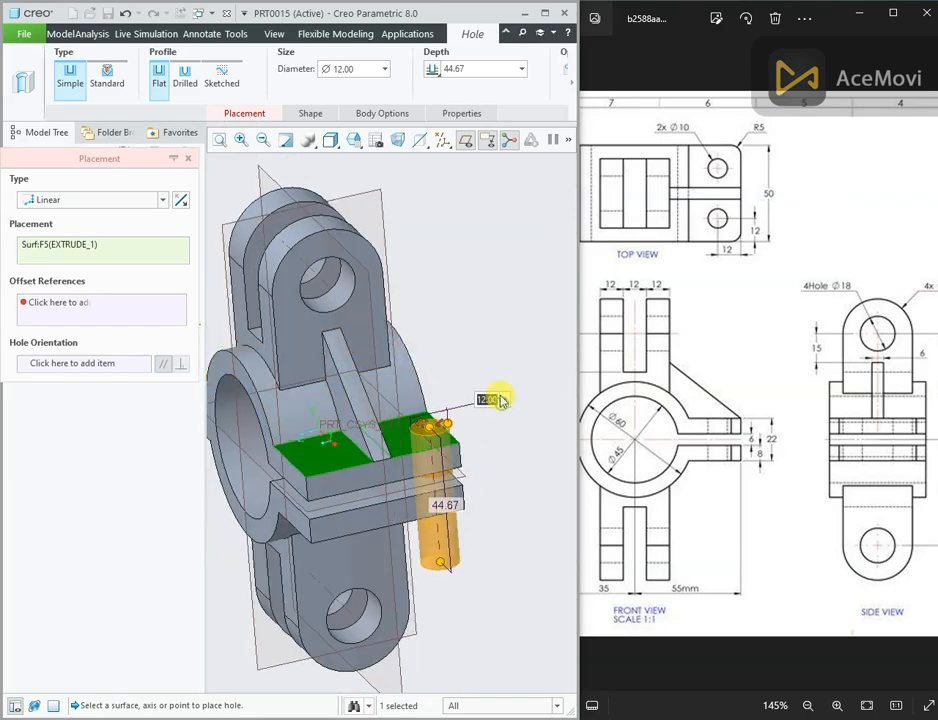
key("Return")
middle_click_drag(482, 370, 480, 442)
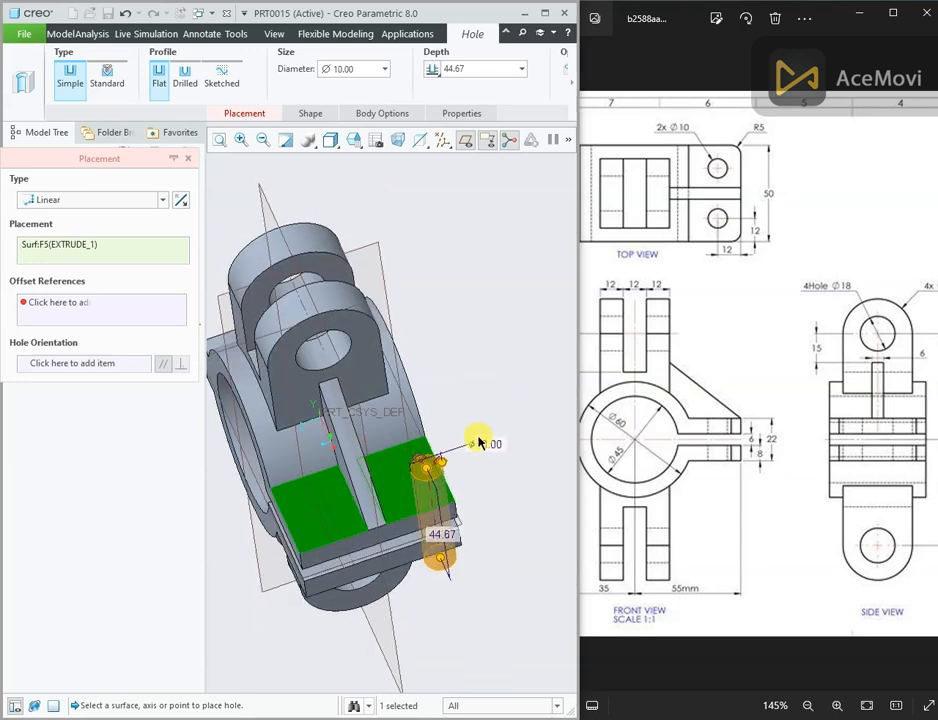
Step: Locate the hole 12 mm from the ear's side edge and 12 mm from its end face, then complete it
scroll(446, 473, "up", 4)
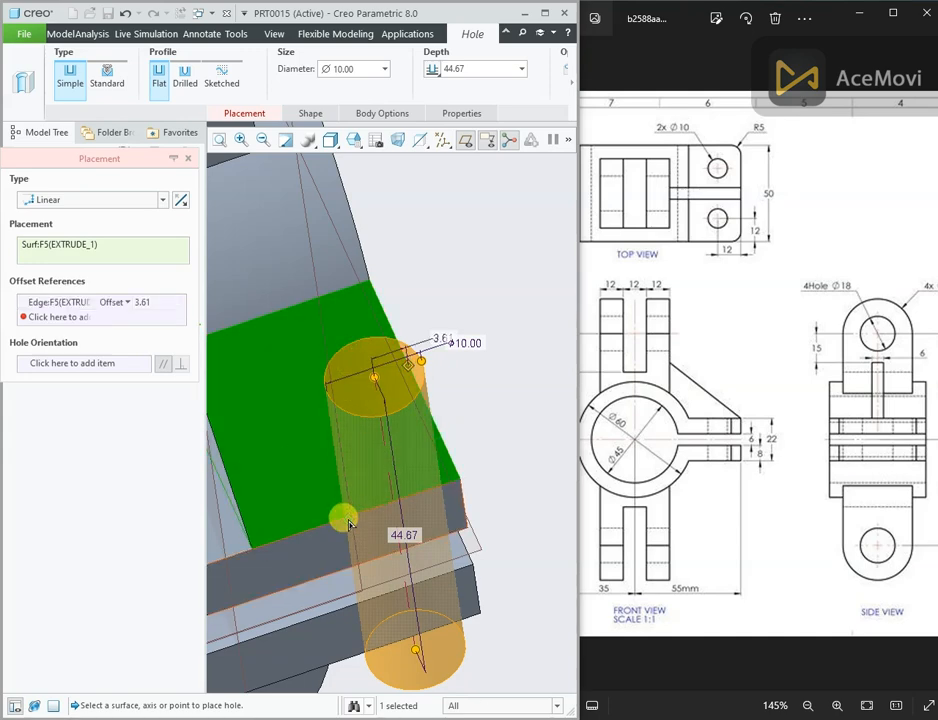
left_click_drag(348, 519, 348, 520)
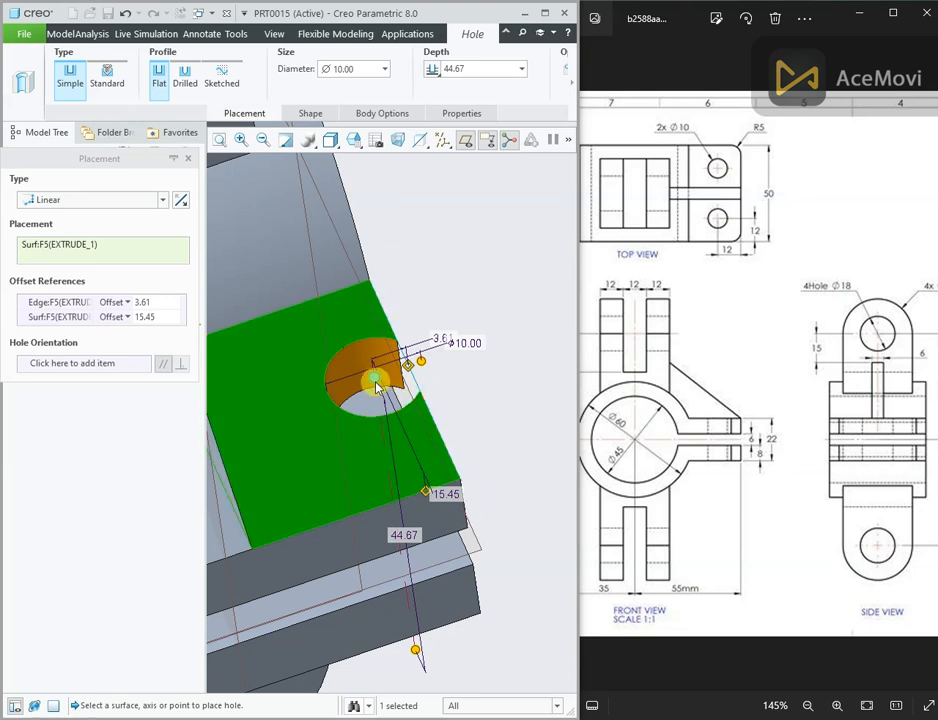
left_click_drag(378, 388, 303, 400)
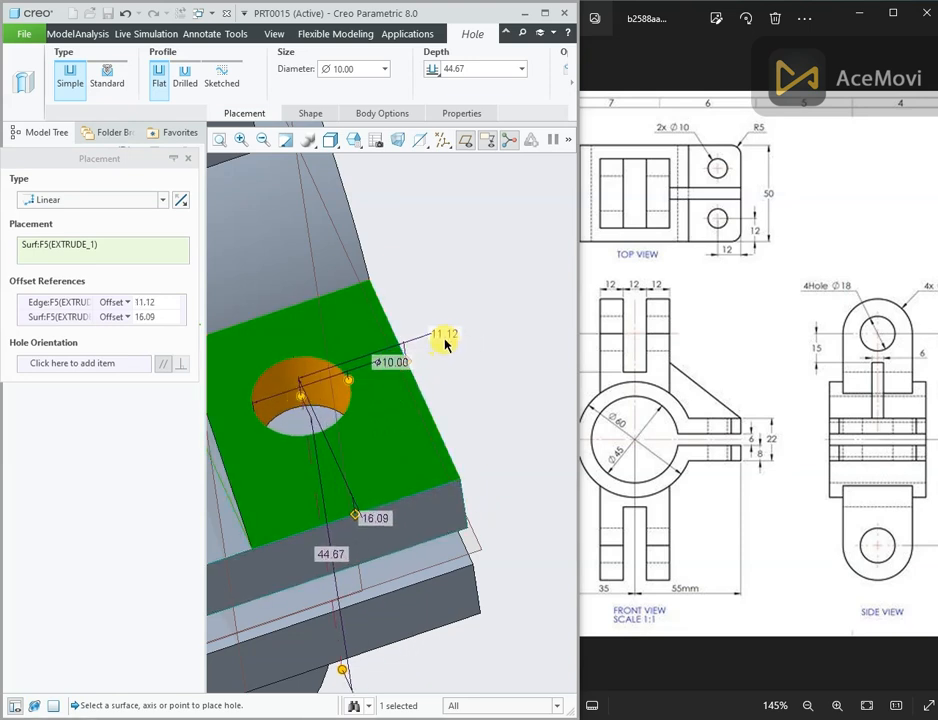
type("12")
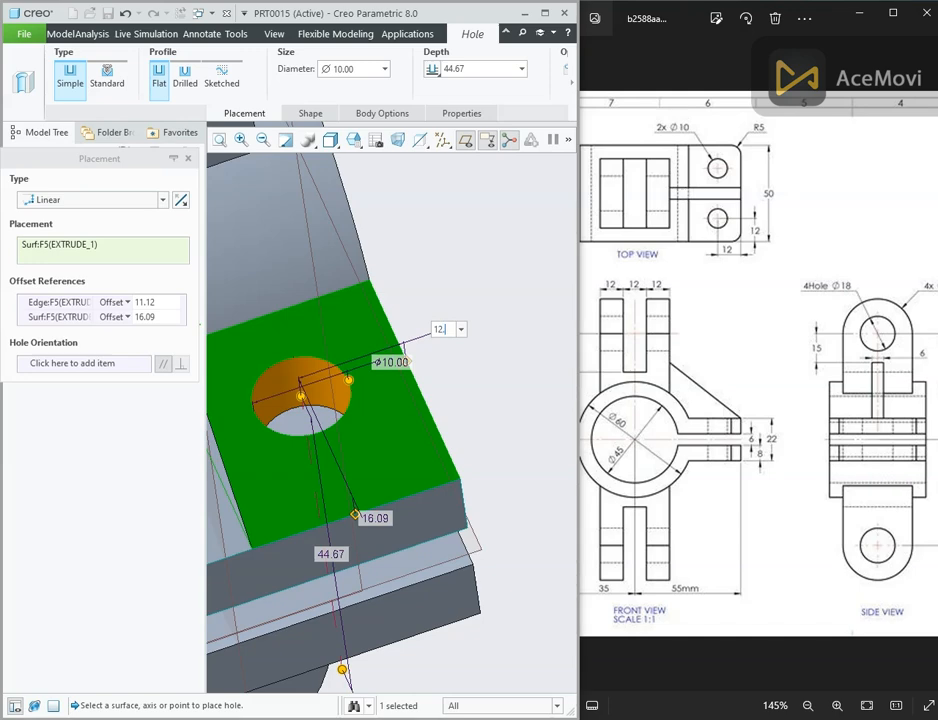
key("Return")
double_click(366, 521)
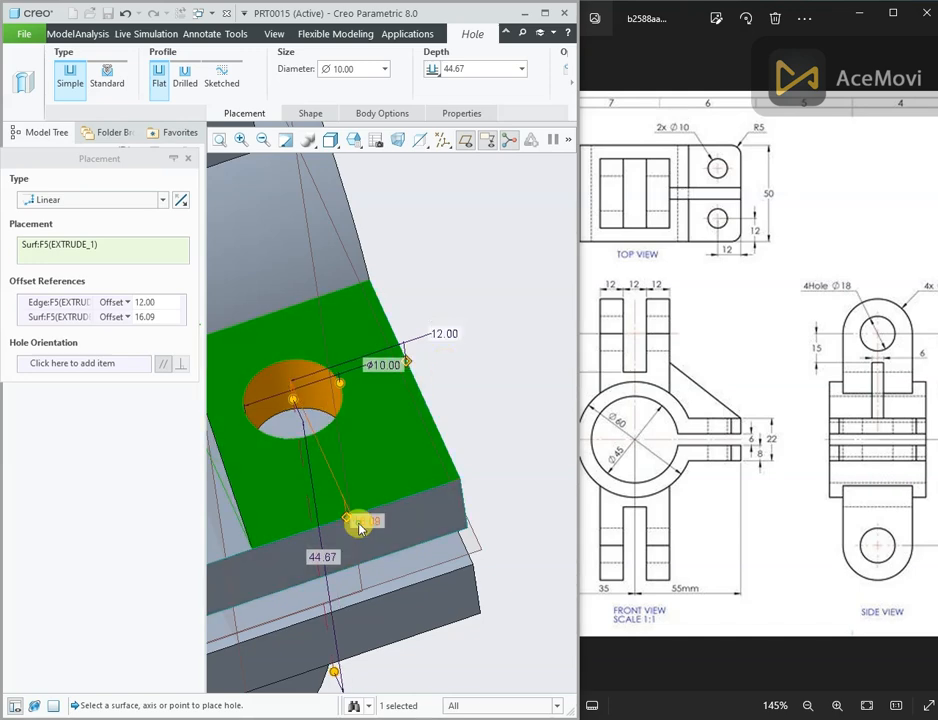
type("12")
key("Return")
middle_click_drag(398, 490, 484, 207)
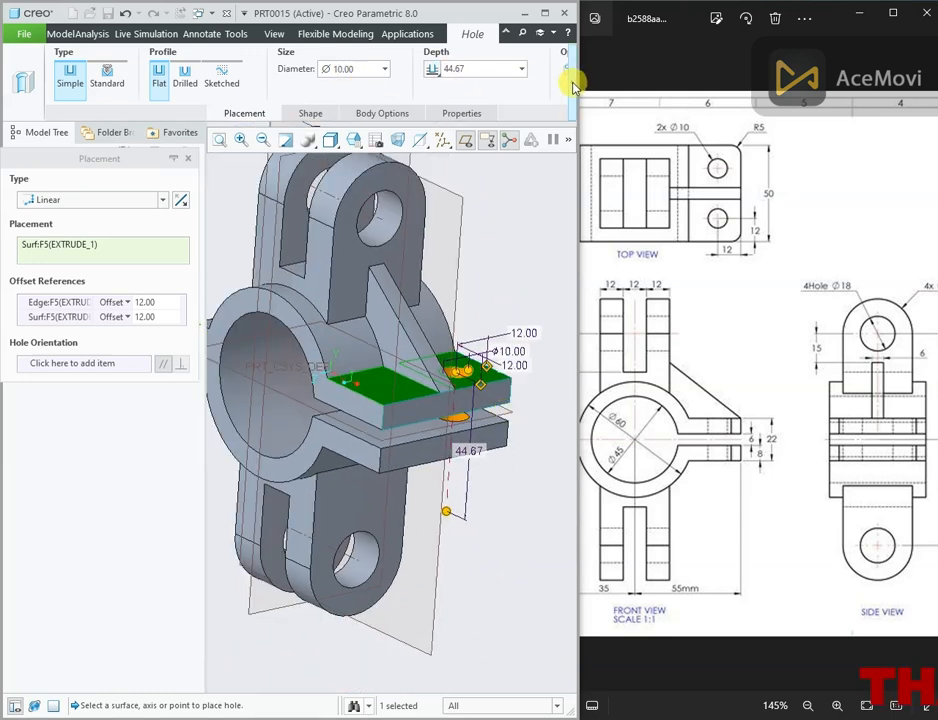
left_click(573, 87)
left_click(258, 73)
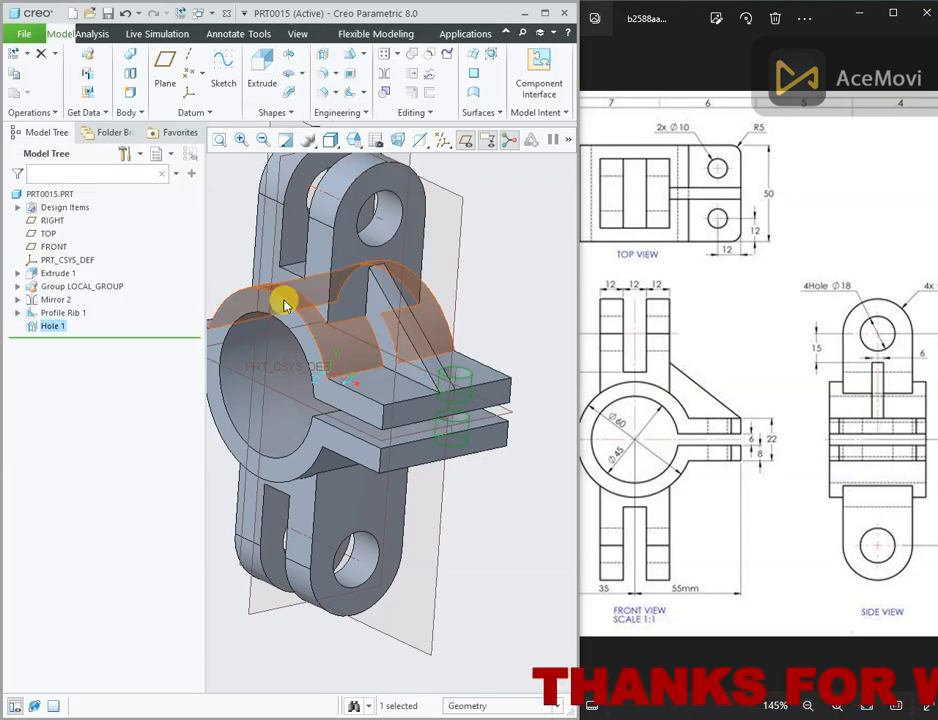
Step: Mirror the clamp ear hole about the FRONT plane
right_click(52, 327)
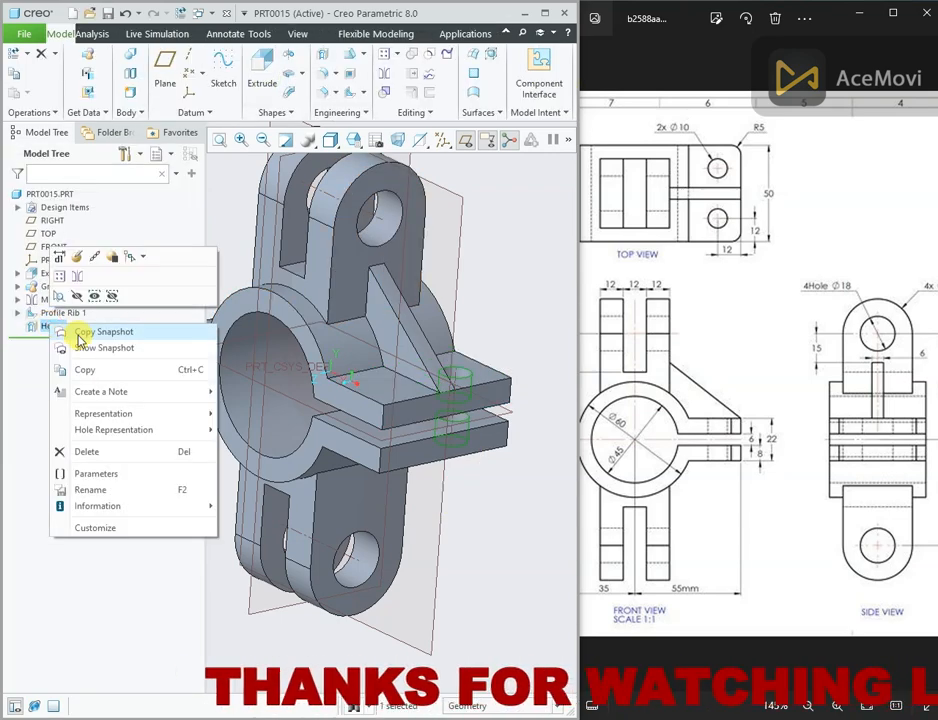
left_click(79, 280)
left_click(450, 314)
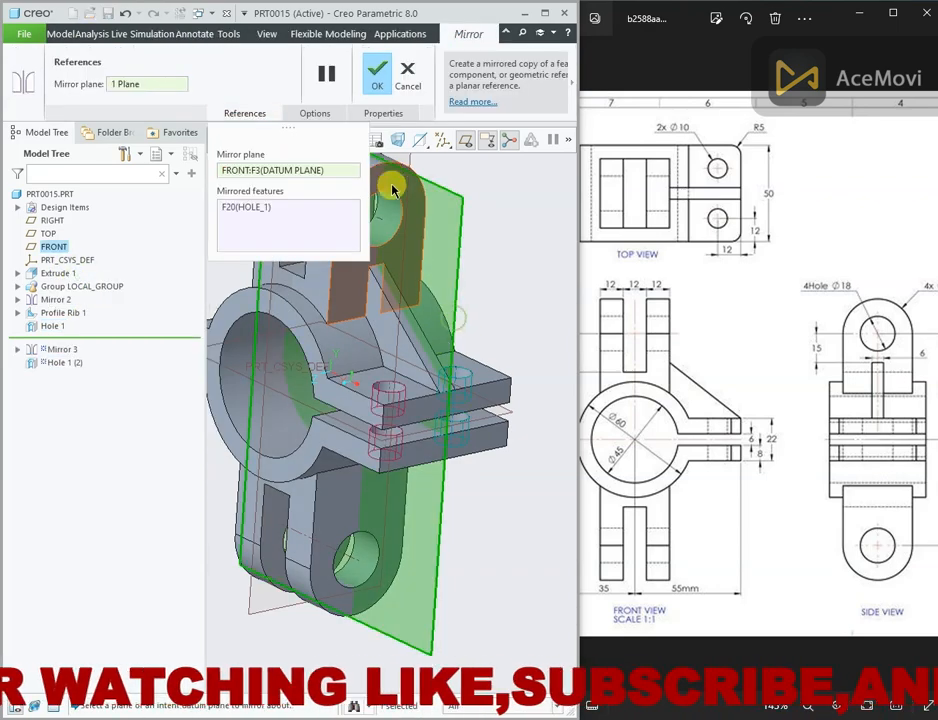
left_click(378, 72)
Step: Hide the datum planes and axes in the model view
scroll(479, 192, "down", 3)
middle_click_drag(479, 192, 416, 300)
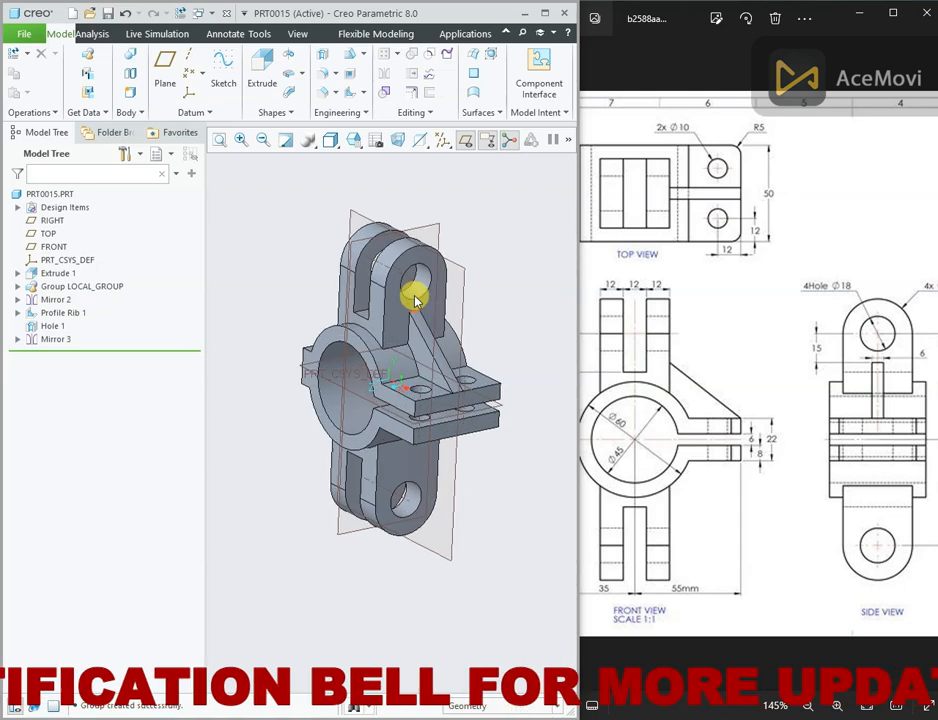
left_click(465, 139)
scroll(433, 240, "up", 2)
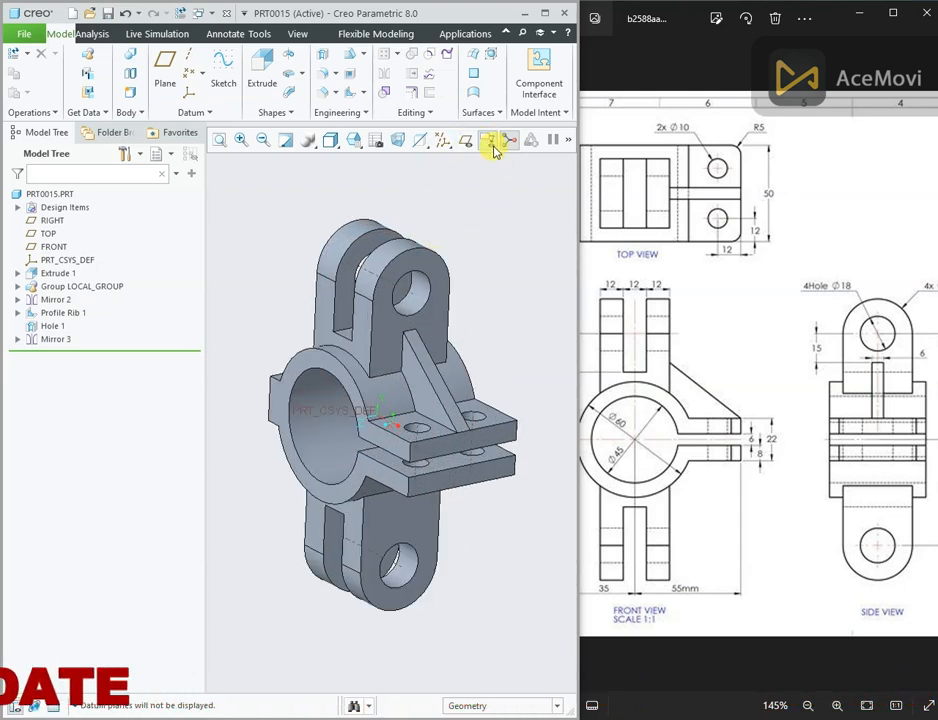
left_click(443, 142)
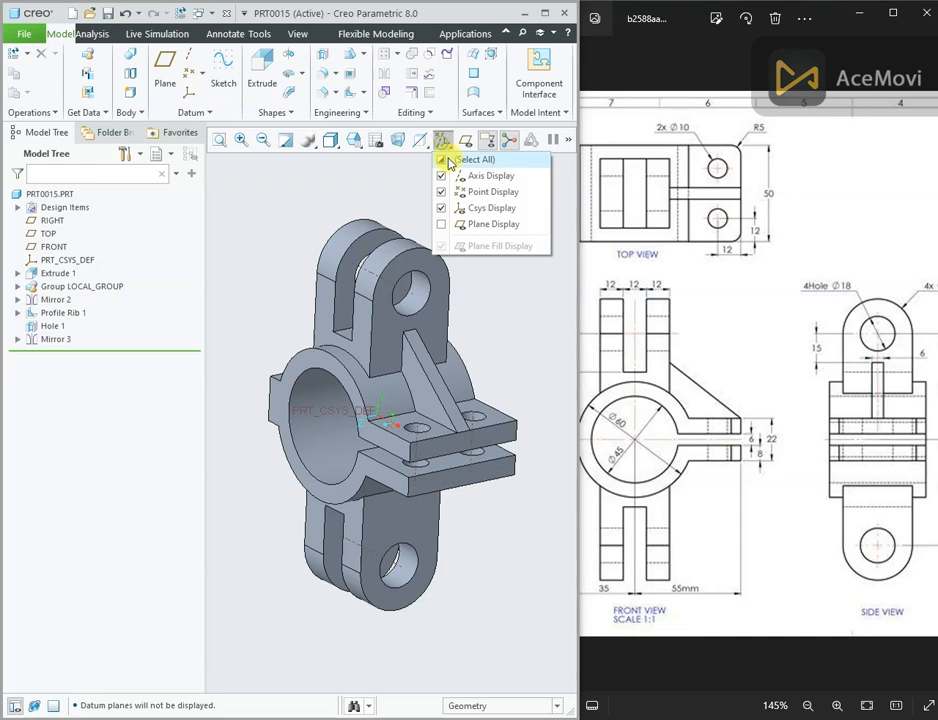
left_click(385, 212)
mouse_move(401, 230)
middle_mouse_down()
mouse_move(398, 214)
mouse_move(397, 222)
middle_mouse_up()
mouse_move(713, 296)
left_mouse_down()
mouse_move(760, 287)
mouse_move(733, 318)
left_mouse_up()
scroll(737, 320, "down", 3)
key("alt+F4")
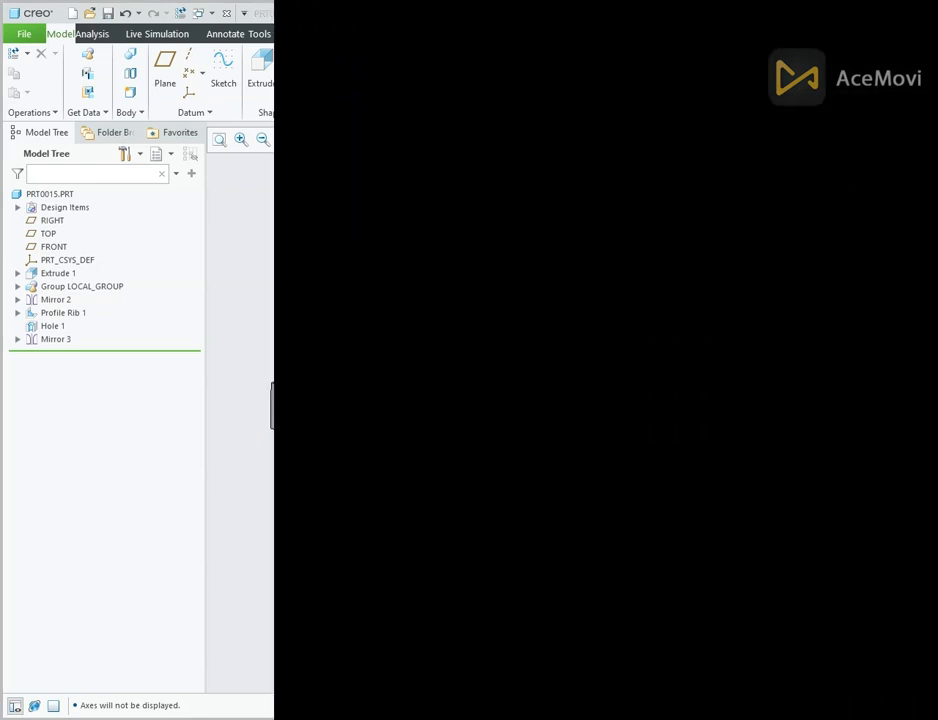